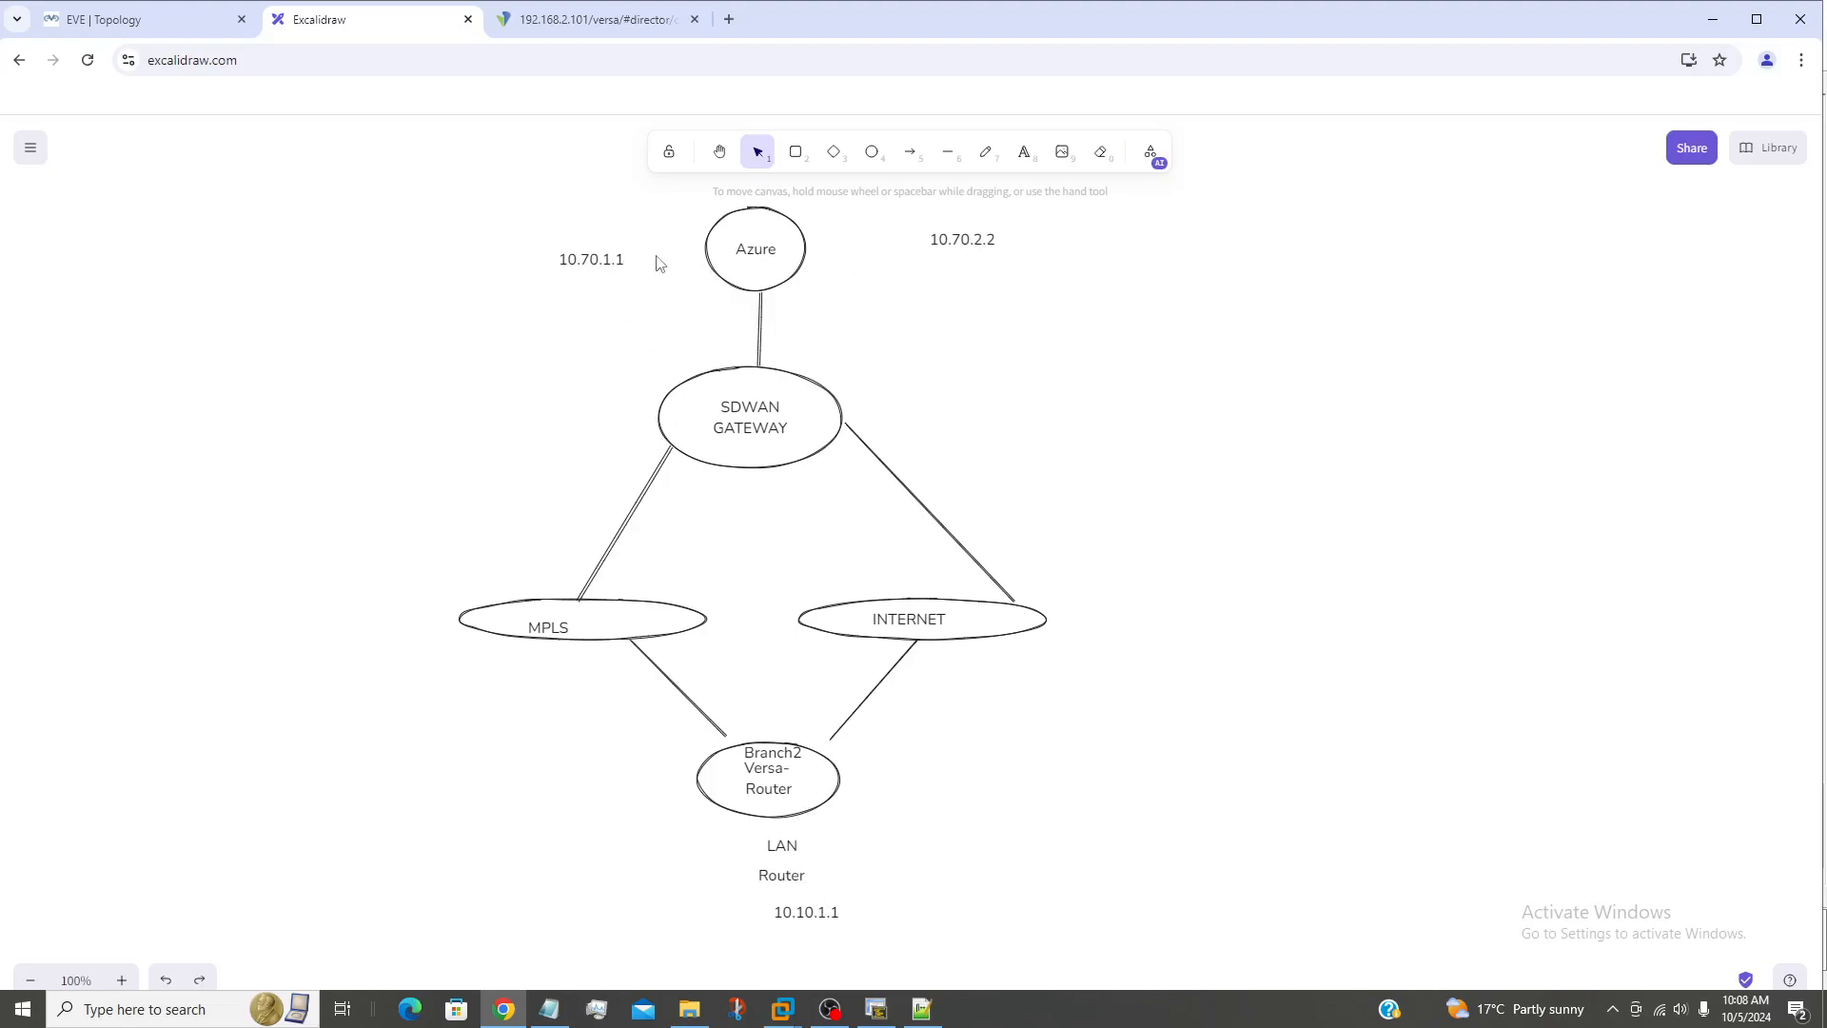
Switch to the SecureCRT session LAN-Router-Branch-2, wake its console and enter privileged mode with en
mouse_move(876, 1007)
click(895, 951)
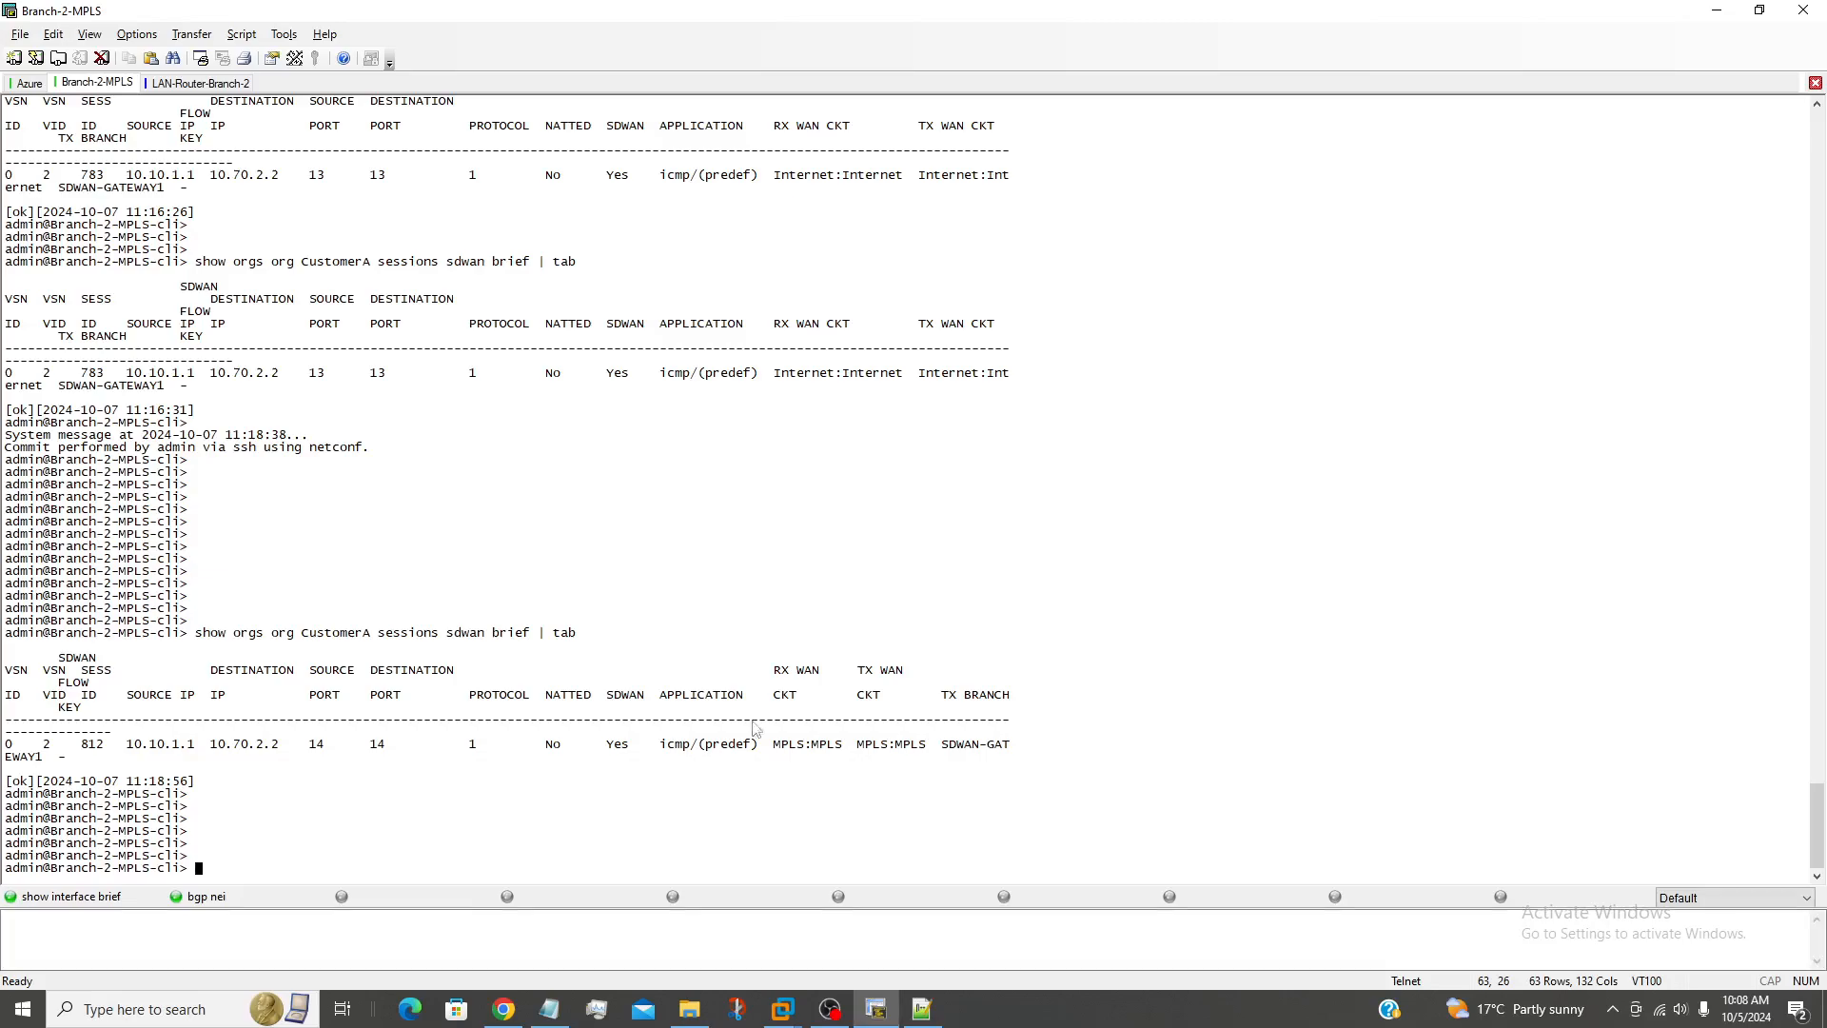
click(181, 84)
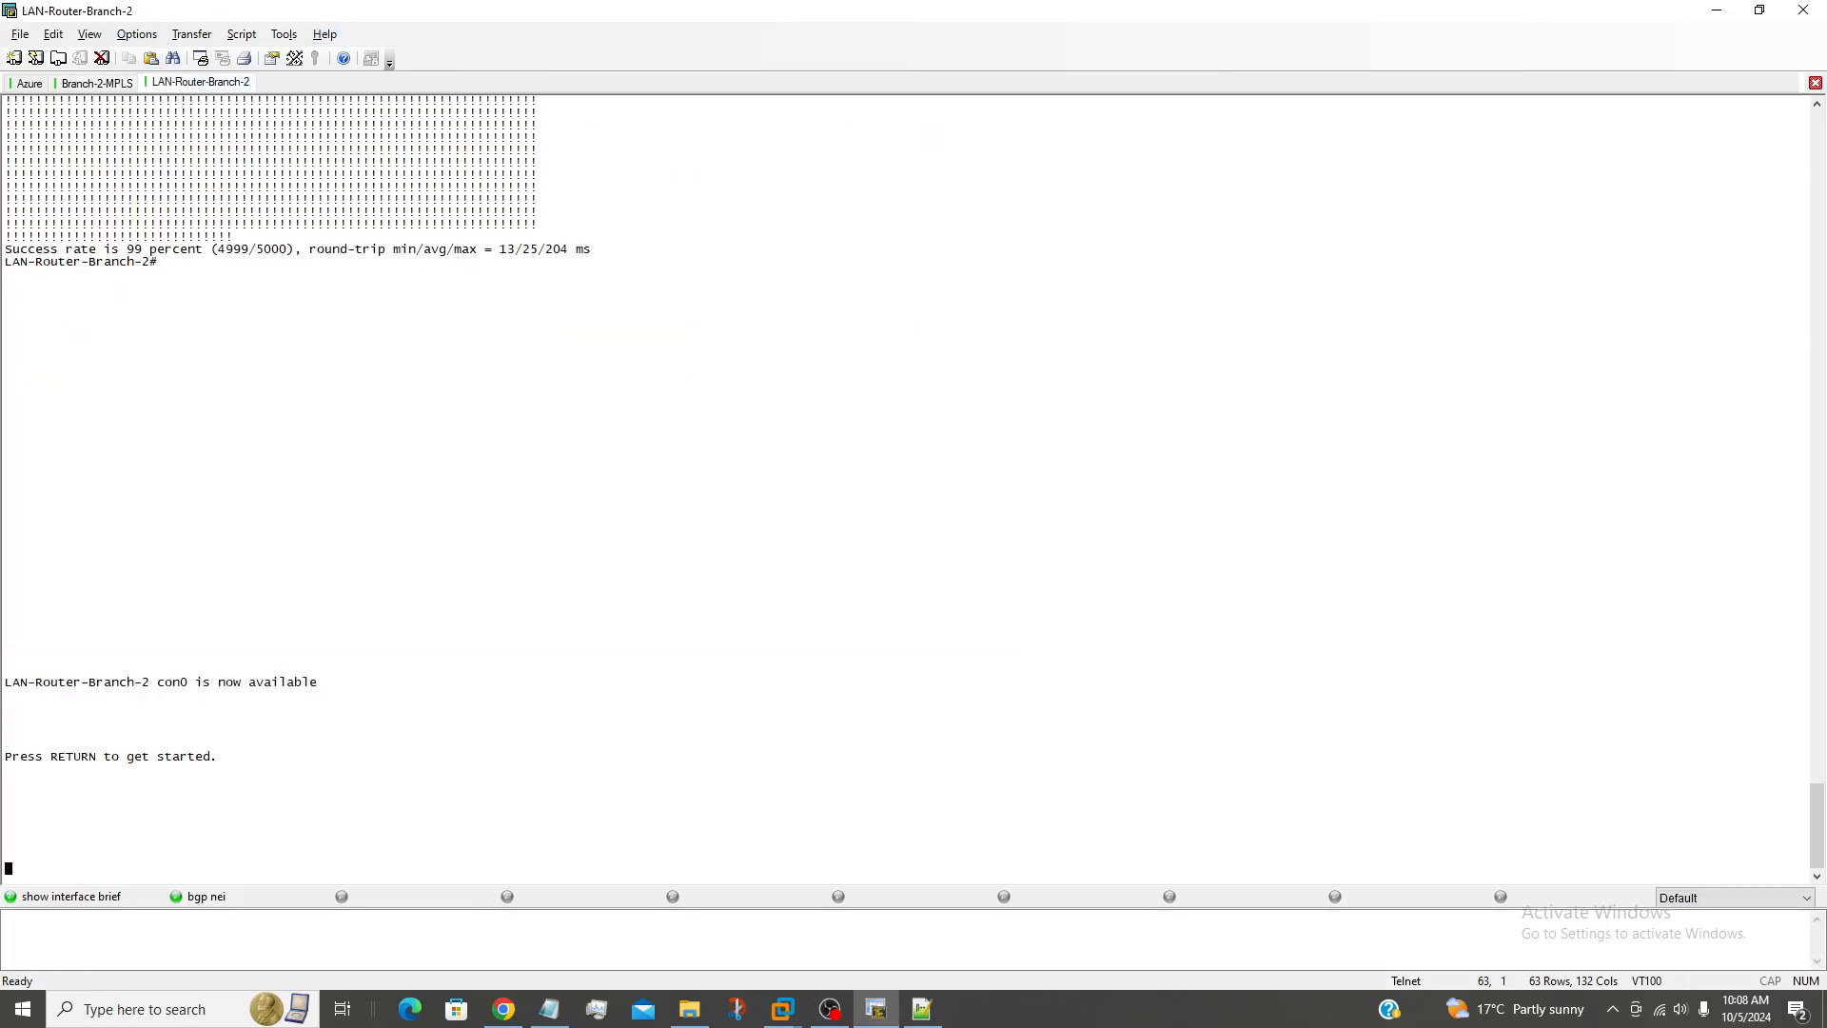
key(Return)
key(Return)
key(Return)
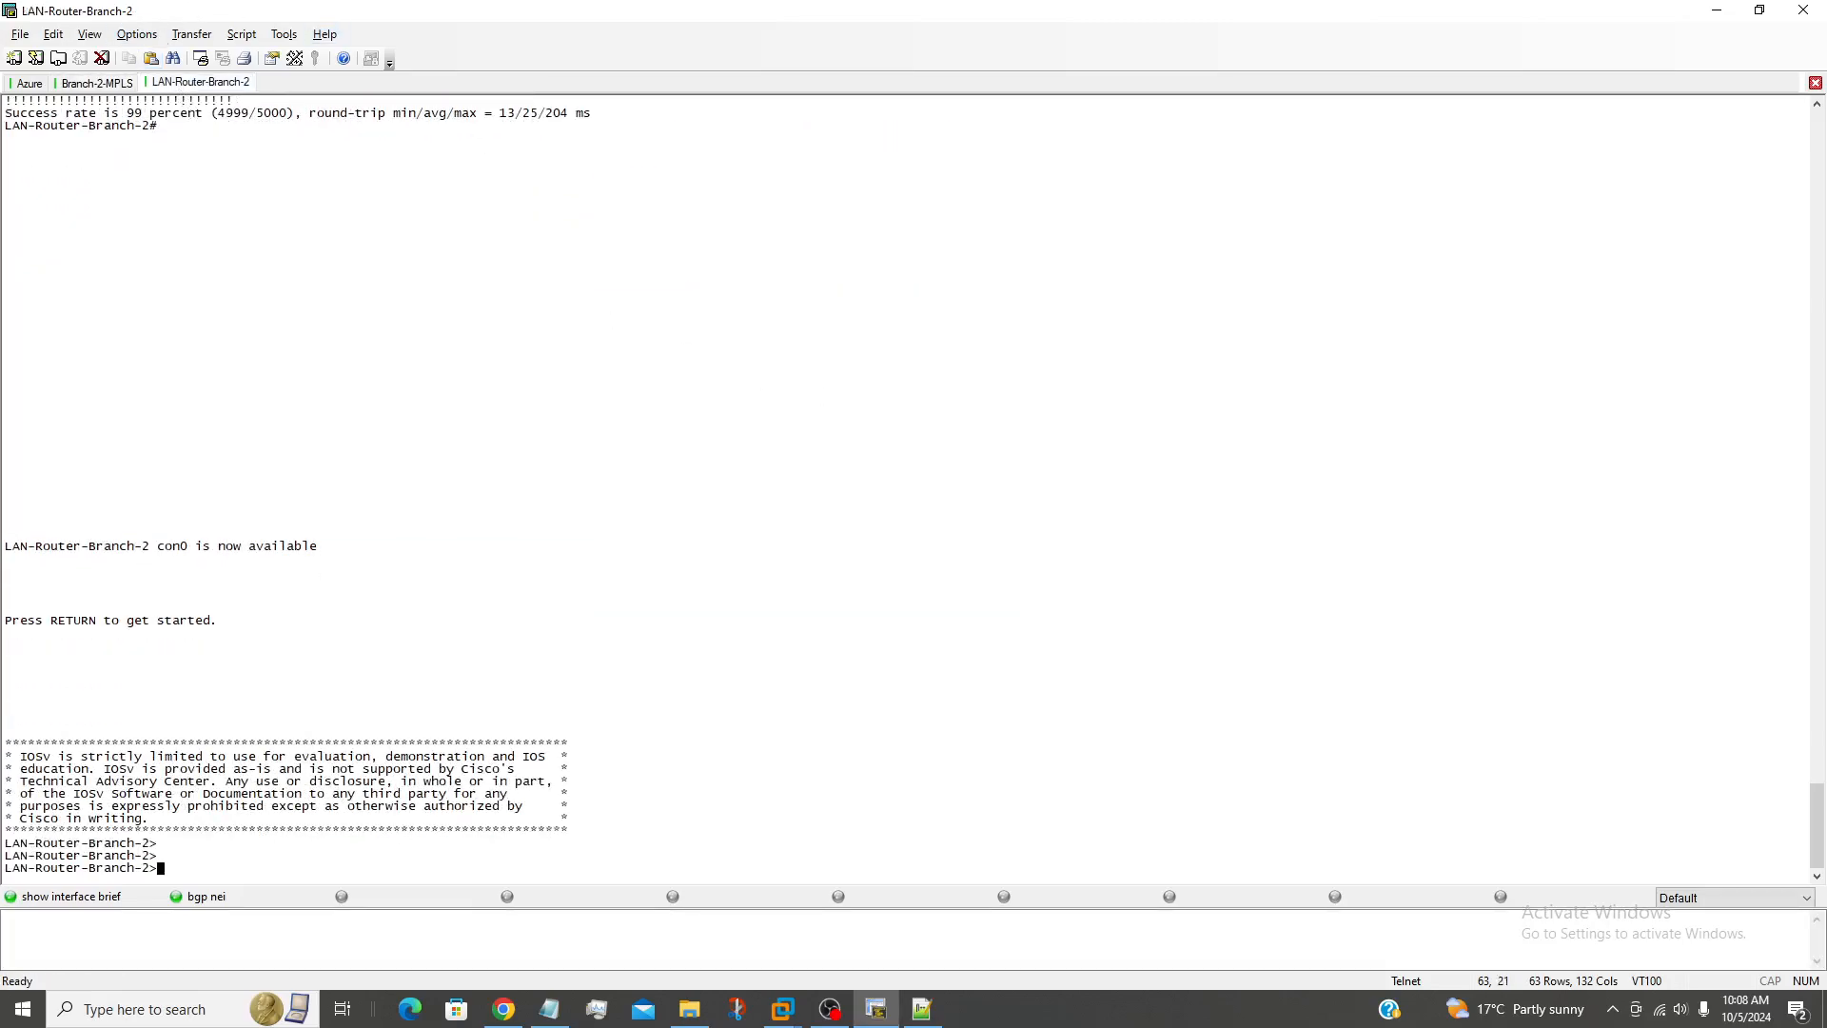
key(Return)
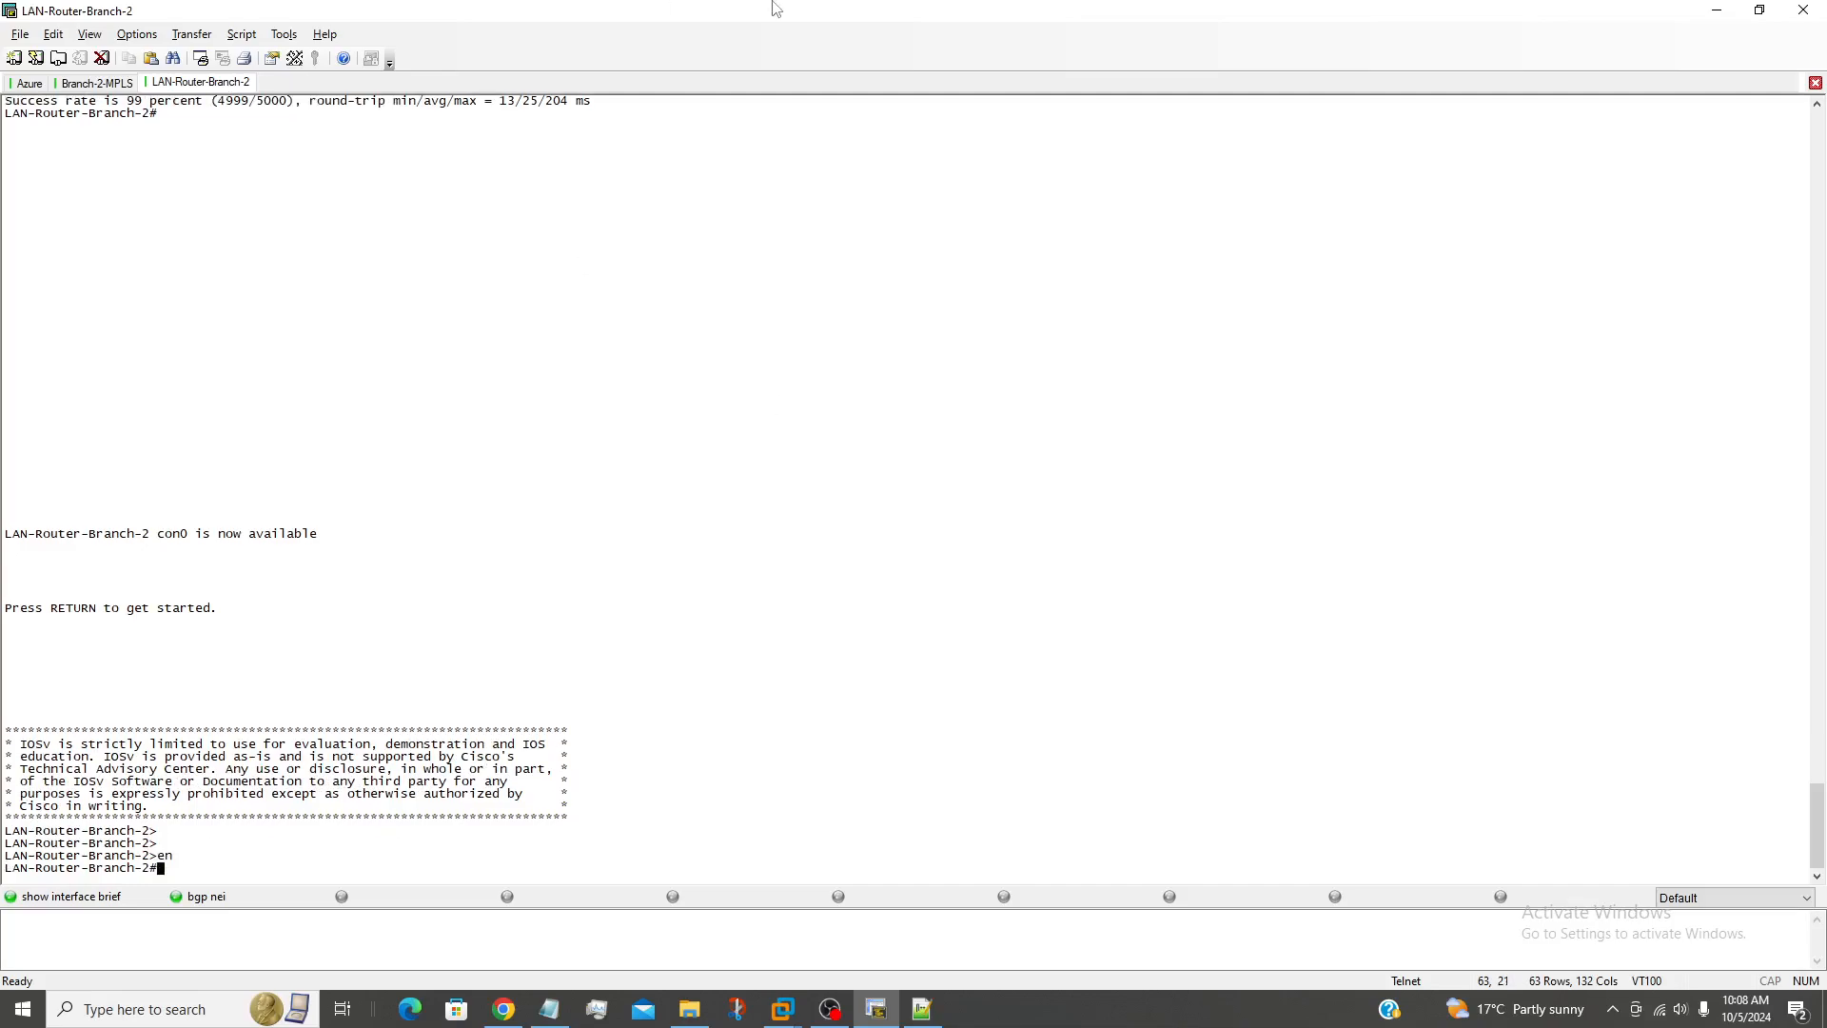
Reuse the earlier command ping 10.70.2.2 source 10.10.1.1 re 5000 from the session history, then abort the running ping
scroll(447, 456, up, 15)
scroll(437, 402, up, 15)
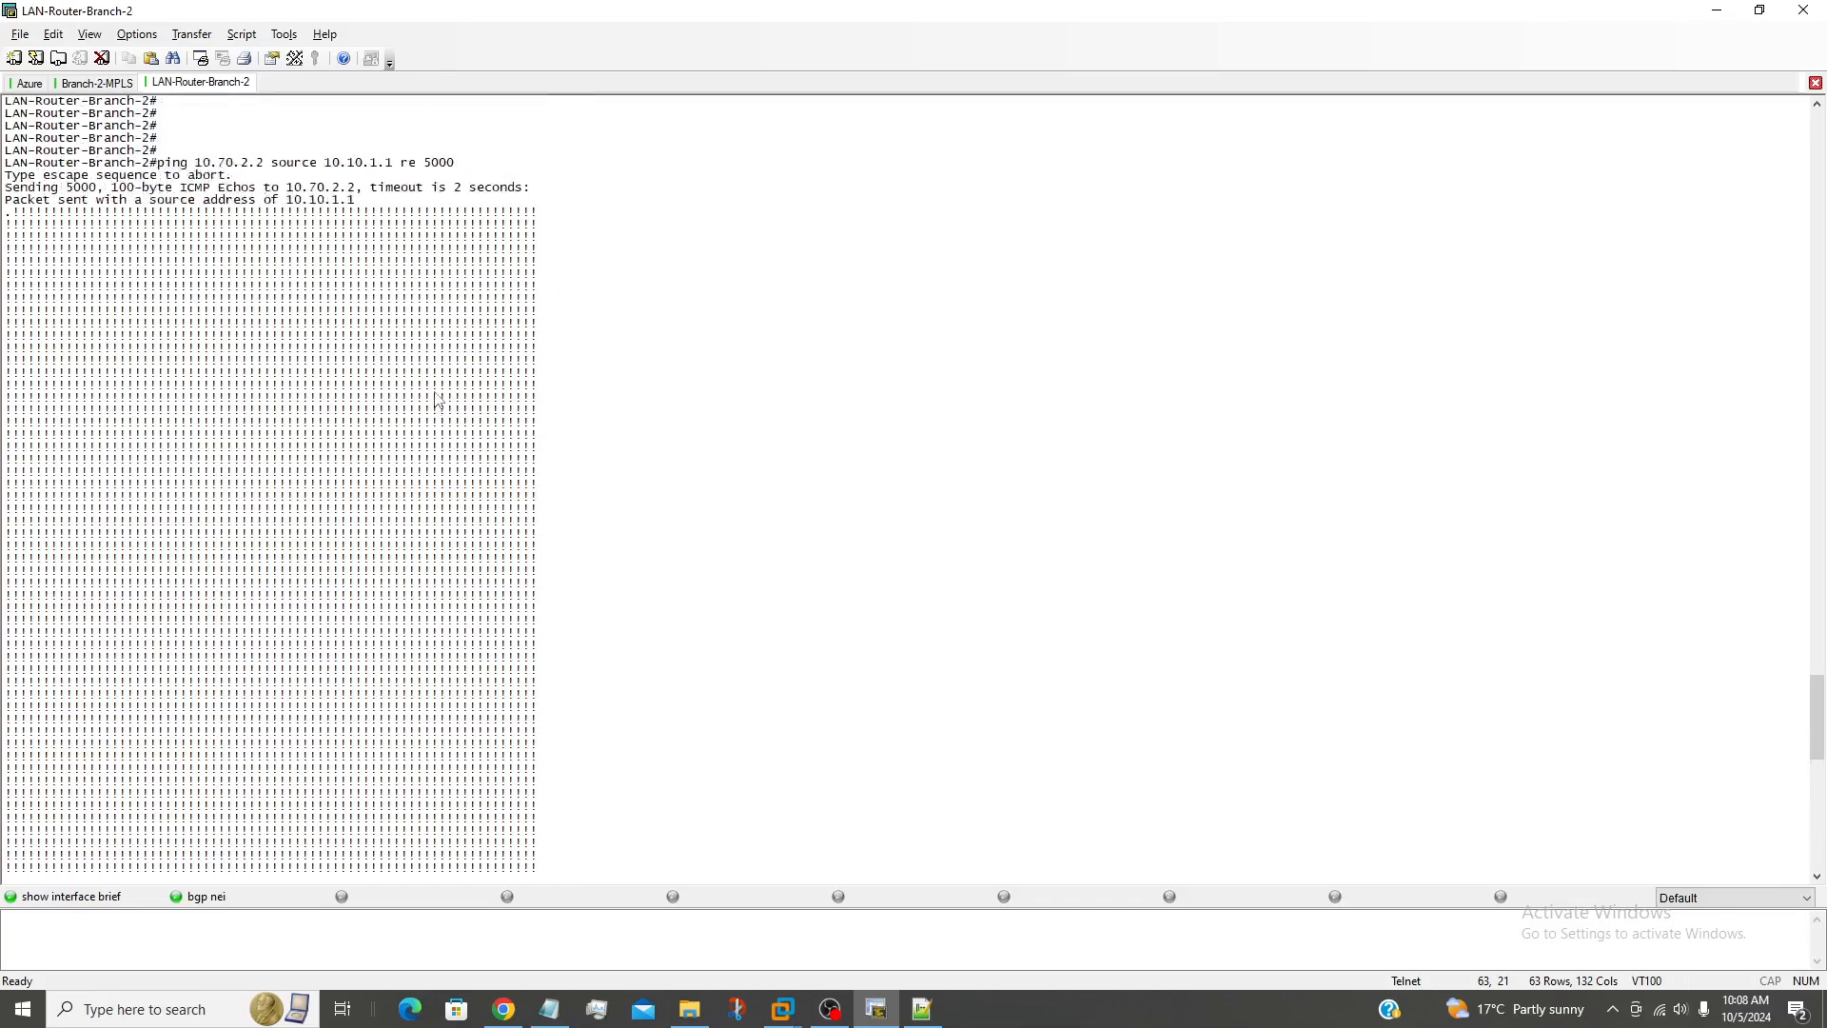
drag(166, 276, 454, 277)
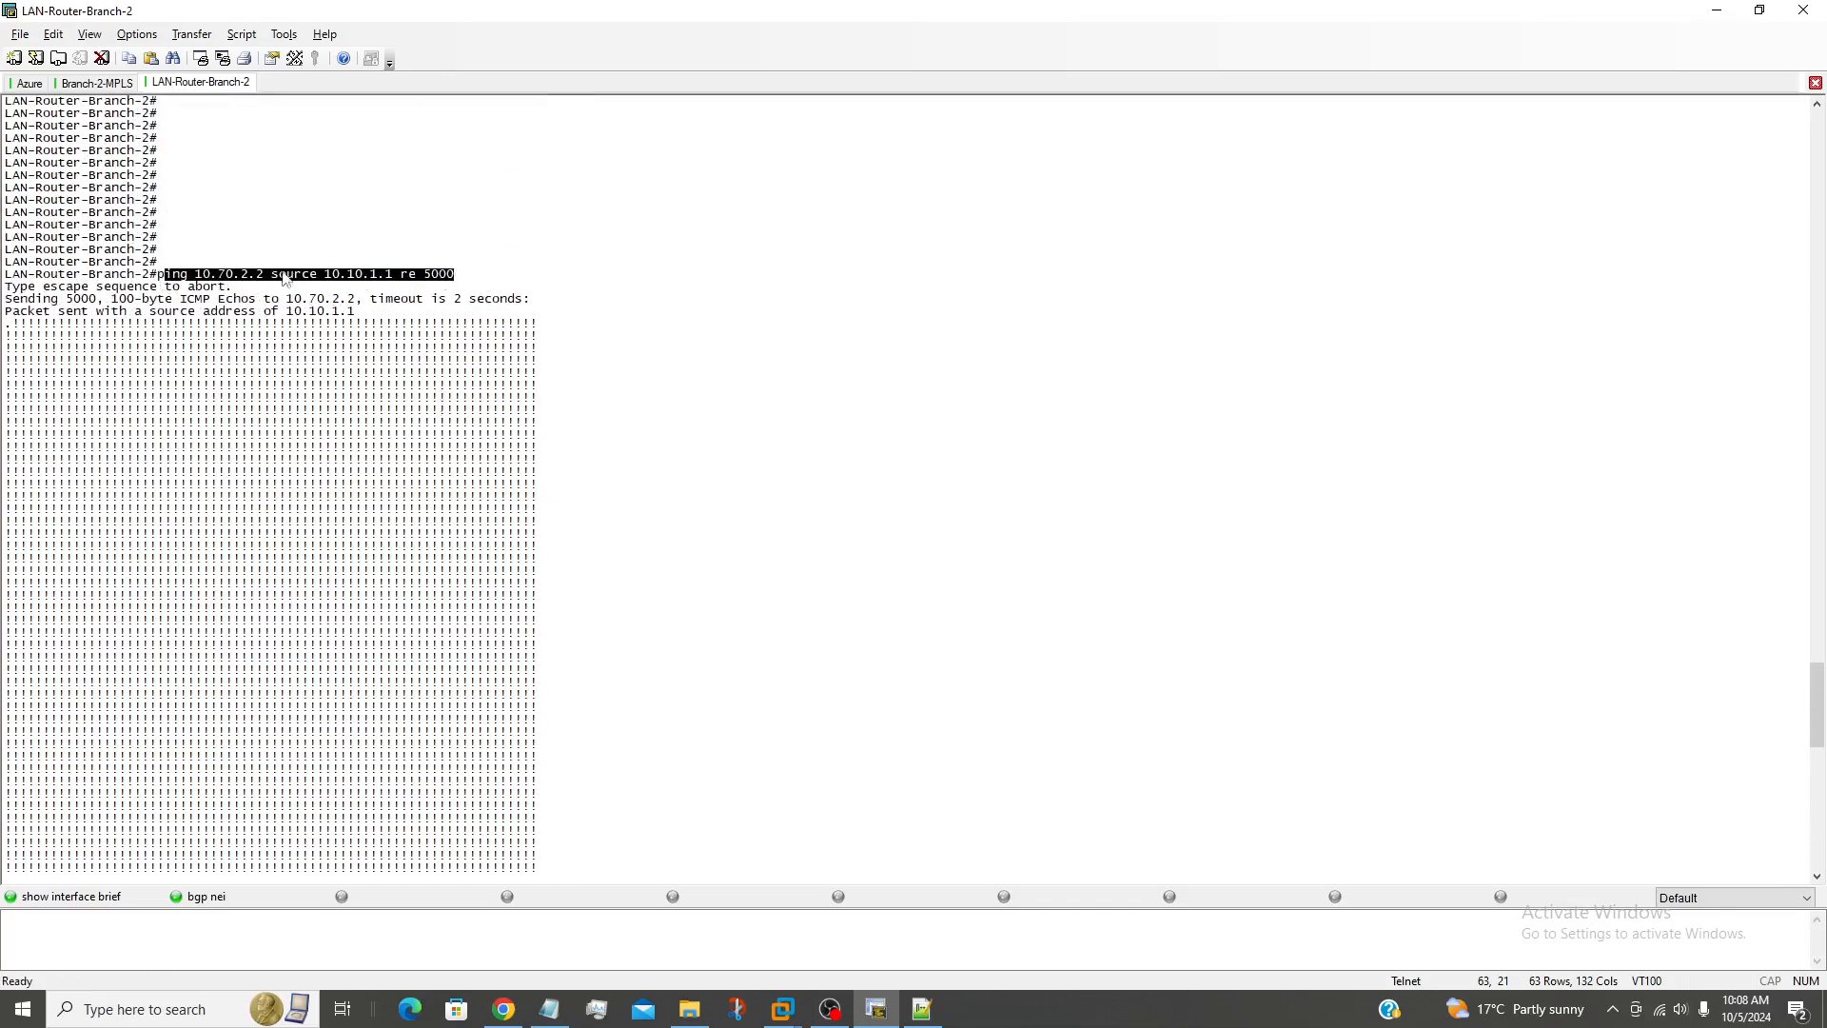
drag(158, 276, 457, 276)
right_click(685, 305)
key(Return)
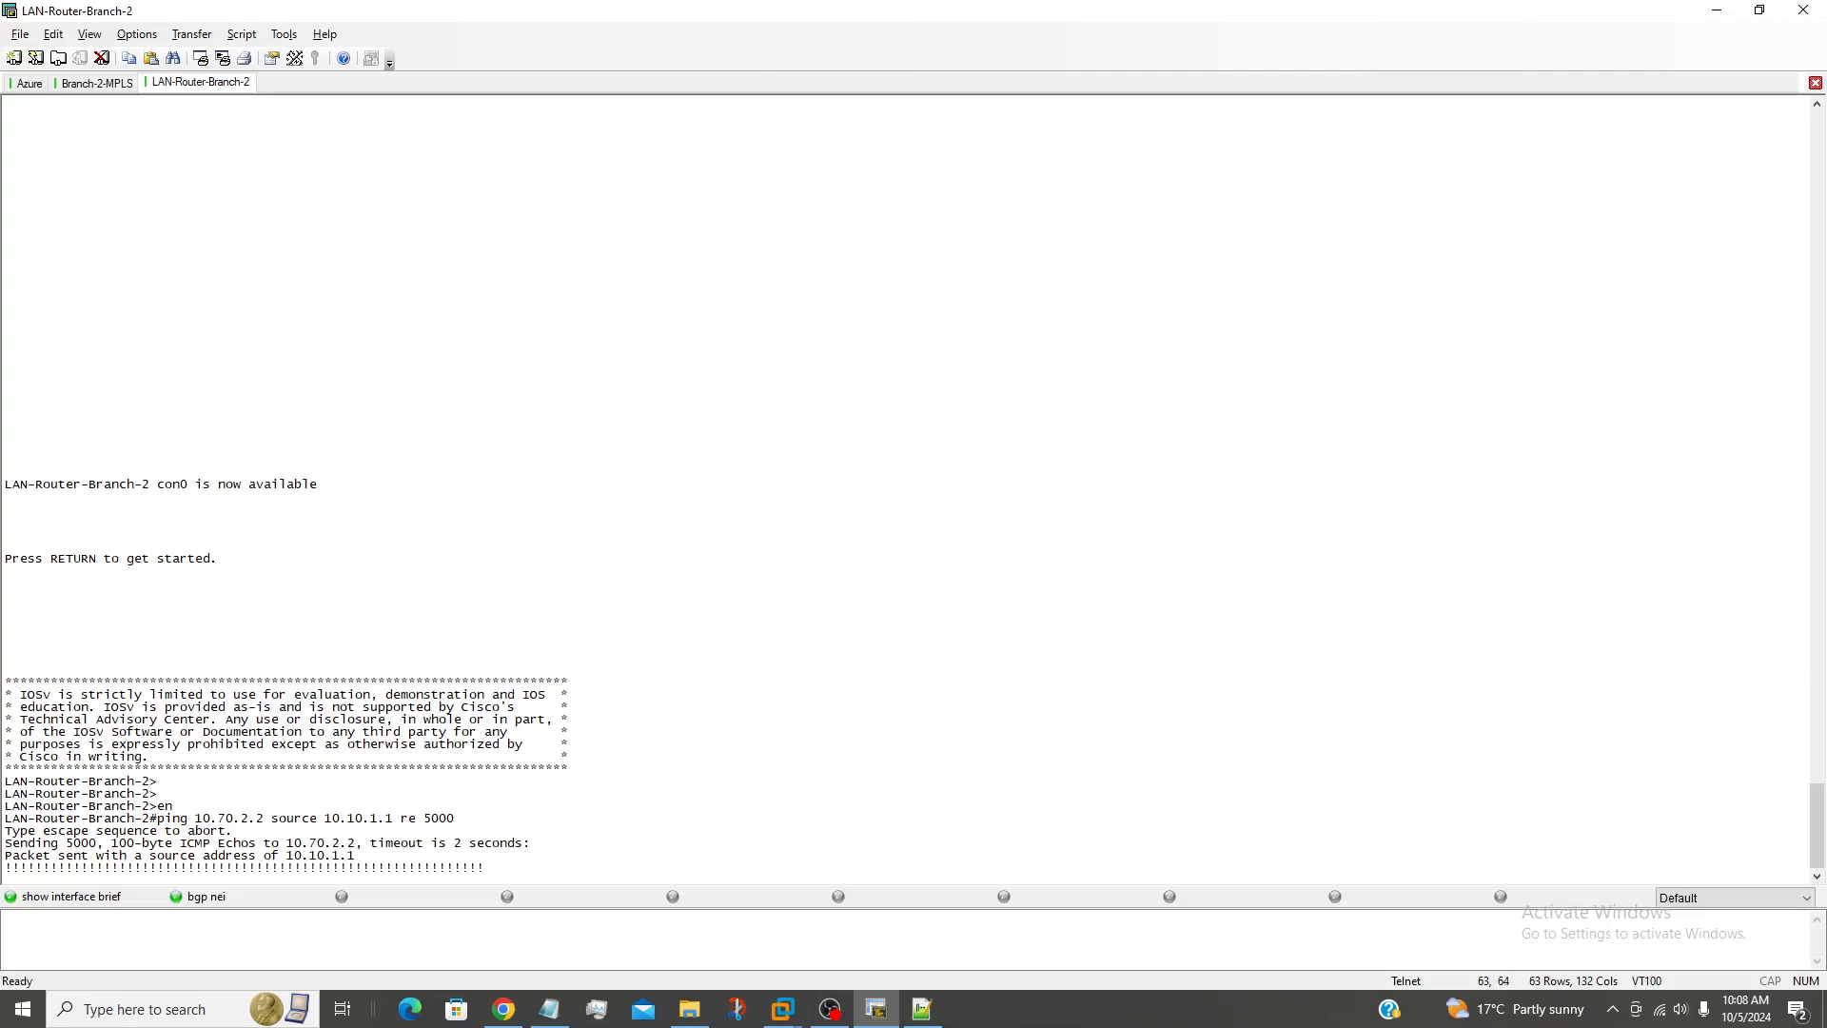
key(ctrl+shift+6)
Run ping 10.70.1.1 source 10.10.1.1 re 5000 by editing the previous command, then abort the running ping
key(Up)
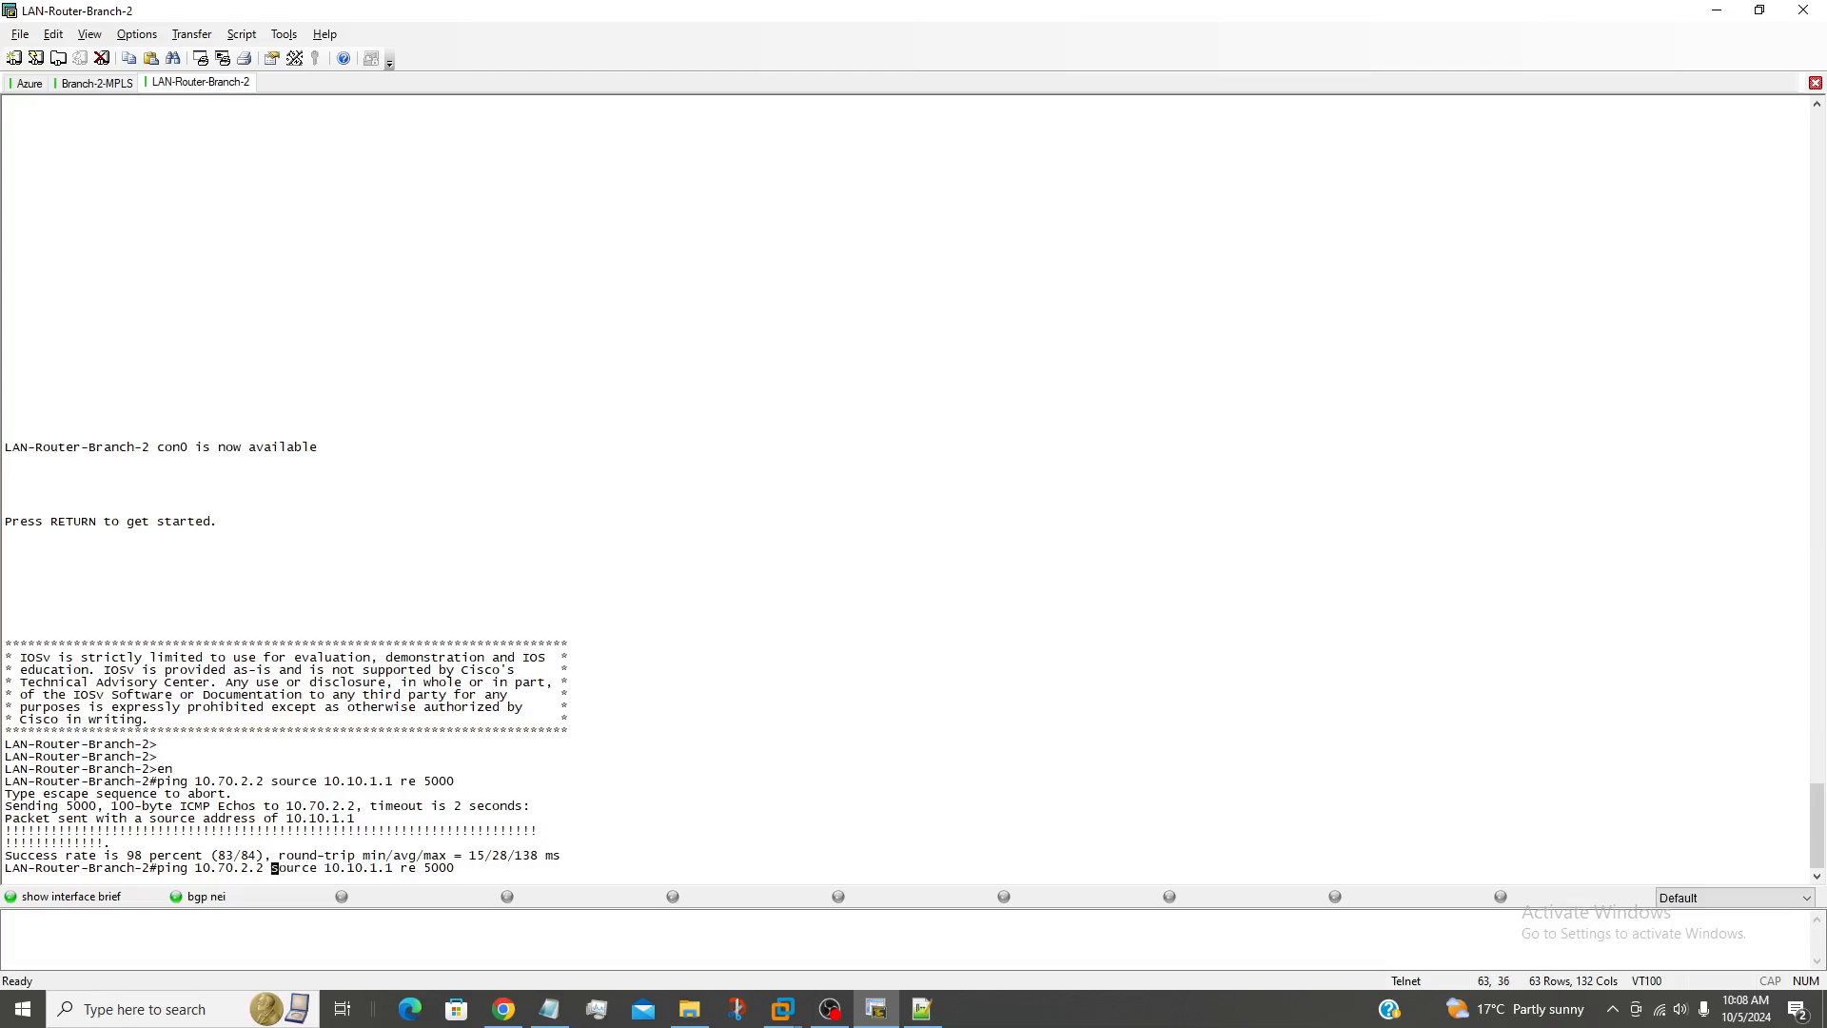
key(BackSpace)
key(BackSpace)
key(BackSpace)
text(1.1)
key(Return)
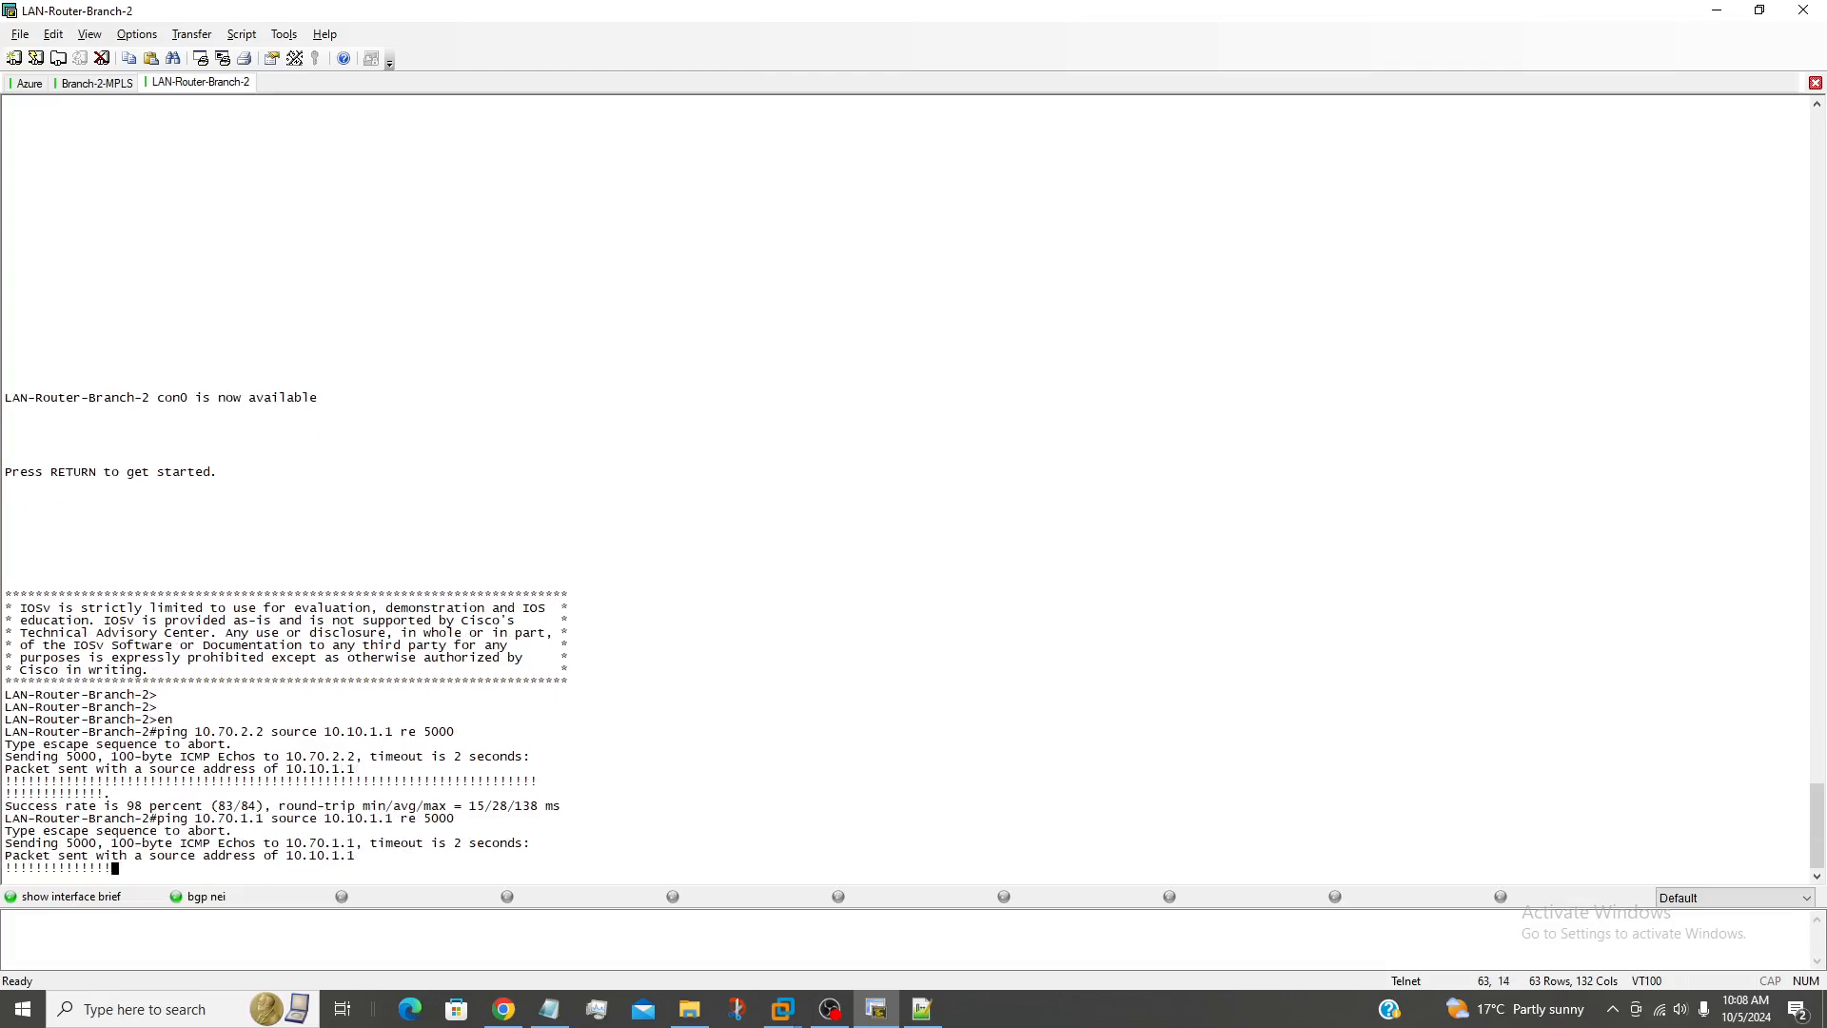
key(ctrl+shift+6)
text(c)
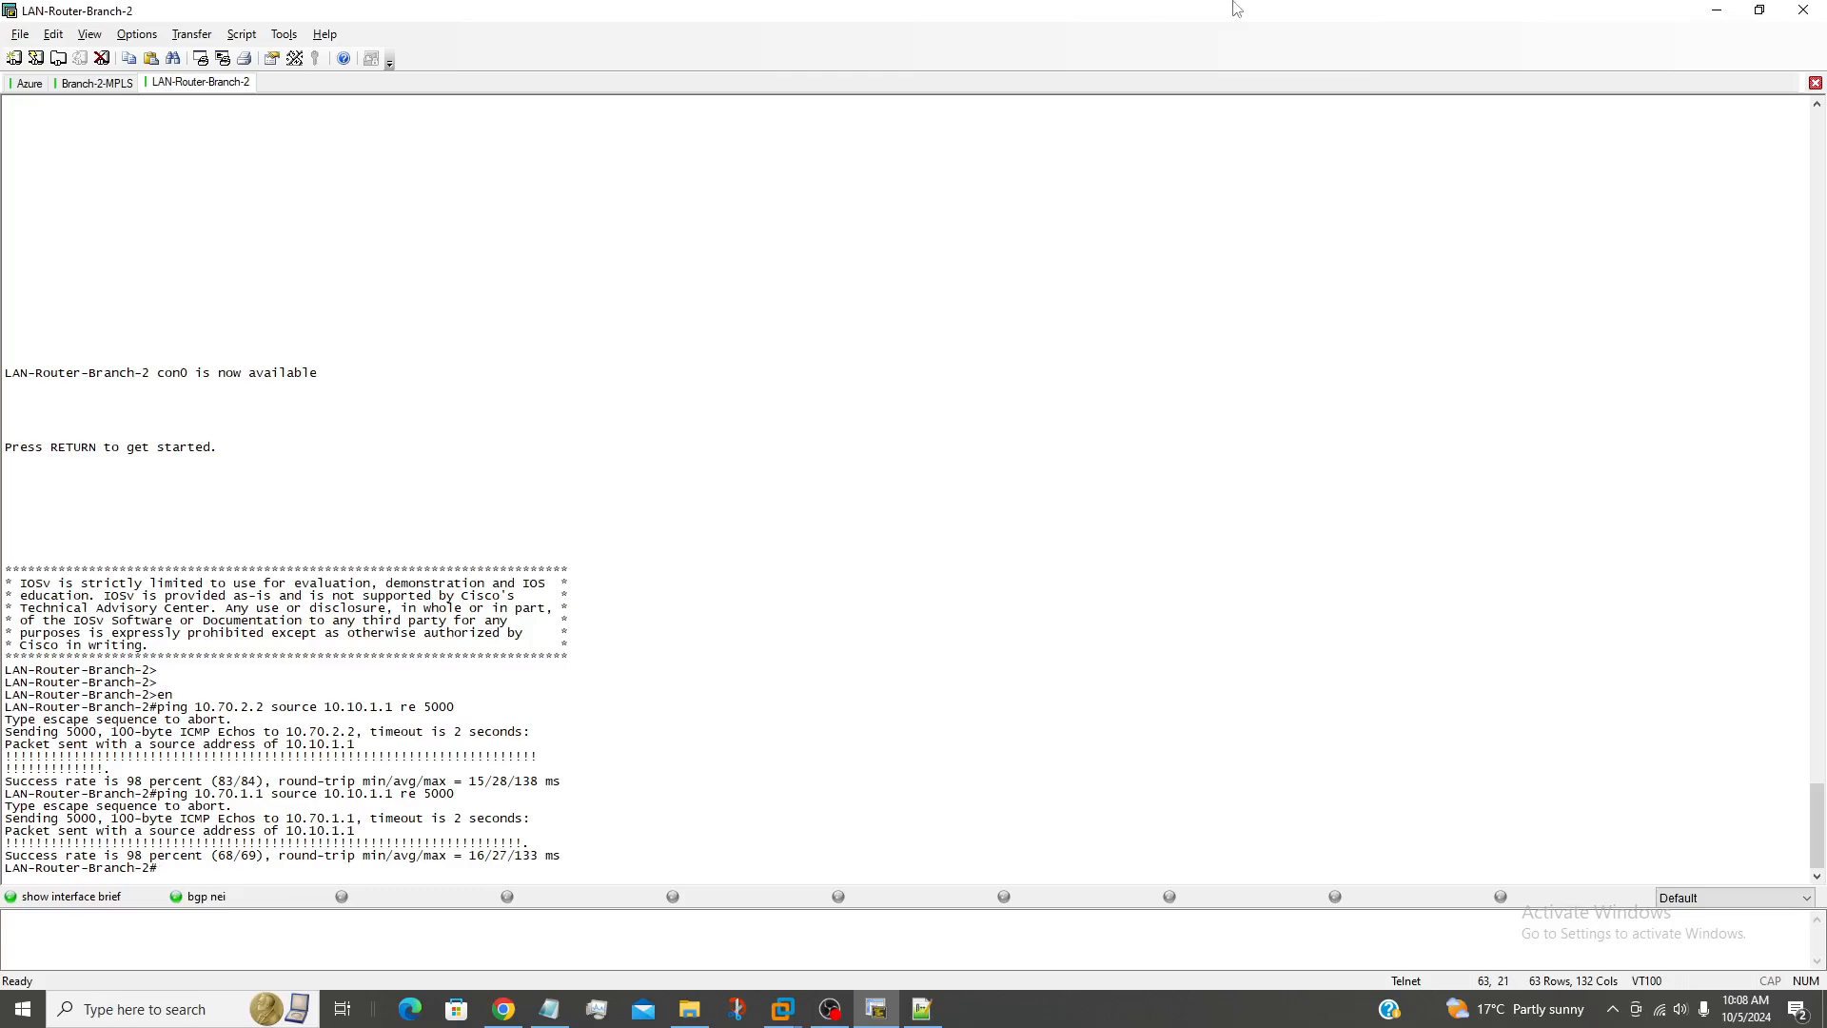
Switch to Versa Director in the browser and open the Next Gen Firewall security policy rules of the CustomerA-POST-1CPE-MPLS-INET template
click(1718, 10)
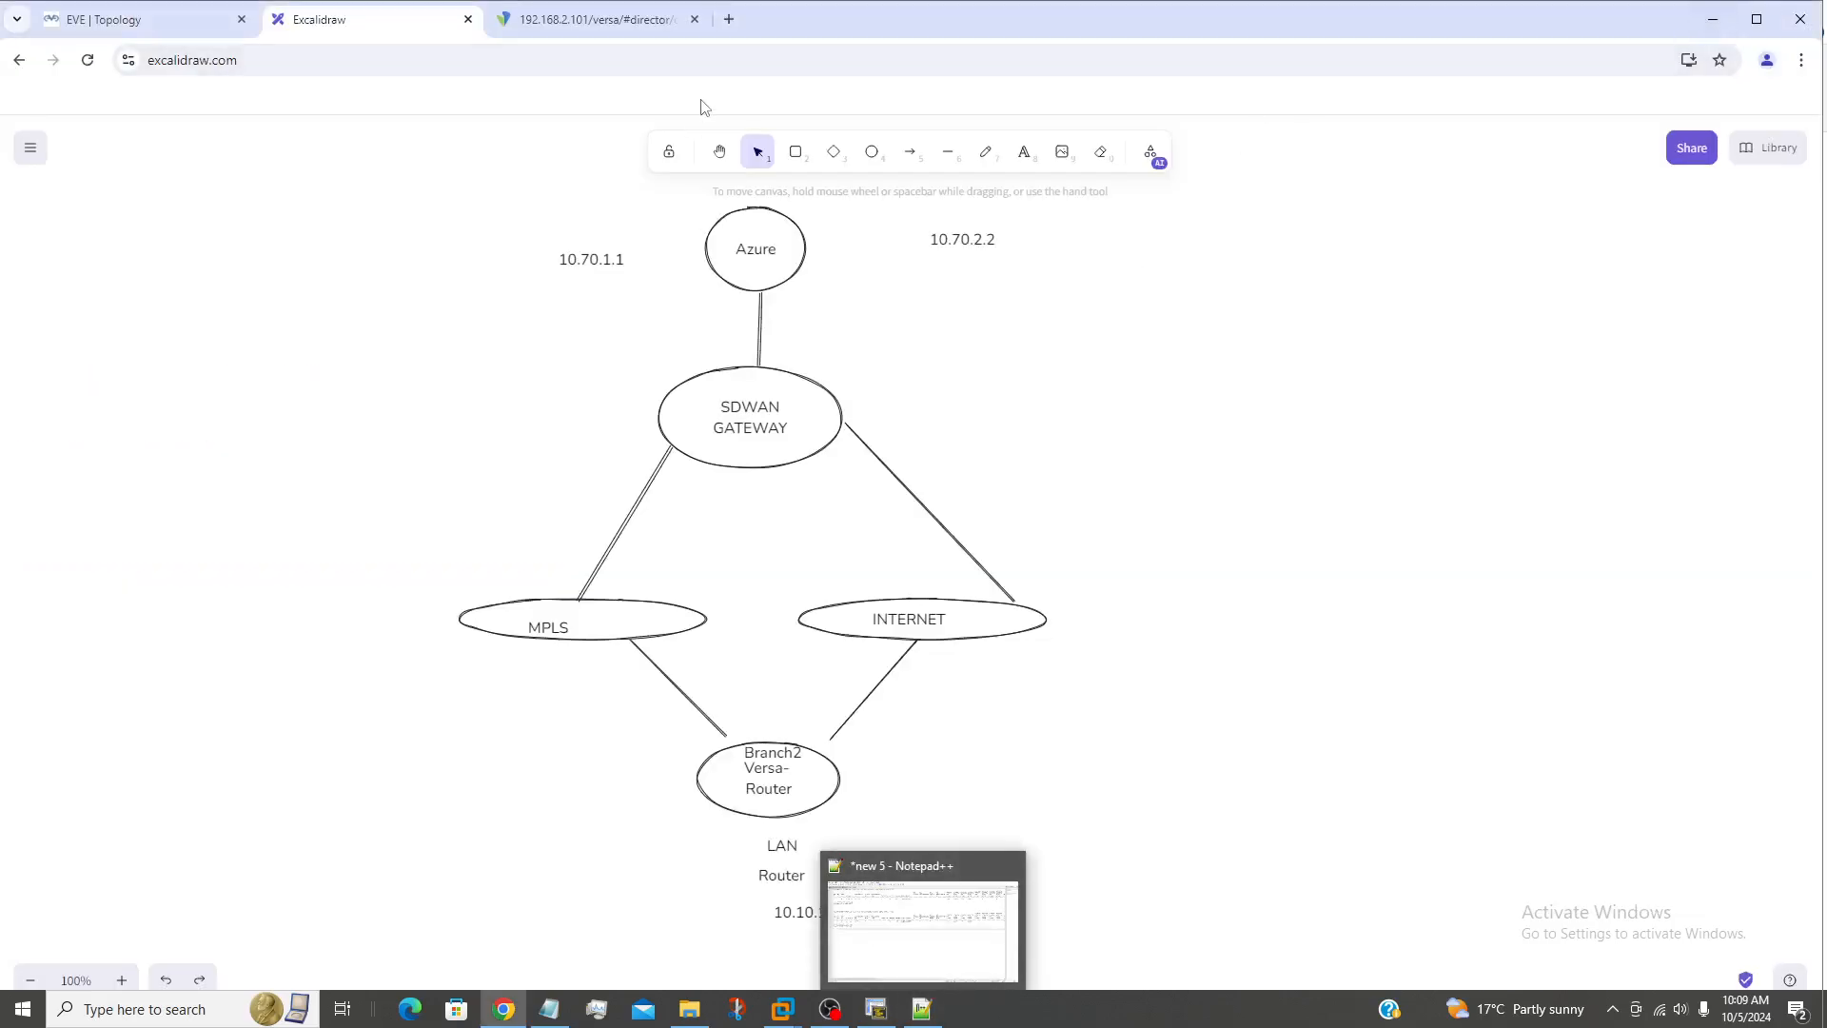
click(609, 21)
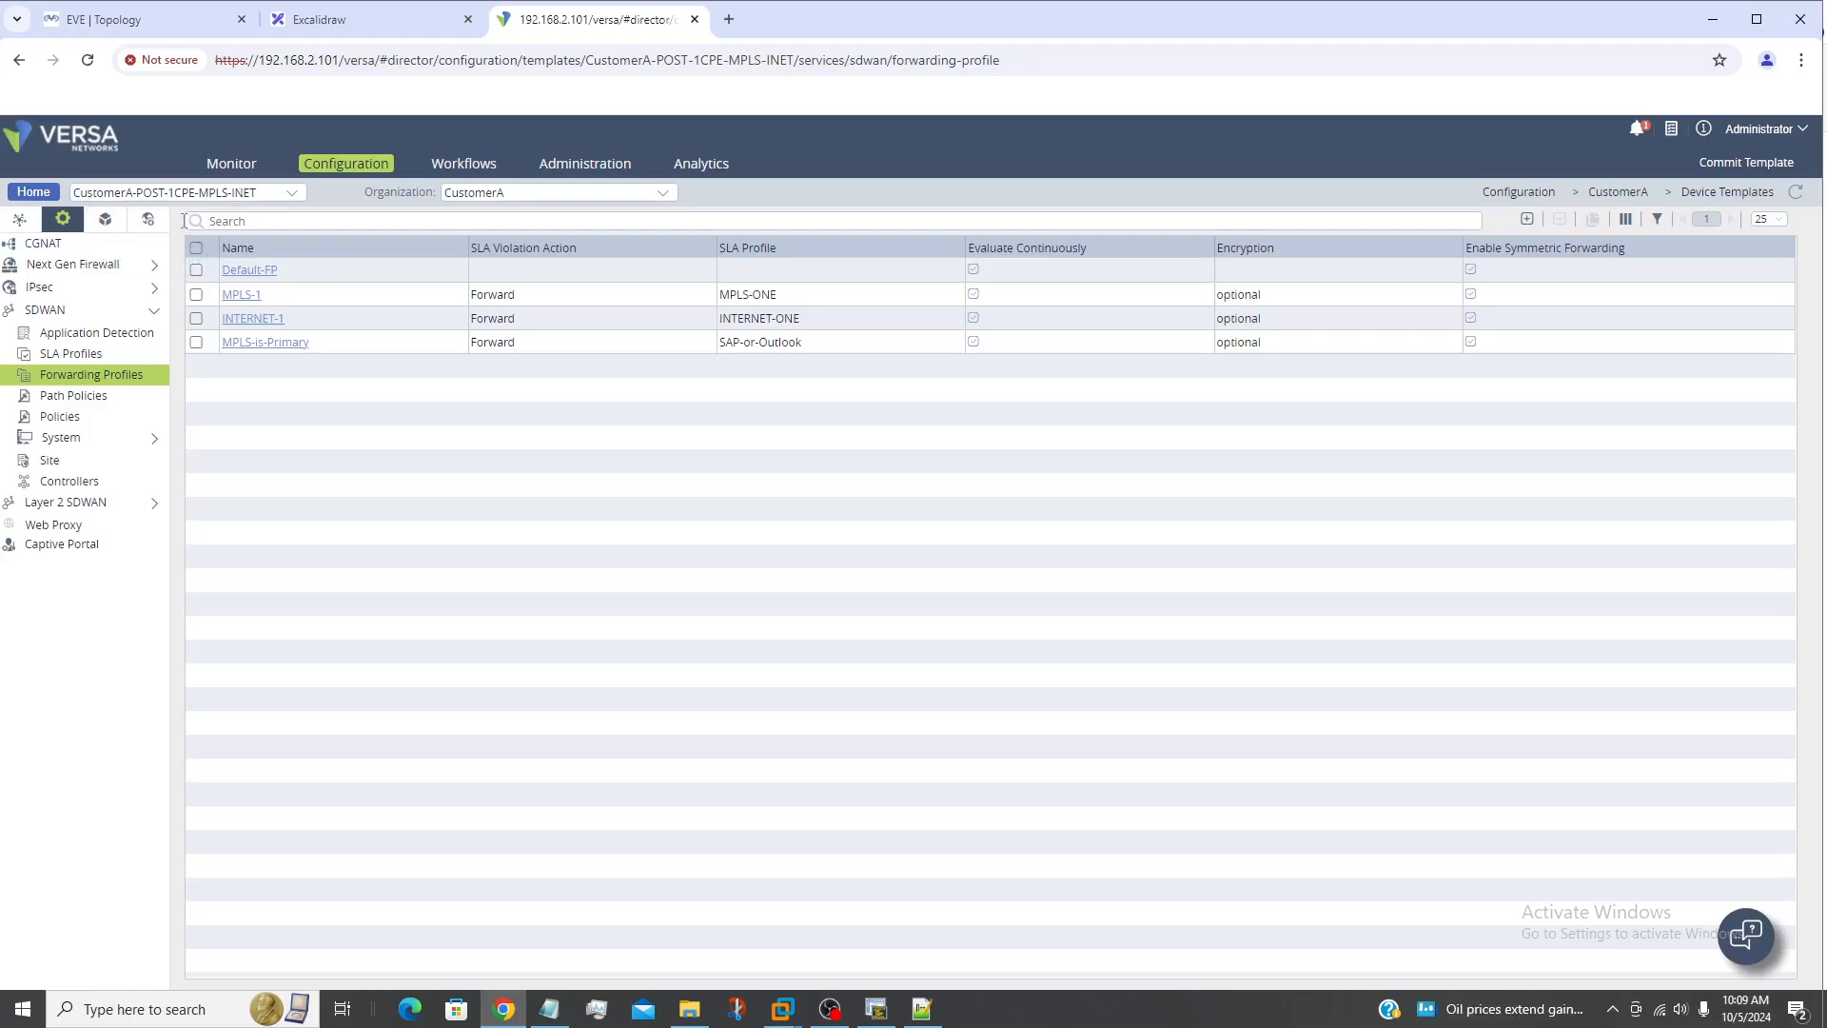
click(80, 266)
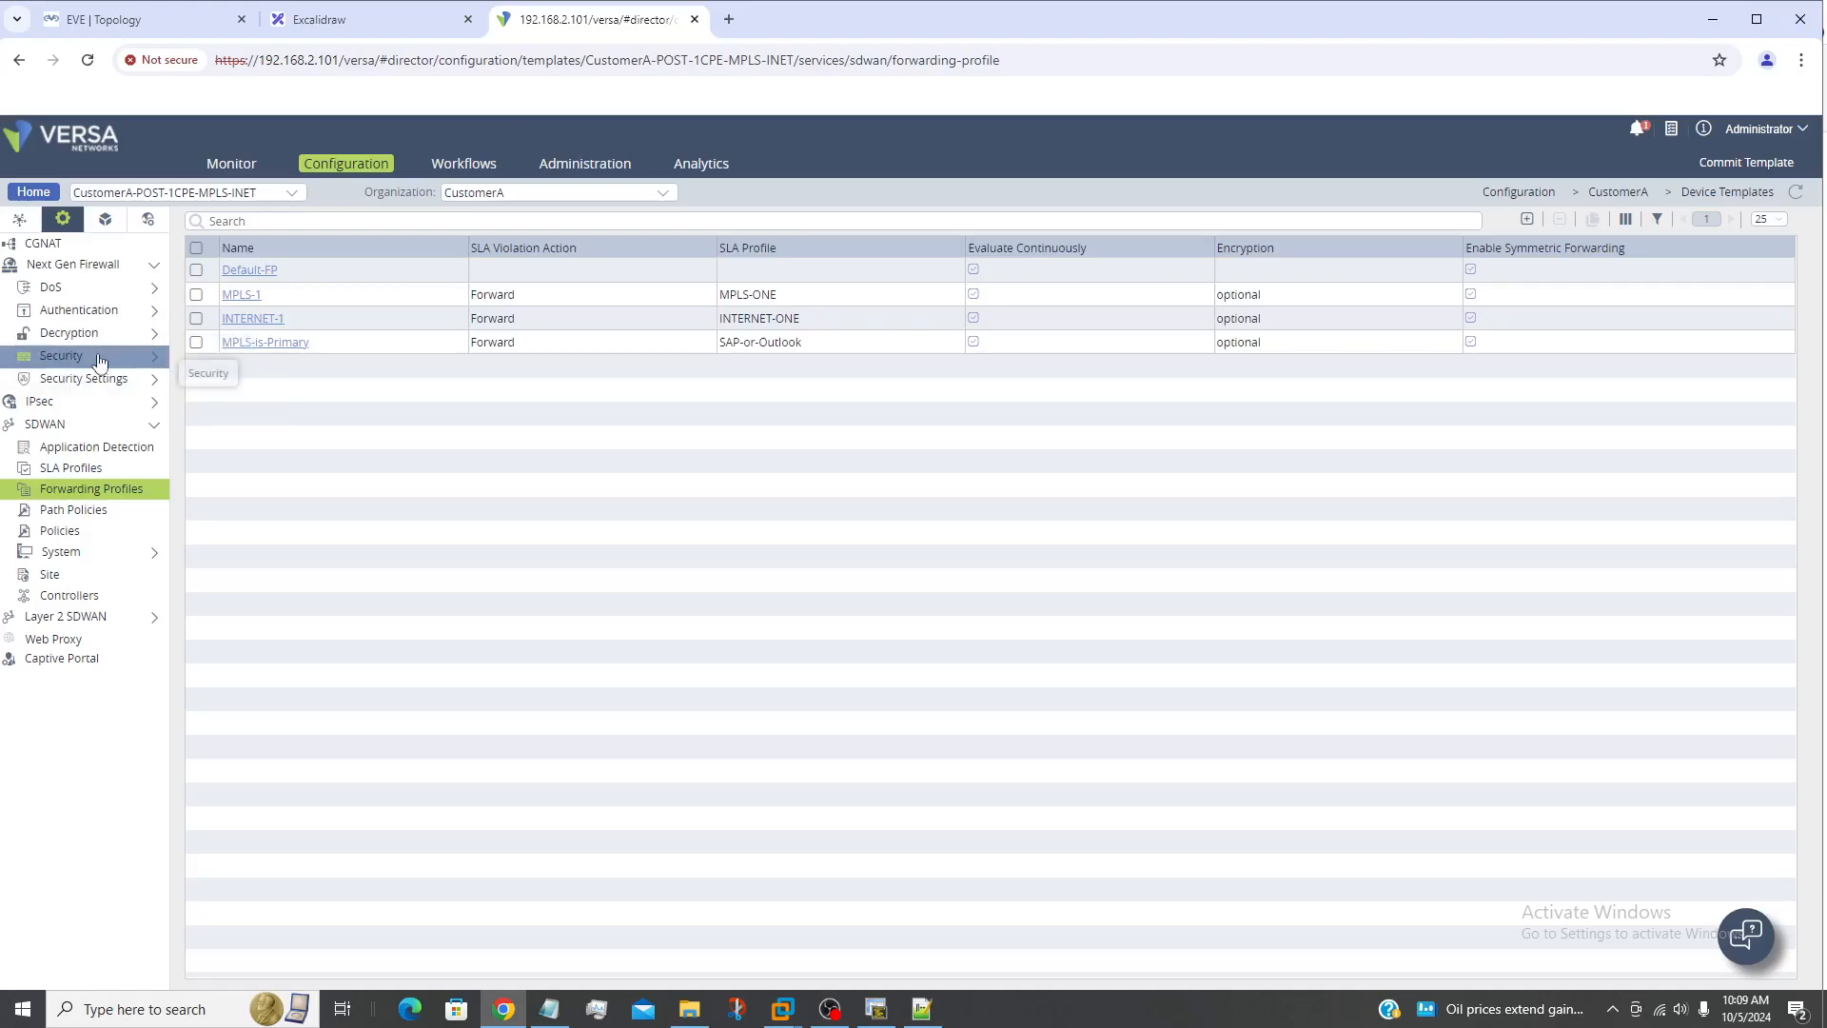
click(100, 359)
click(95, 384)
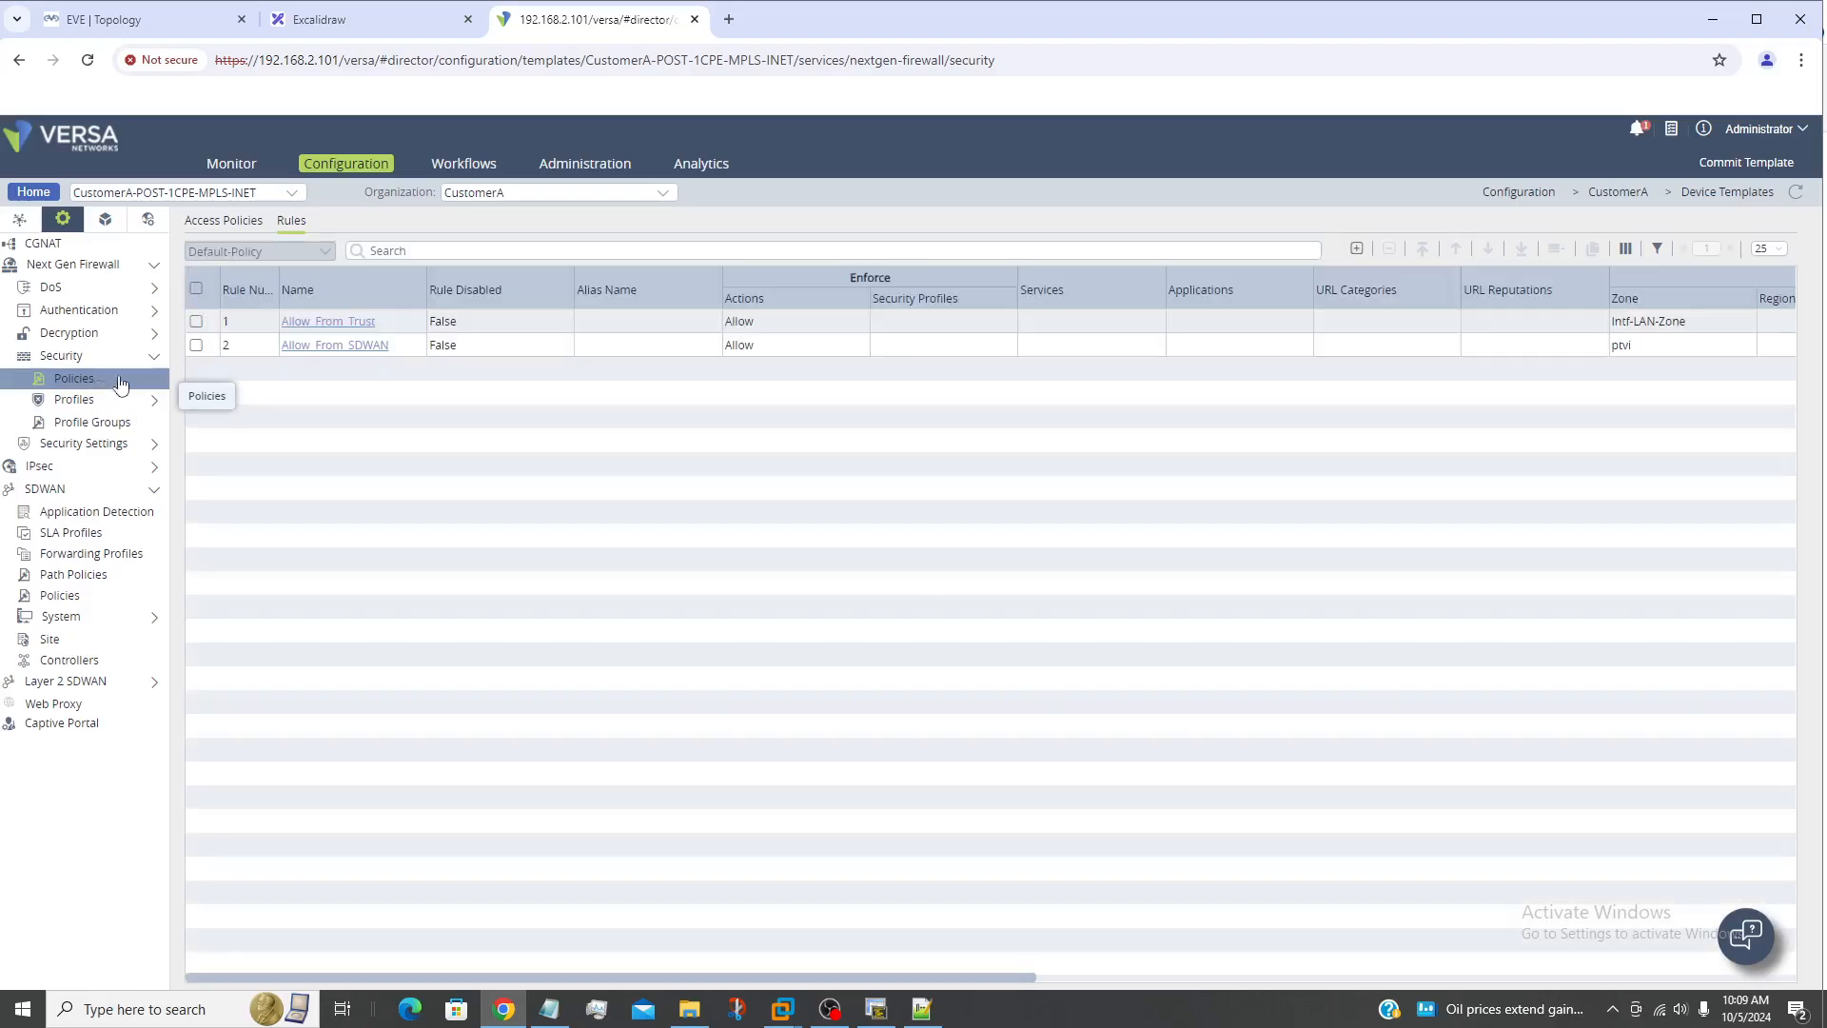
Start a new security rule at the top of the rule order and name it BLOCK107011
click(1356, 249)
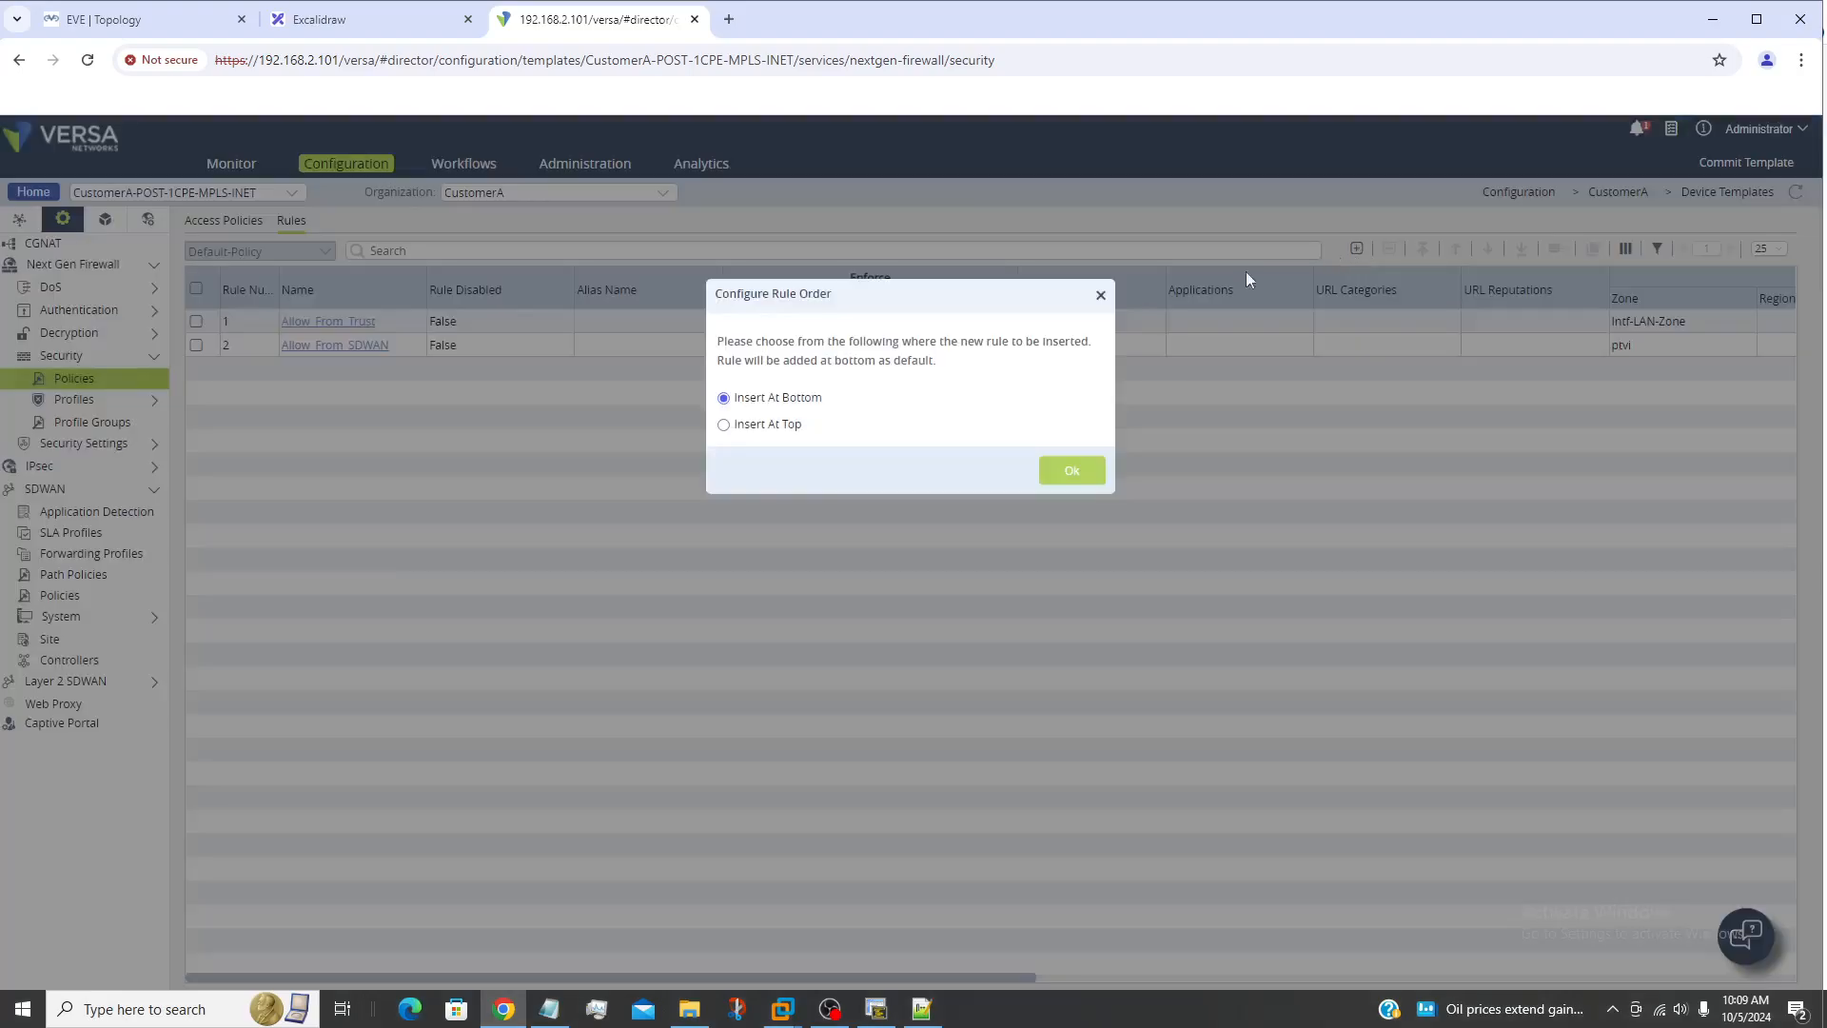
click(1063, 474)
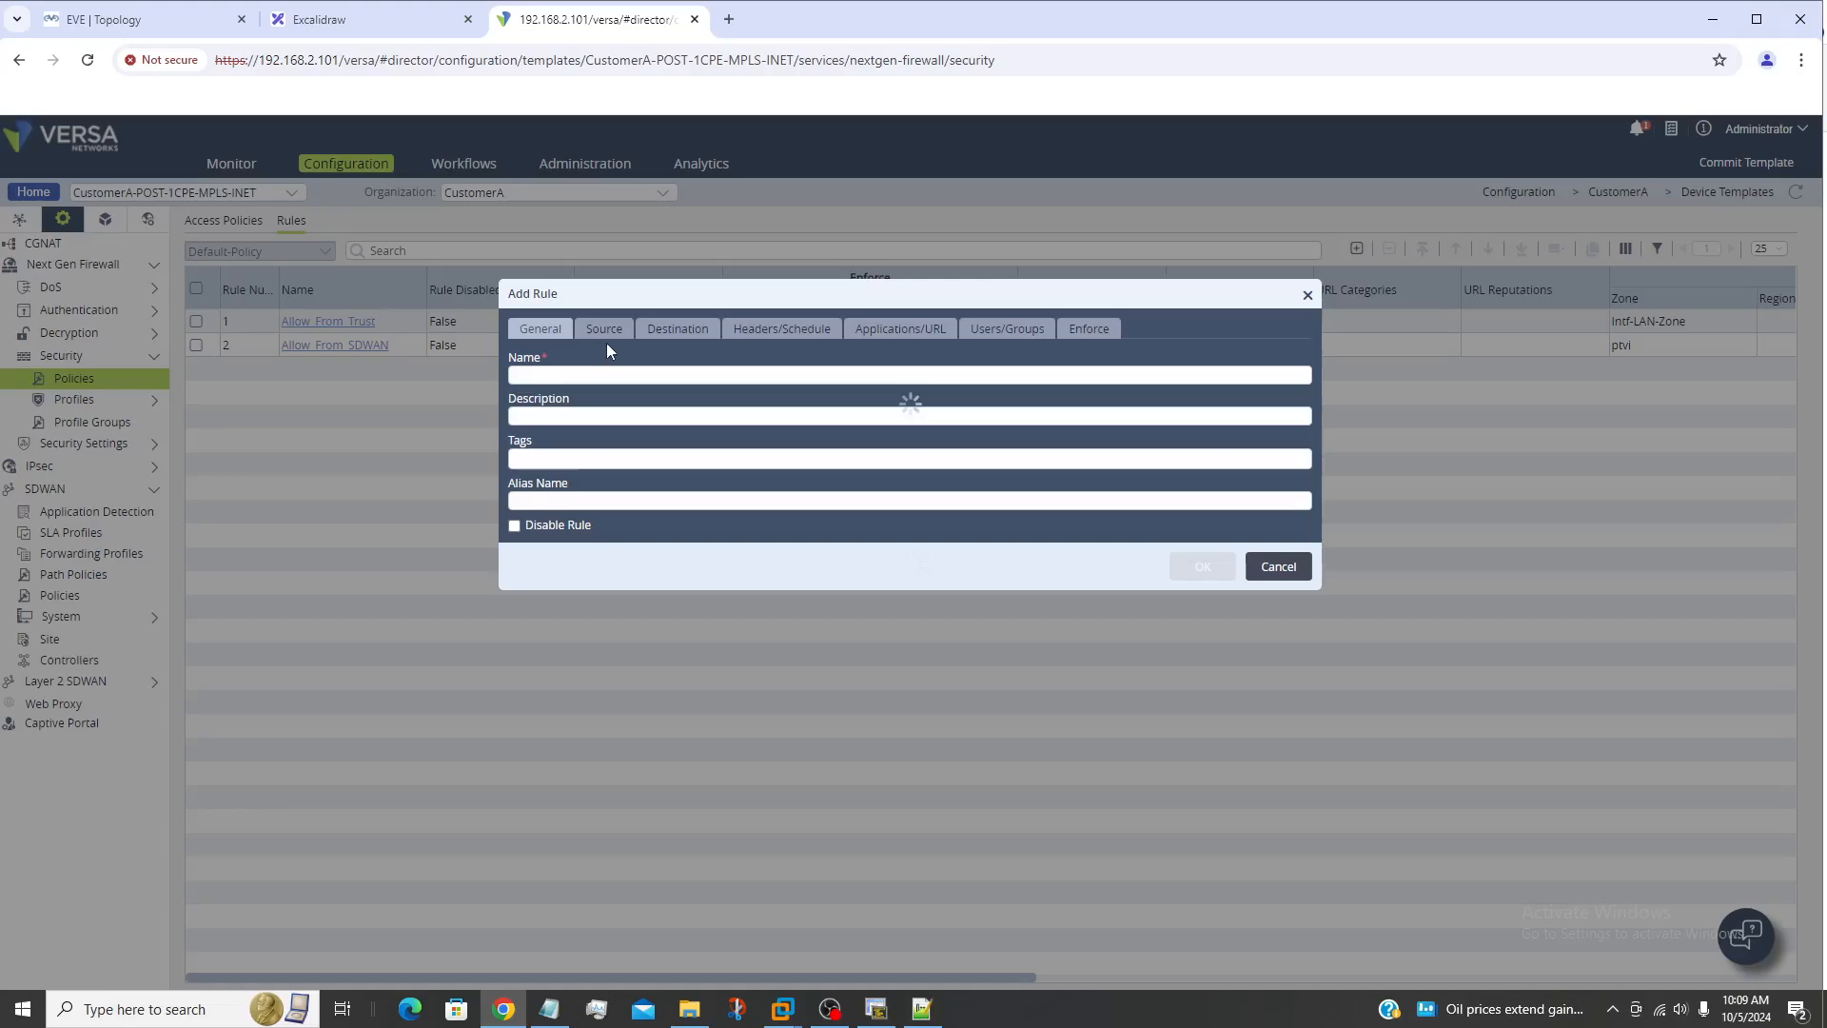
click(561, 375)
text(B)
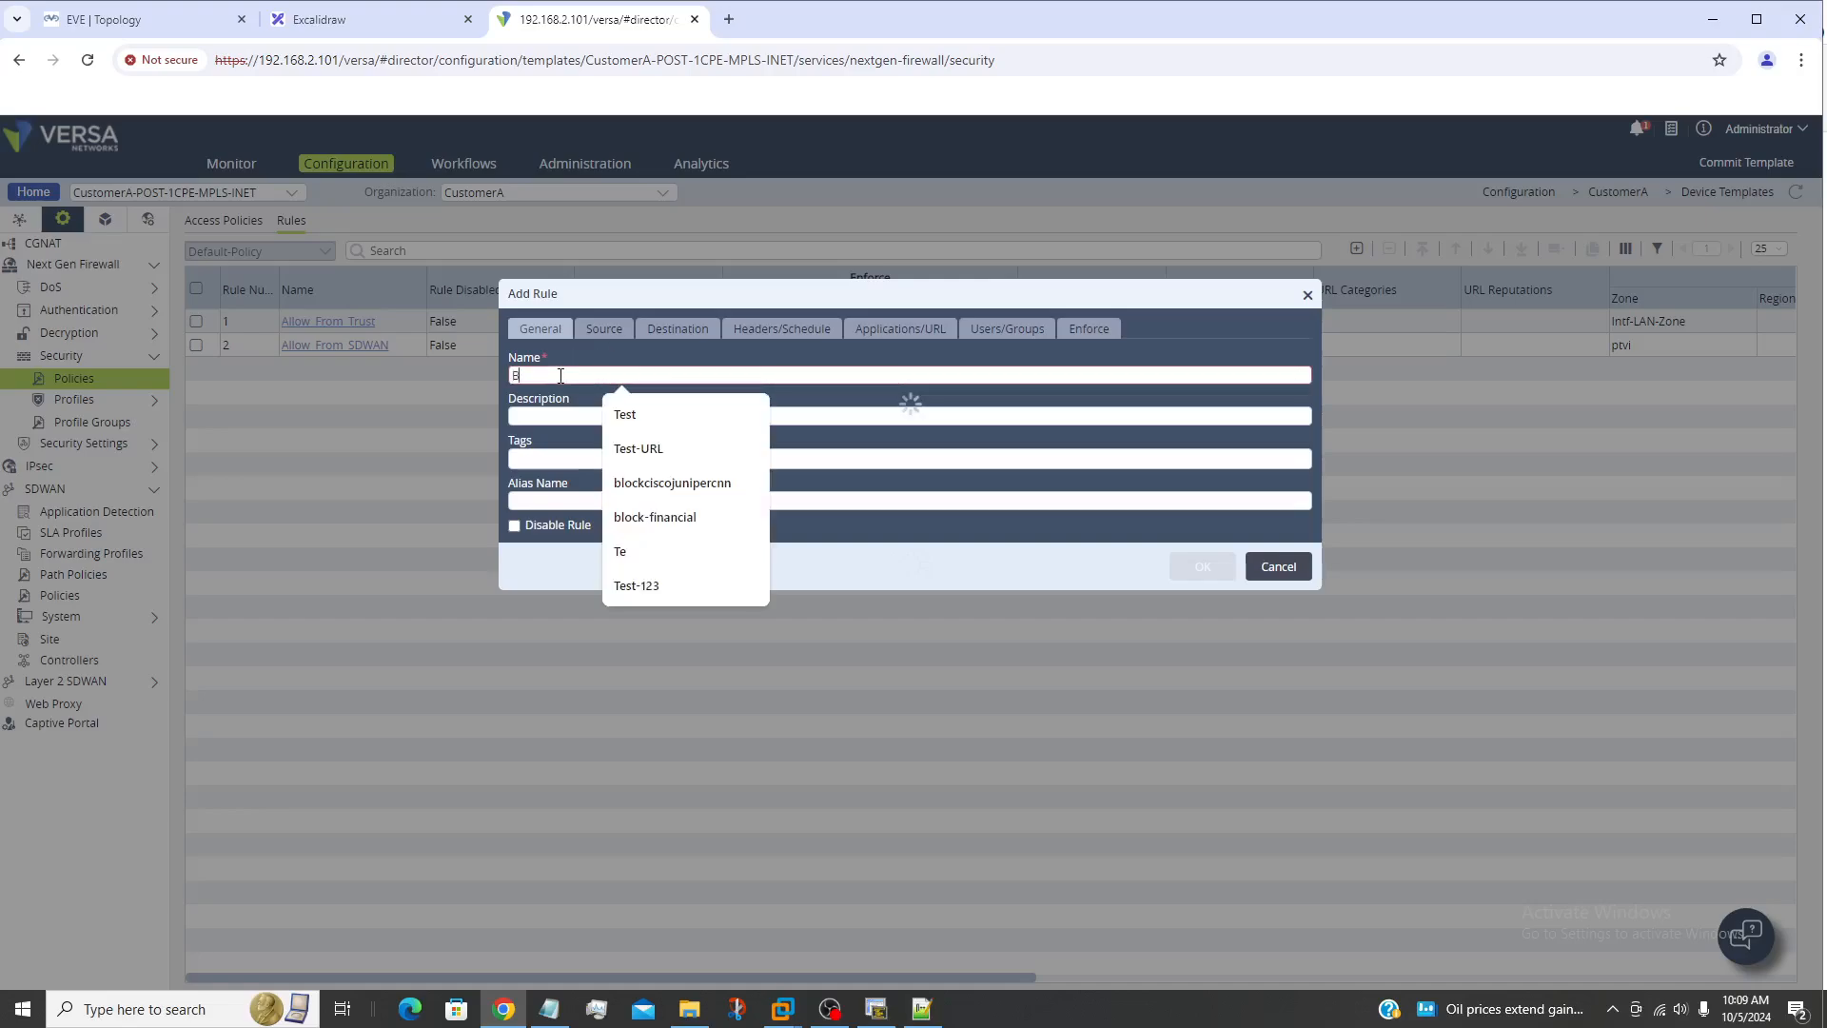
text(LOCK10)
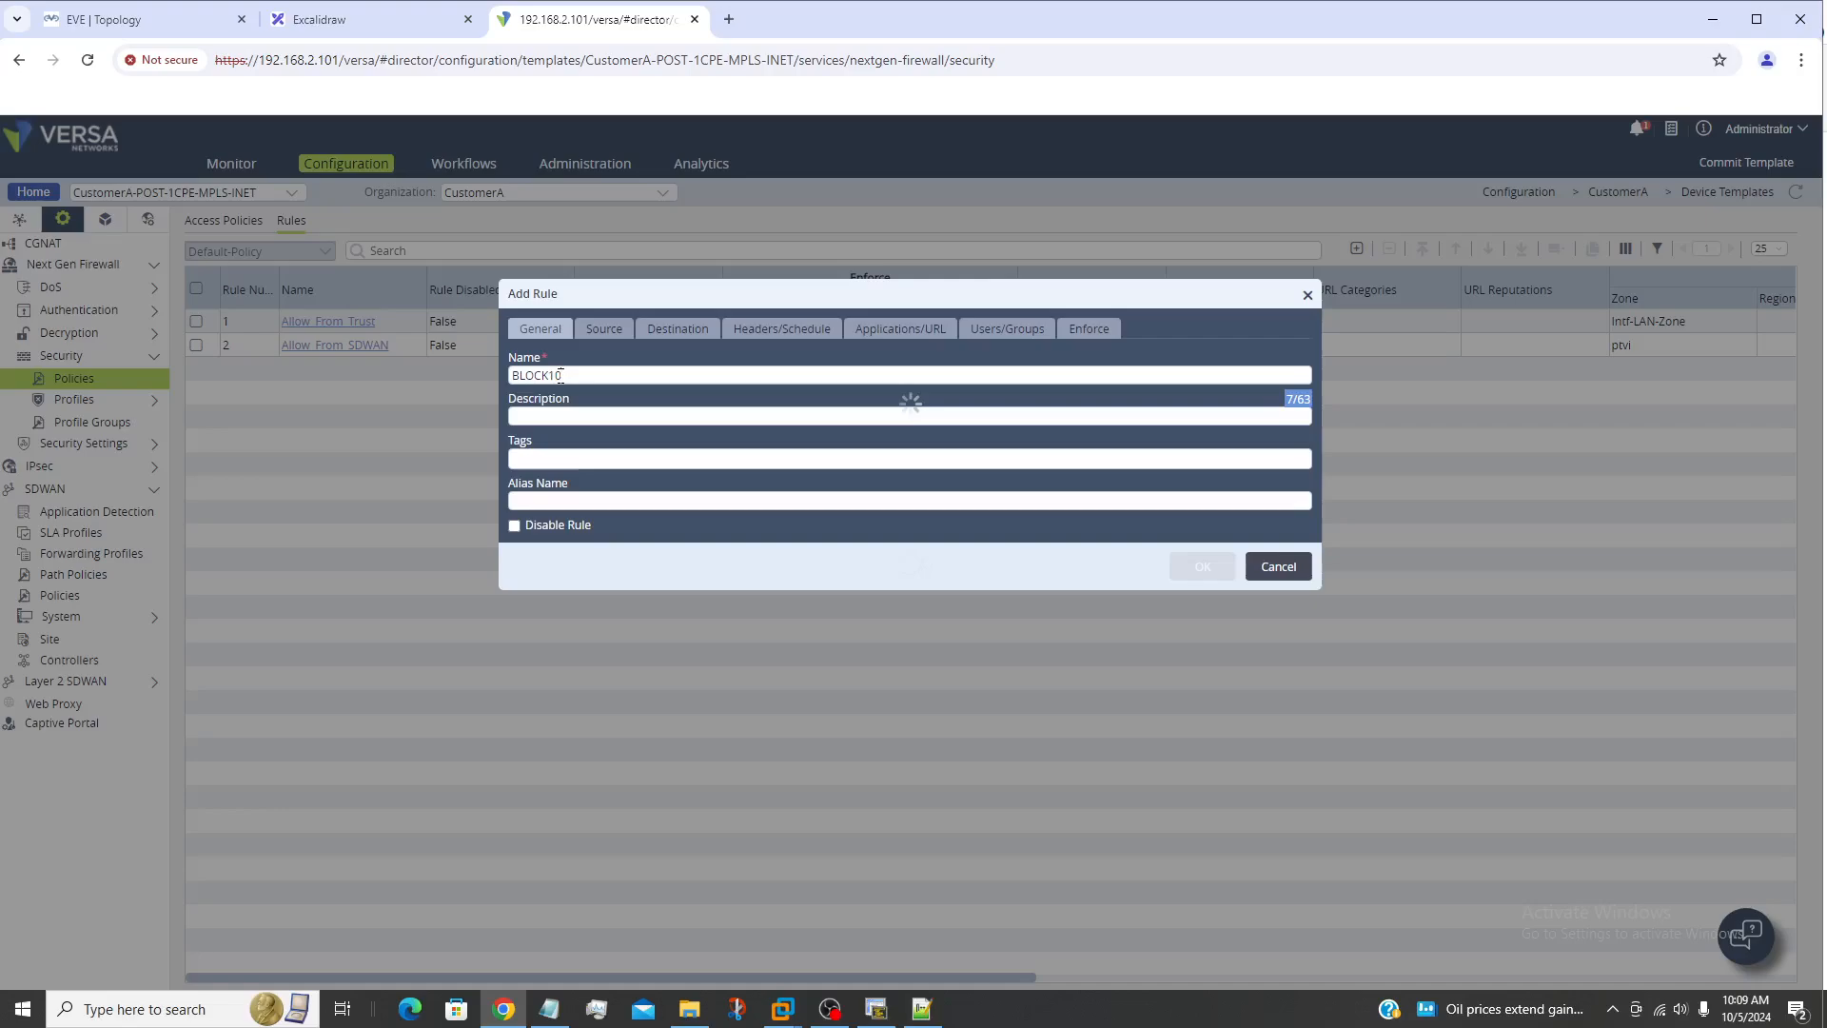
text(701.1)
click(650, 402)
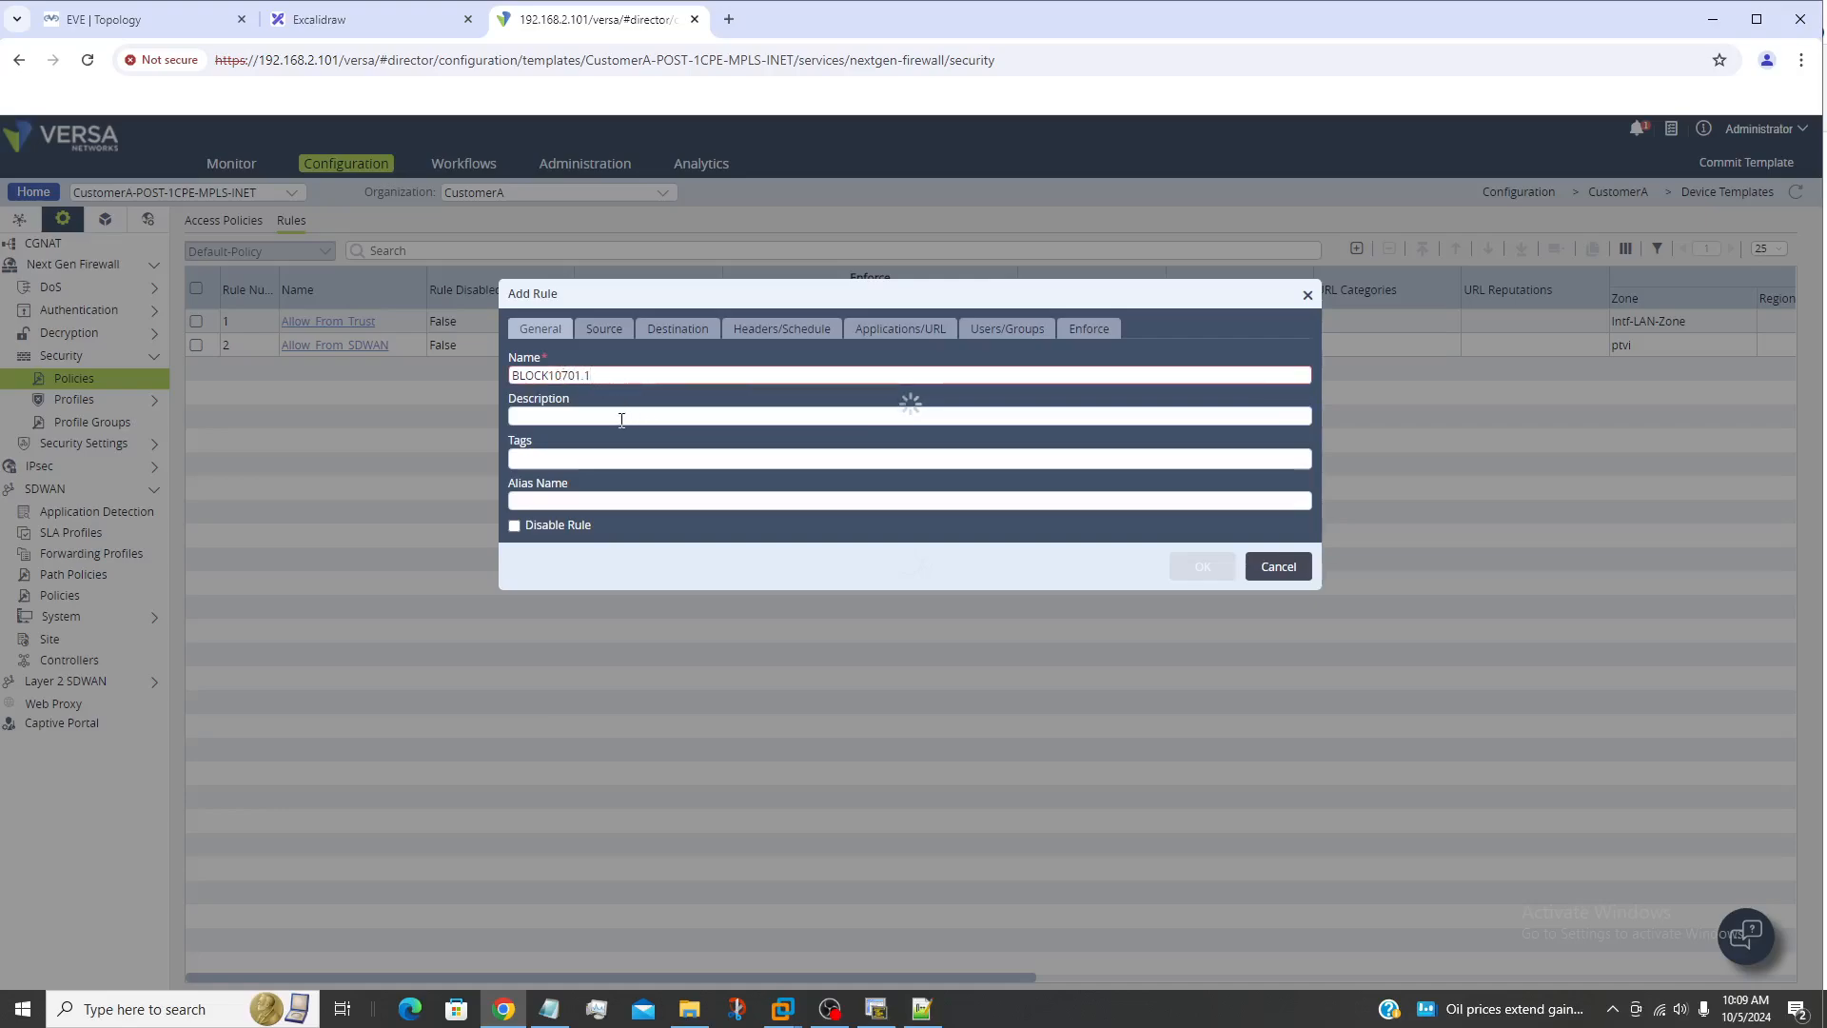
click(618, 376)
key(Left)
click(781, 411)
Add Intf-LAN-Zone as the source zone of the new rule
click(873, 1007)
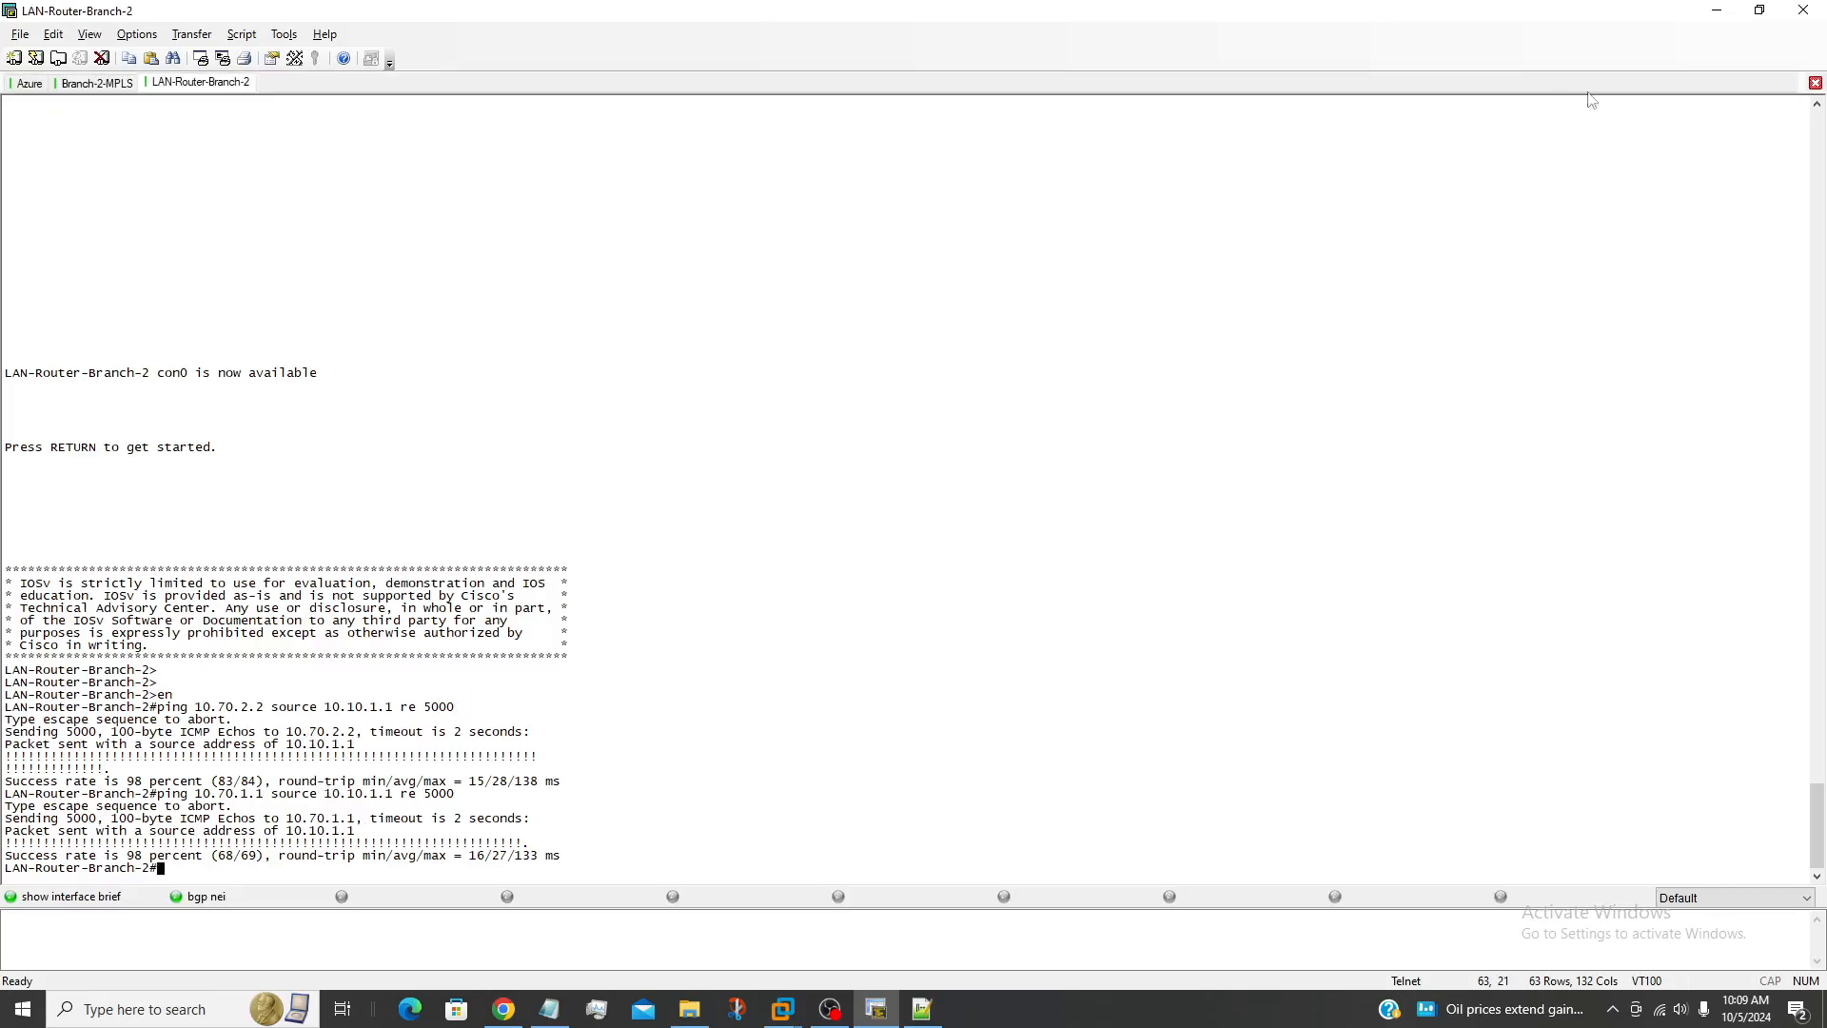
click(1717, 12)
click(608, 330)
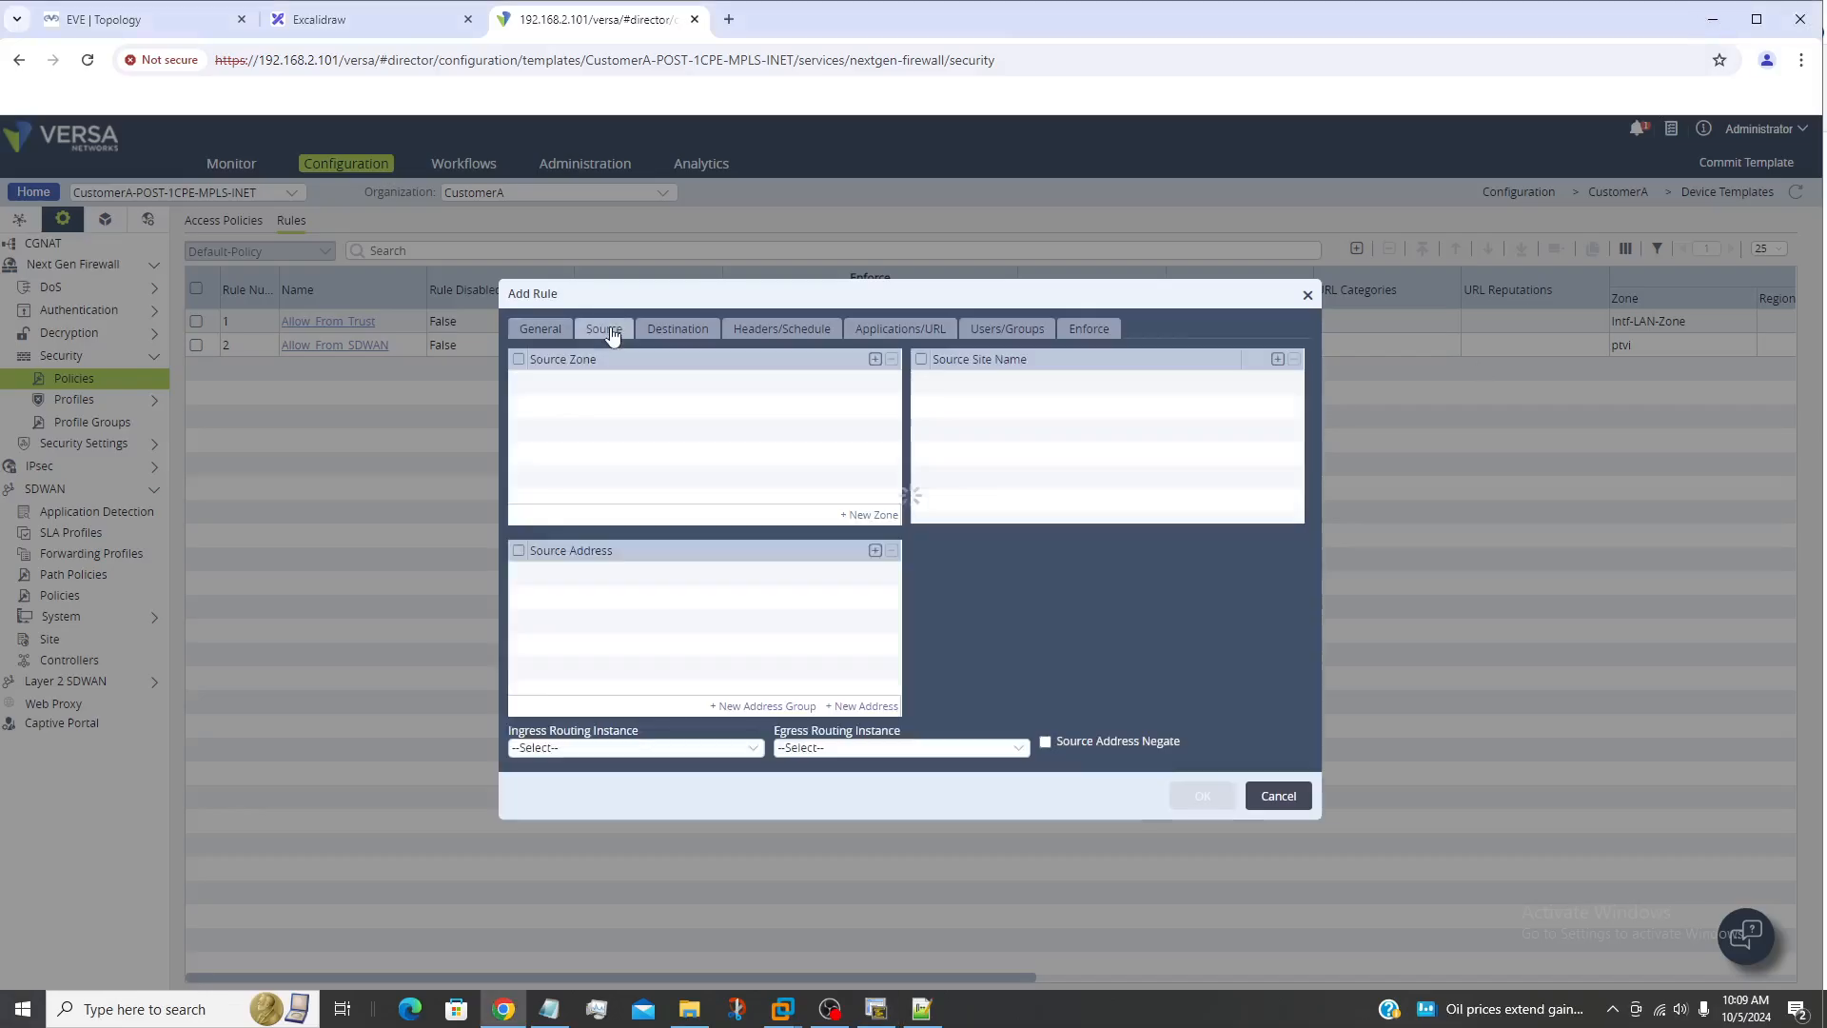
click(875, 361)
click(878, 383)
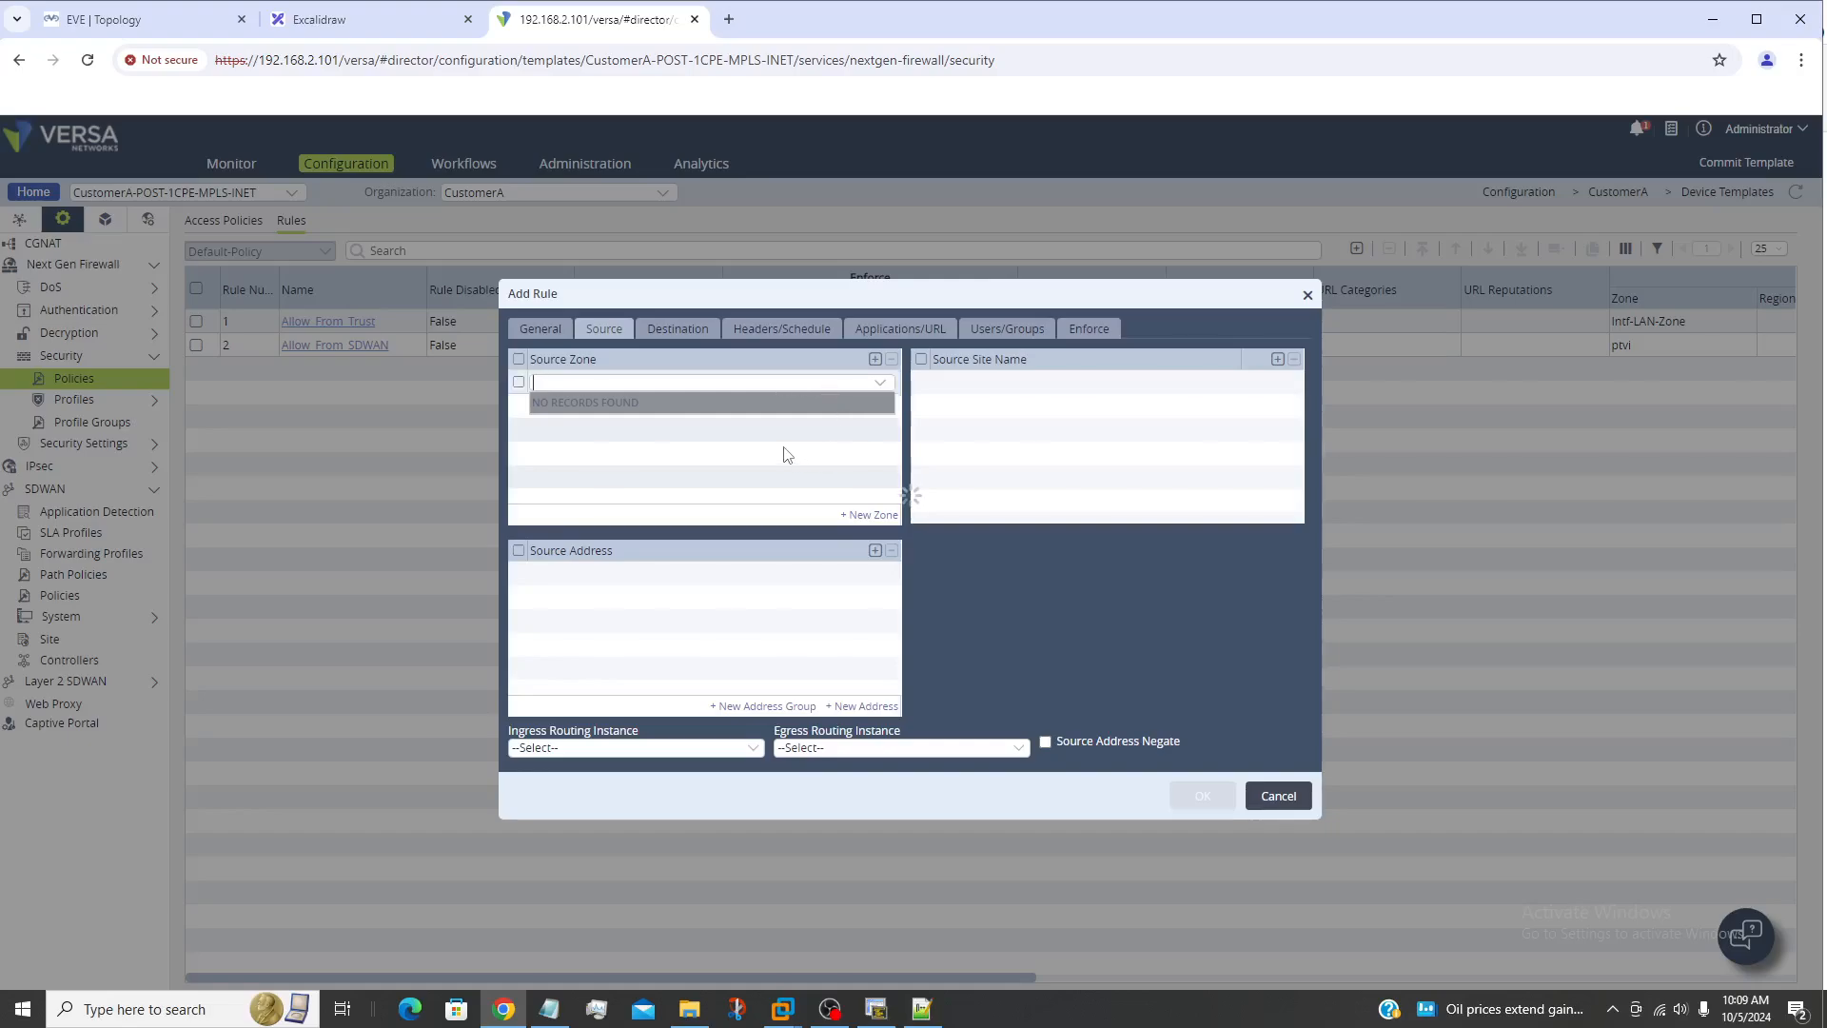
click(883, 390)
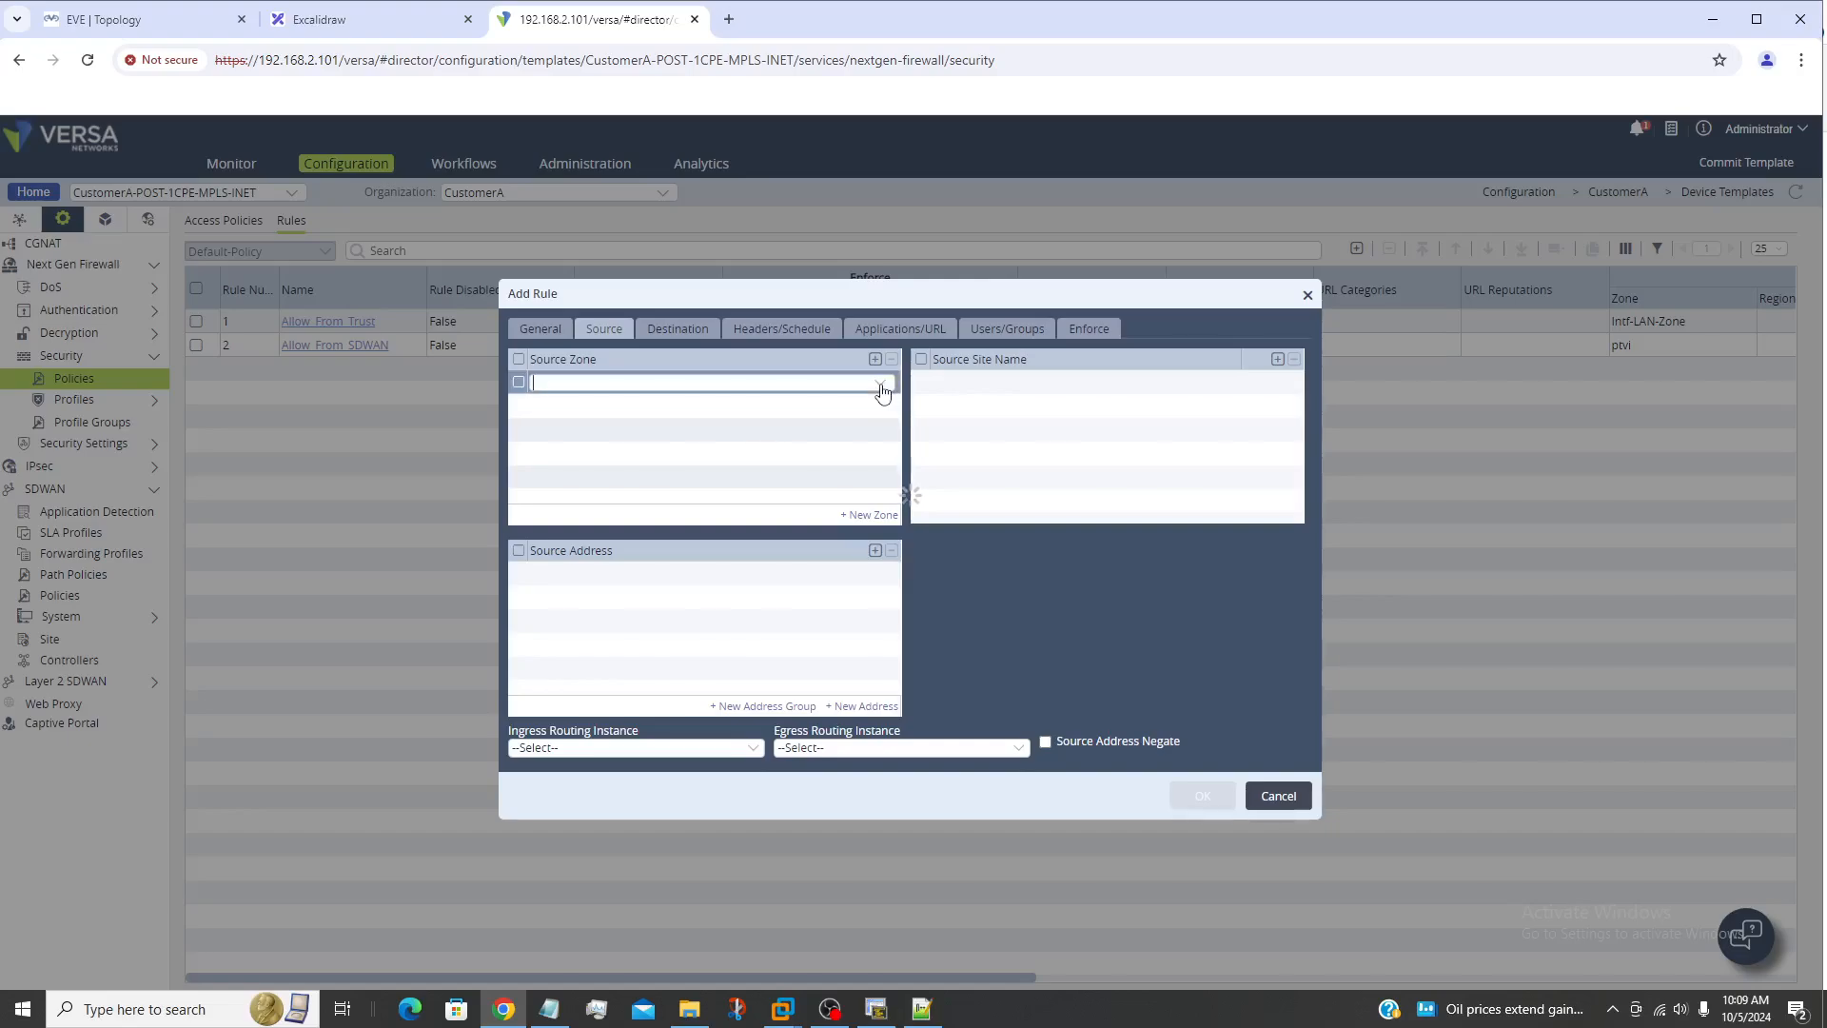
click(883, 390)
click(883, 391)
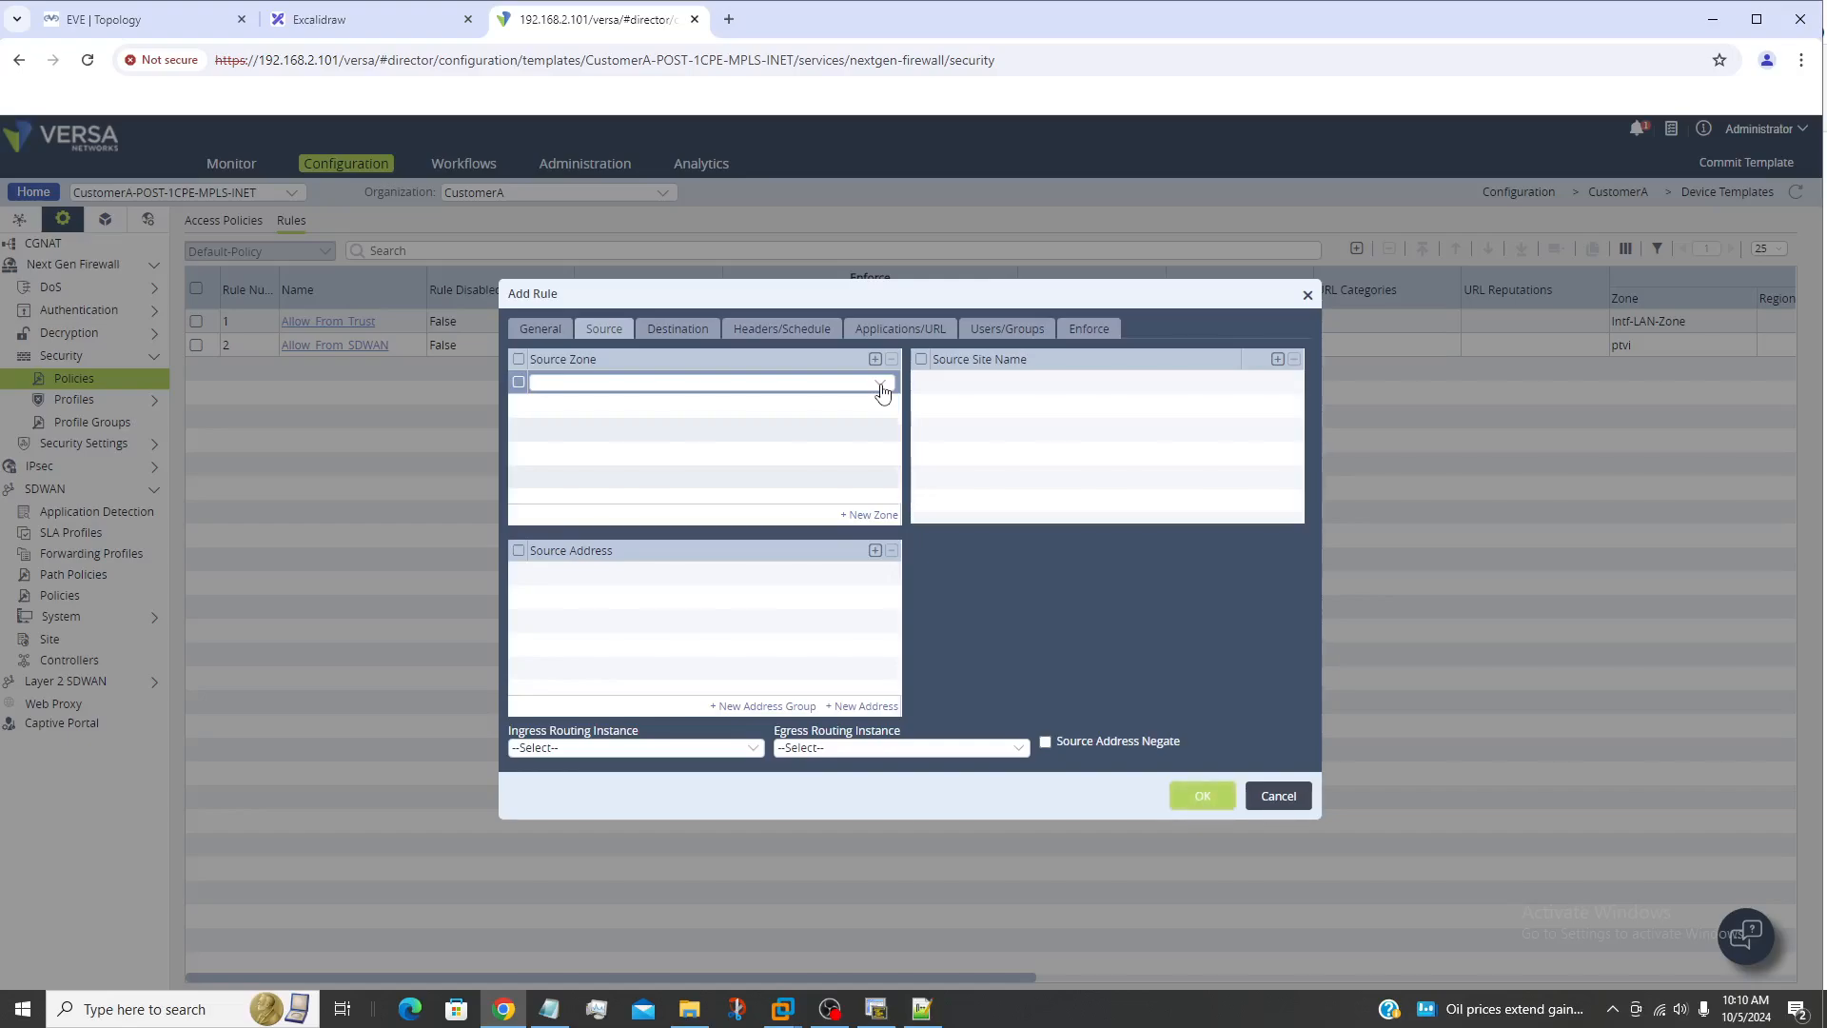
click(875, 391)
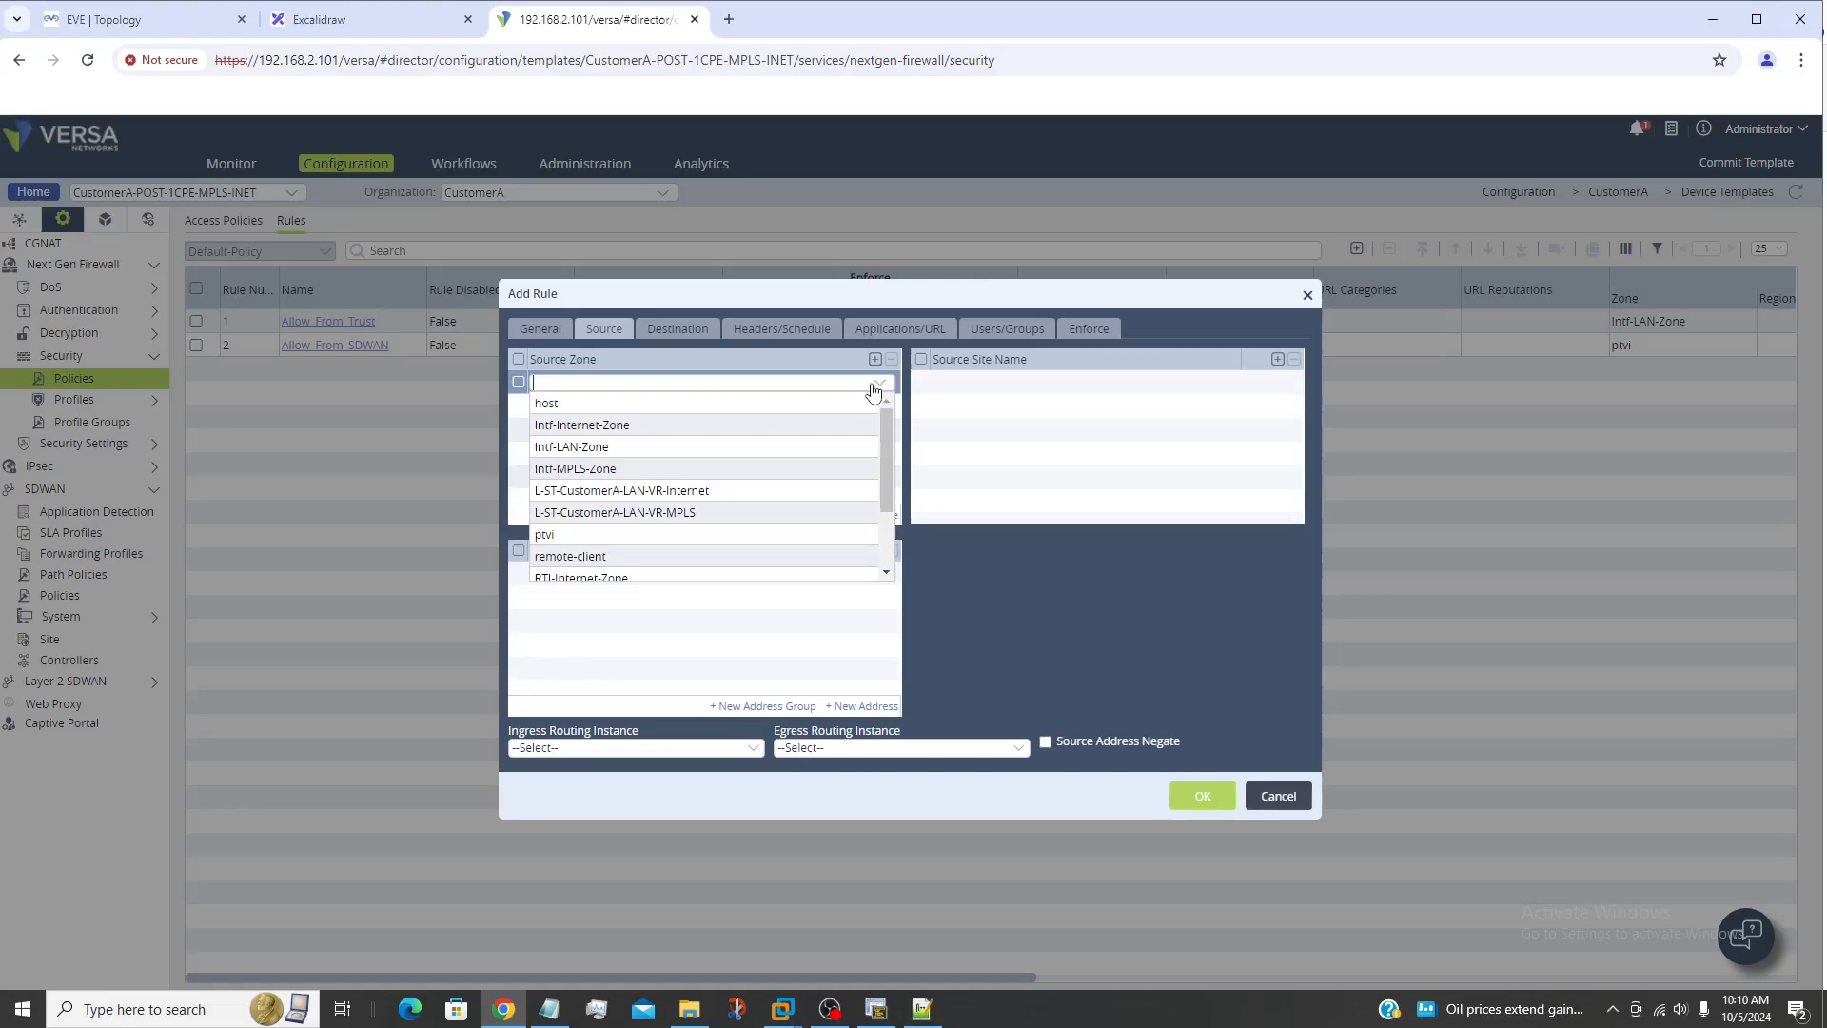
click(574, 446)
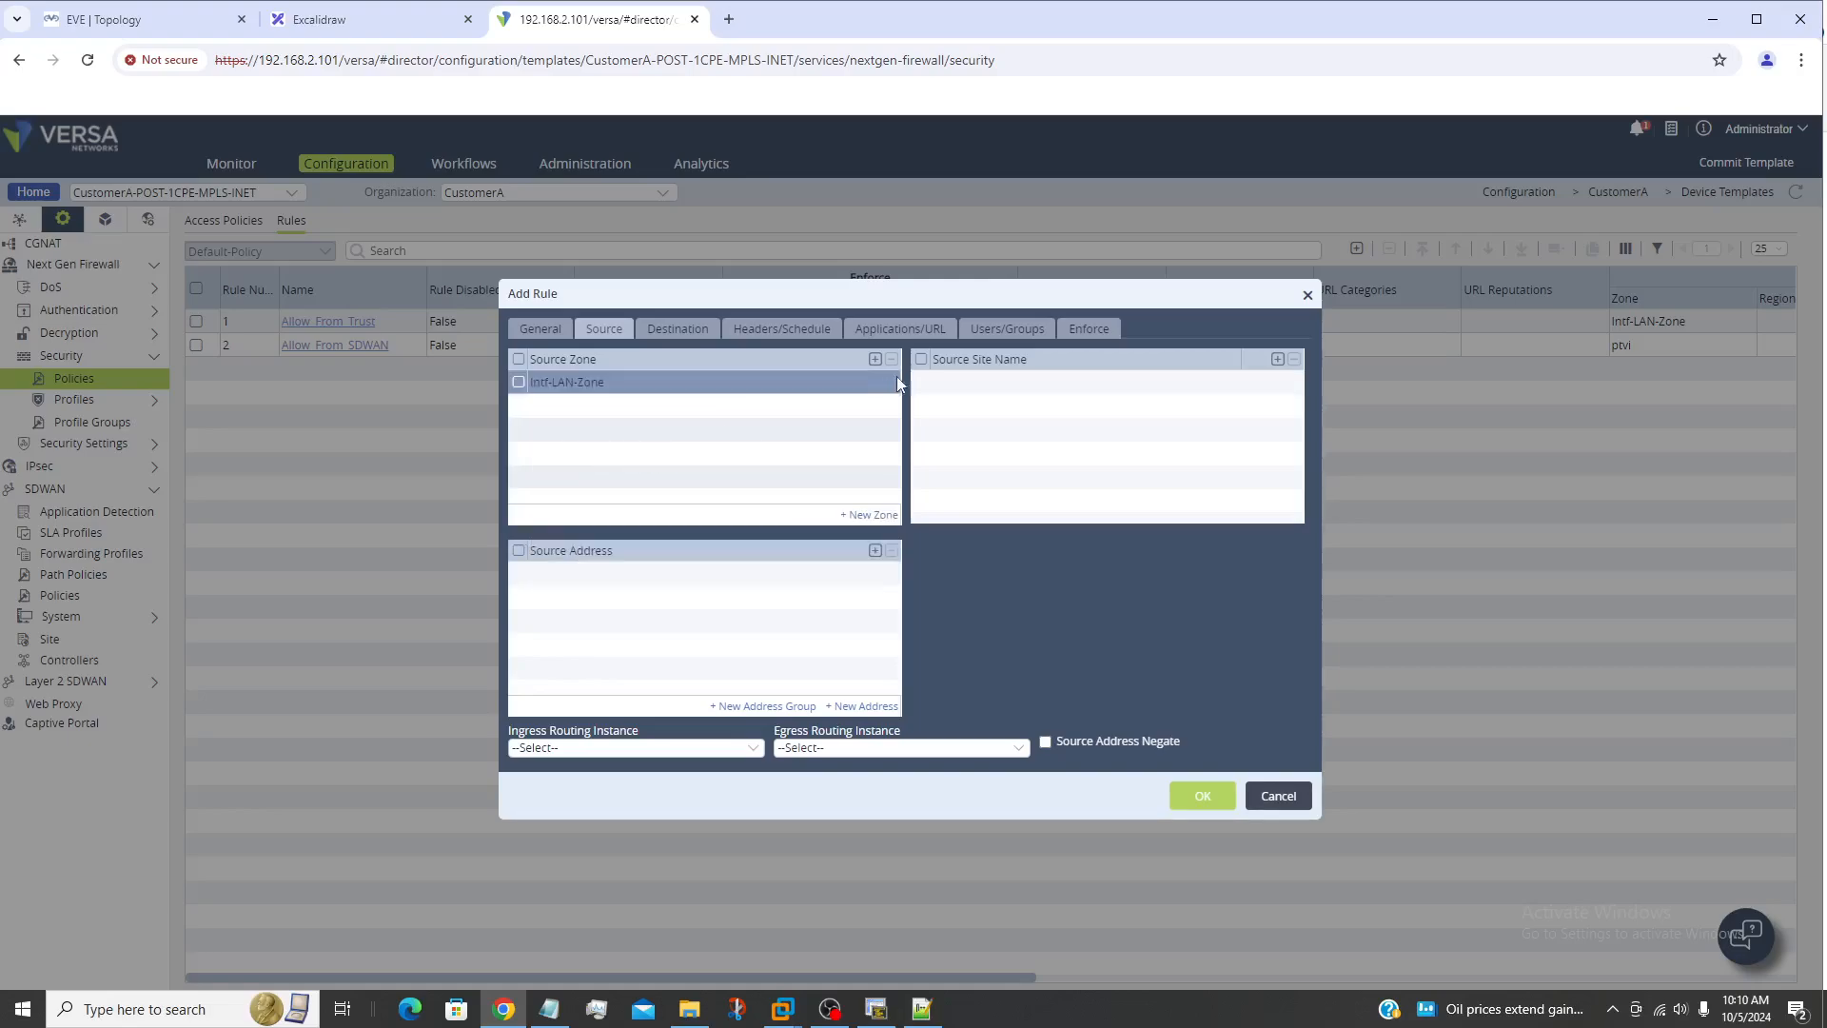
Add LAN-Loopback as the source address of the new rule
click(875, 551)
click(881, 573)
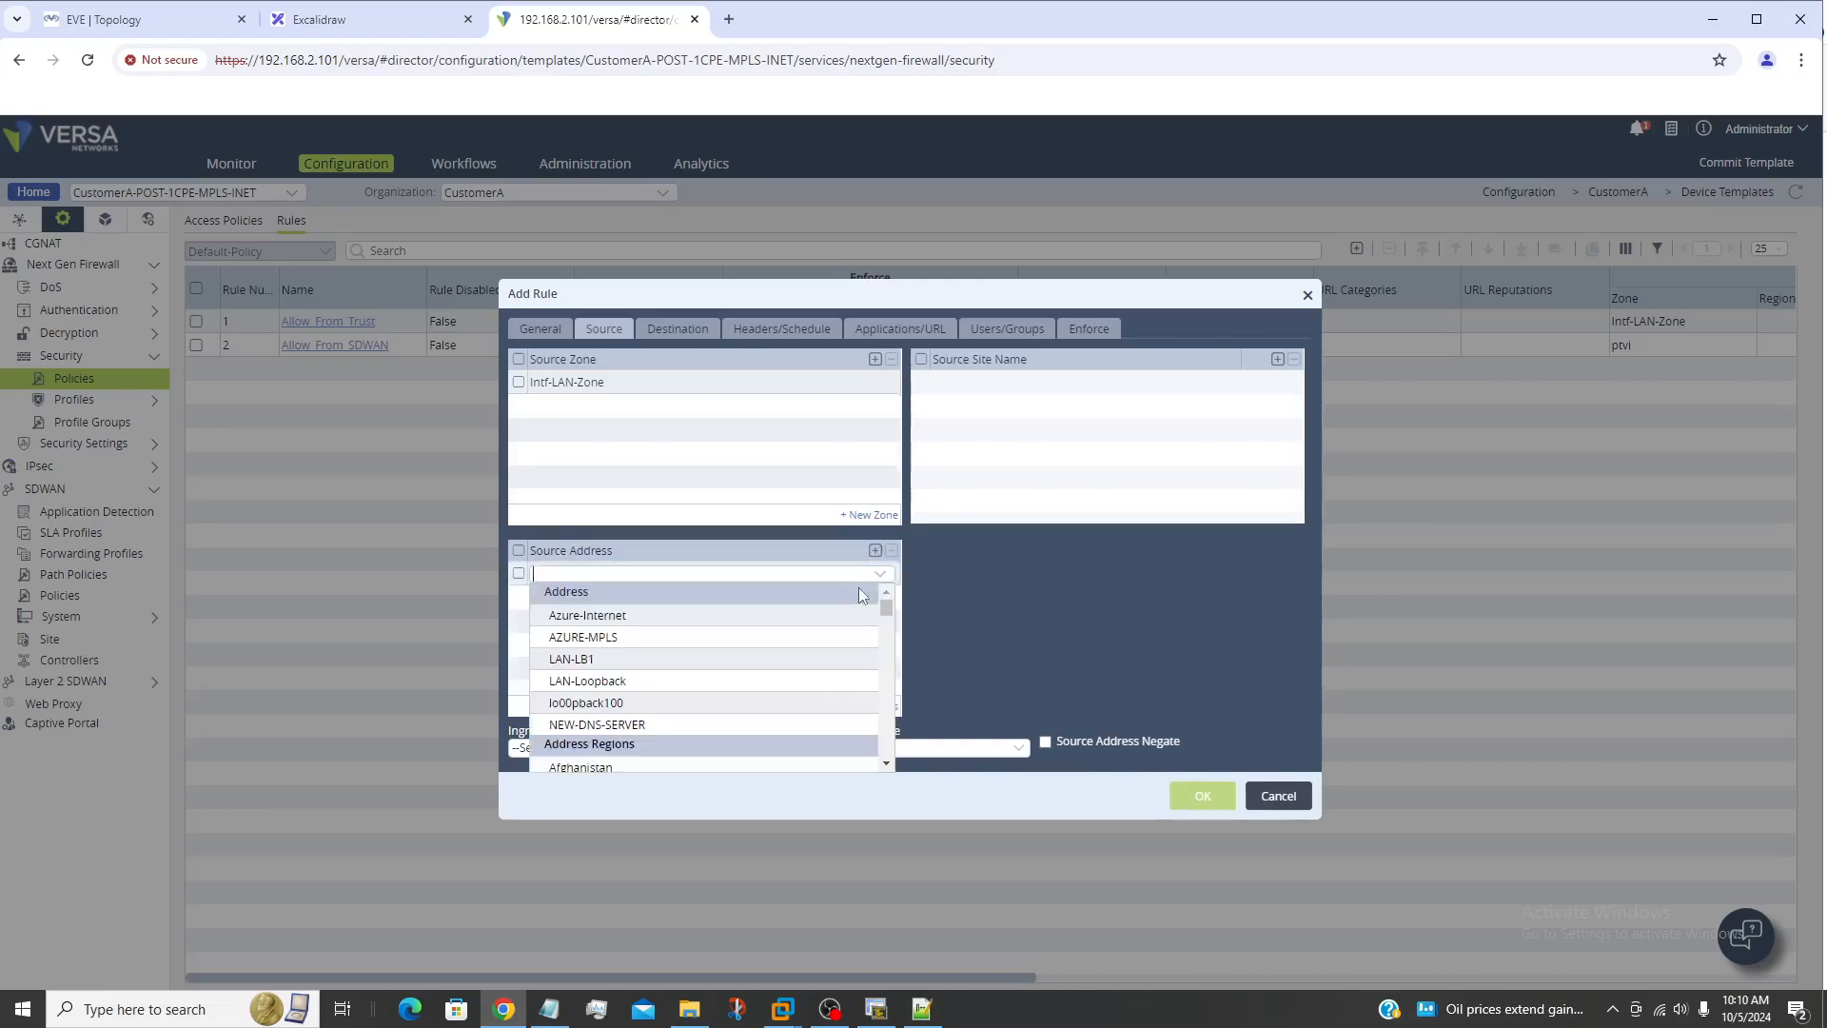
click(614, 684)
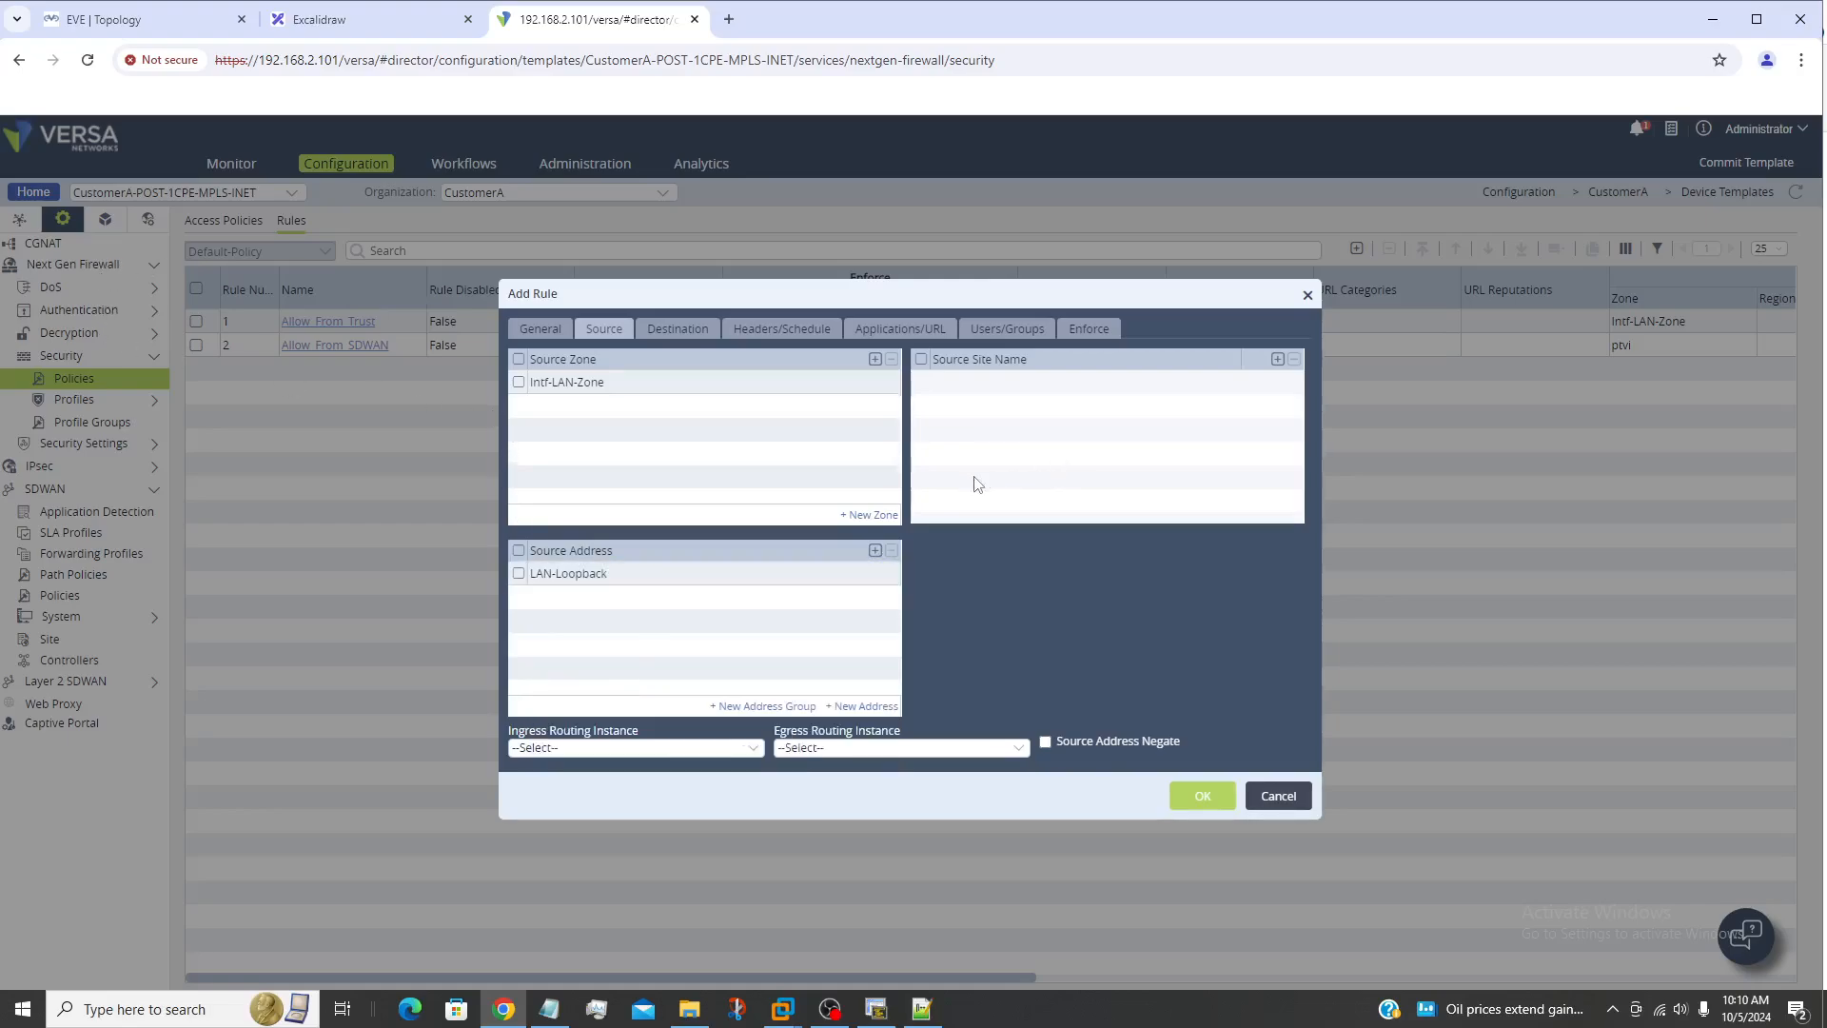
Set the rule's destination zone to ptvi and its destination address to AZURE-MPLS
click(678, 328)
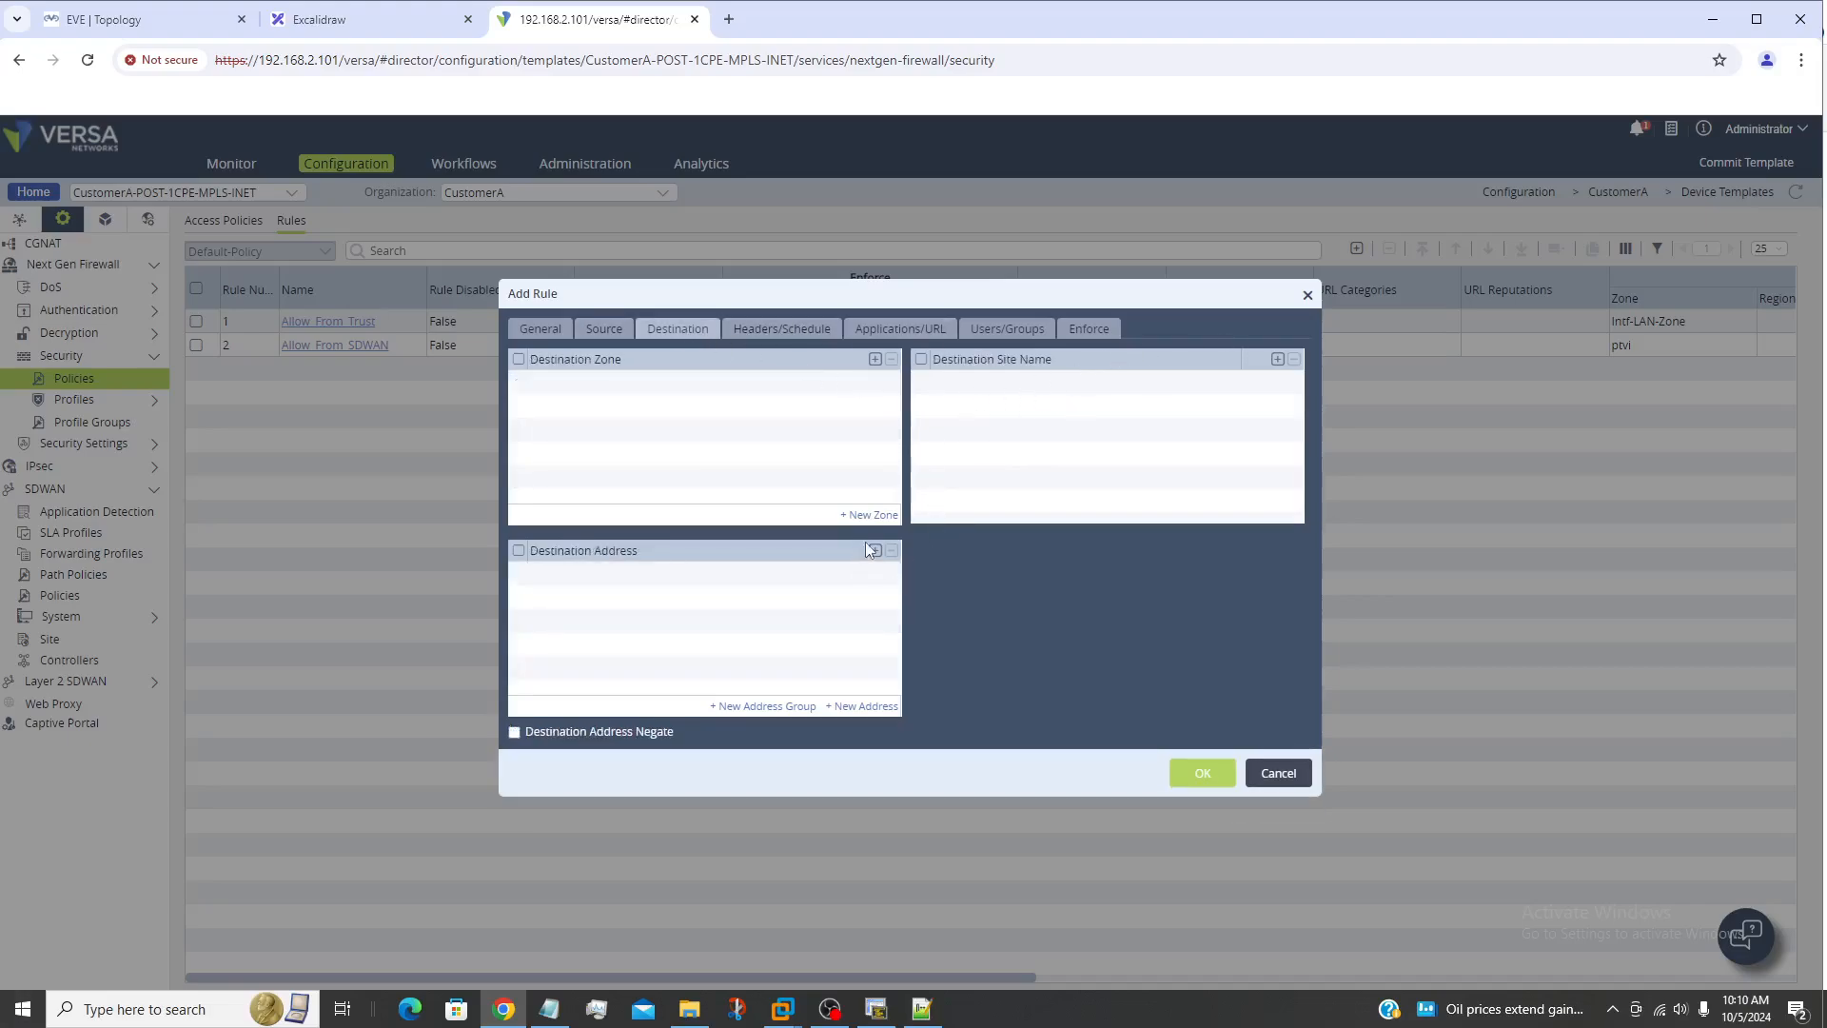
click(875, 359)
click(869, 384)
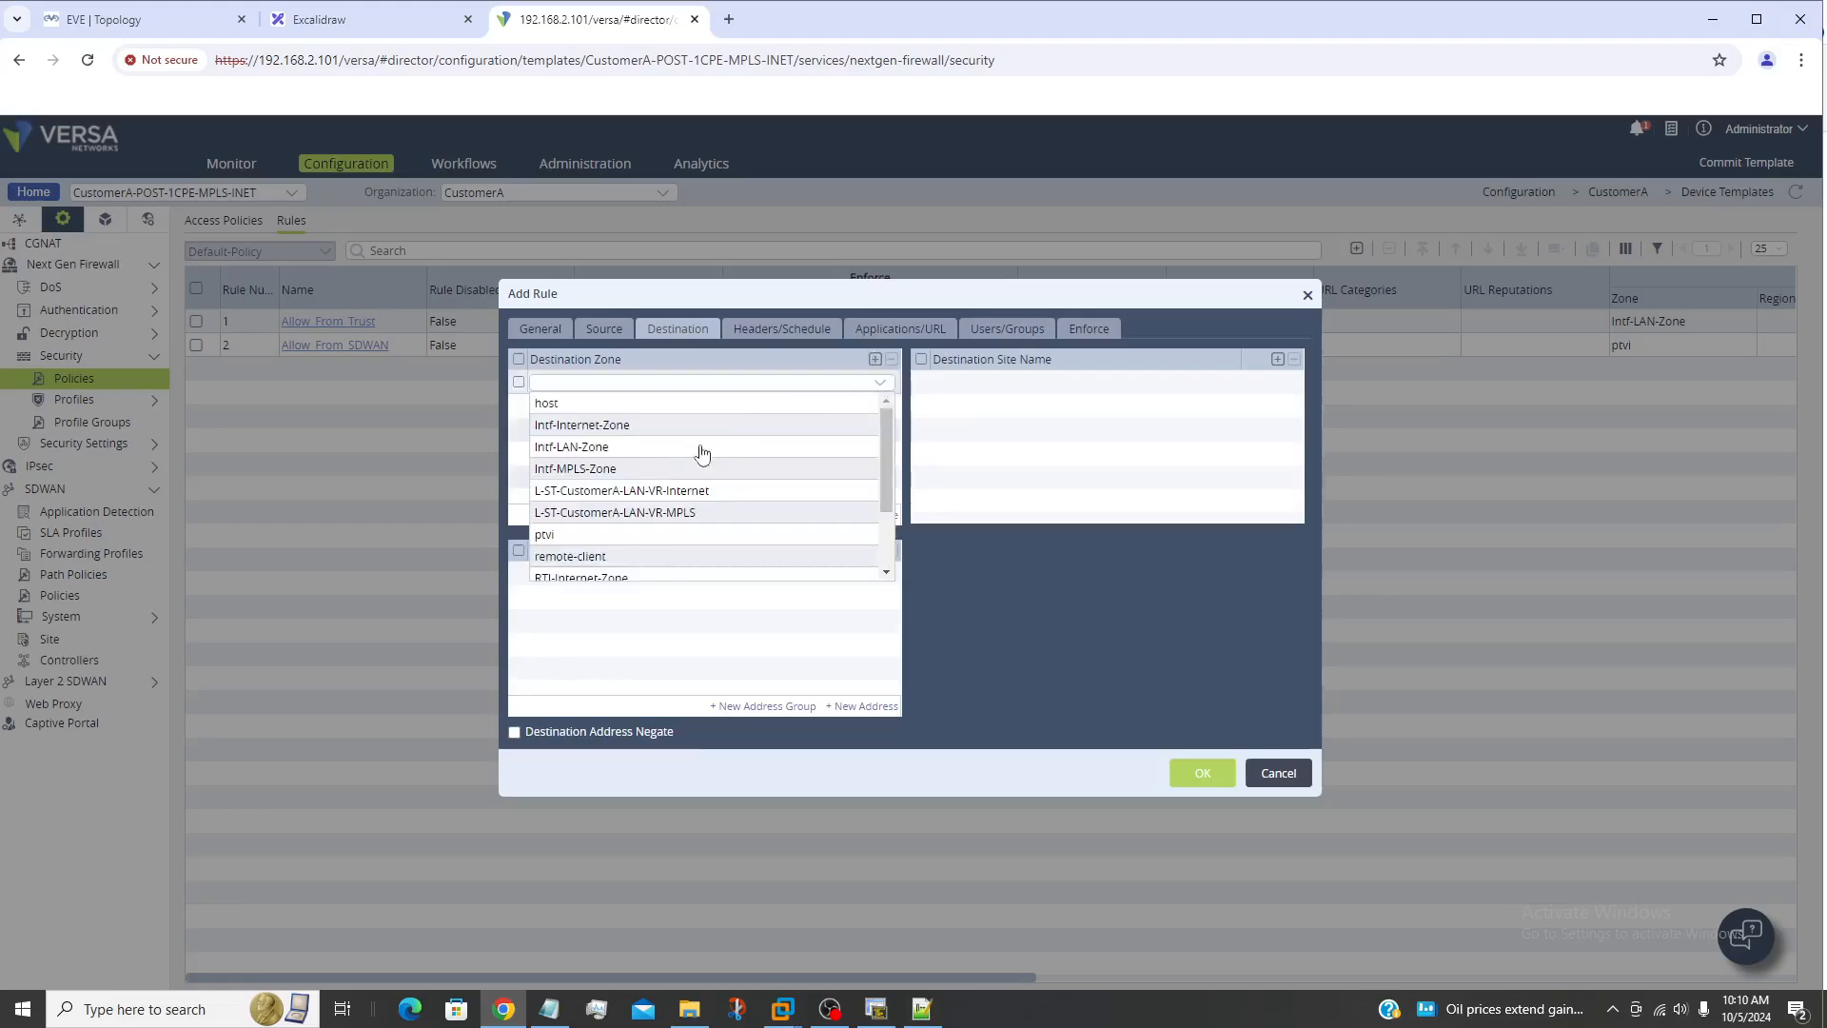
click(550, 535)
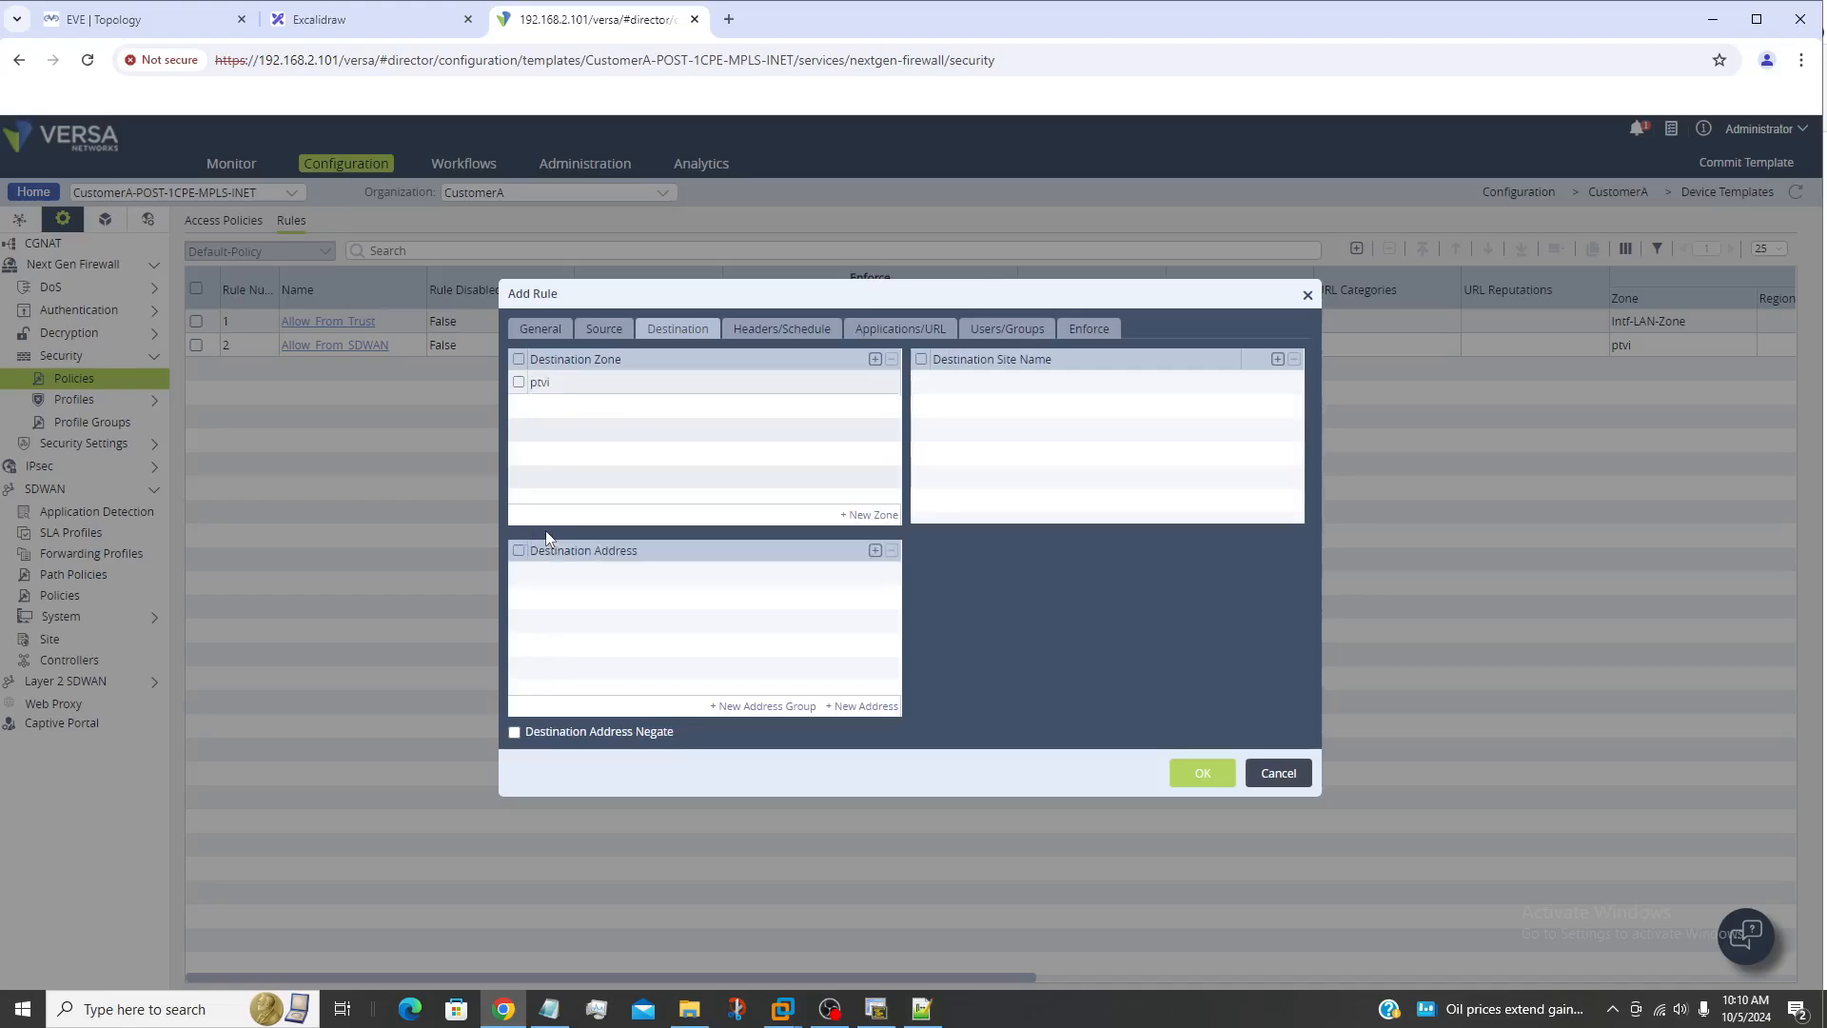
click(875, 551)
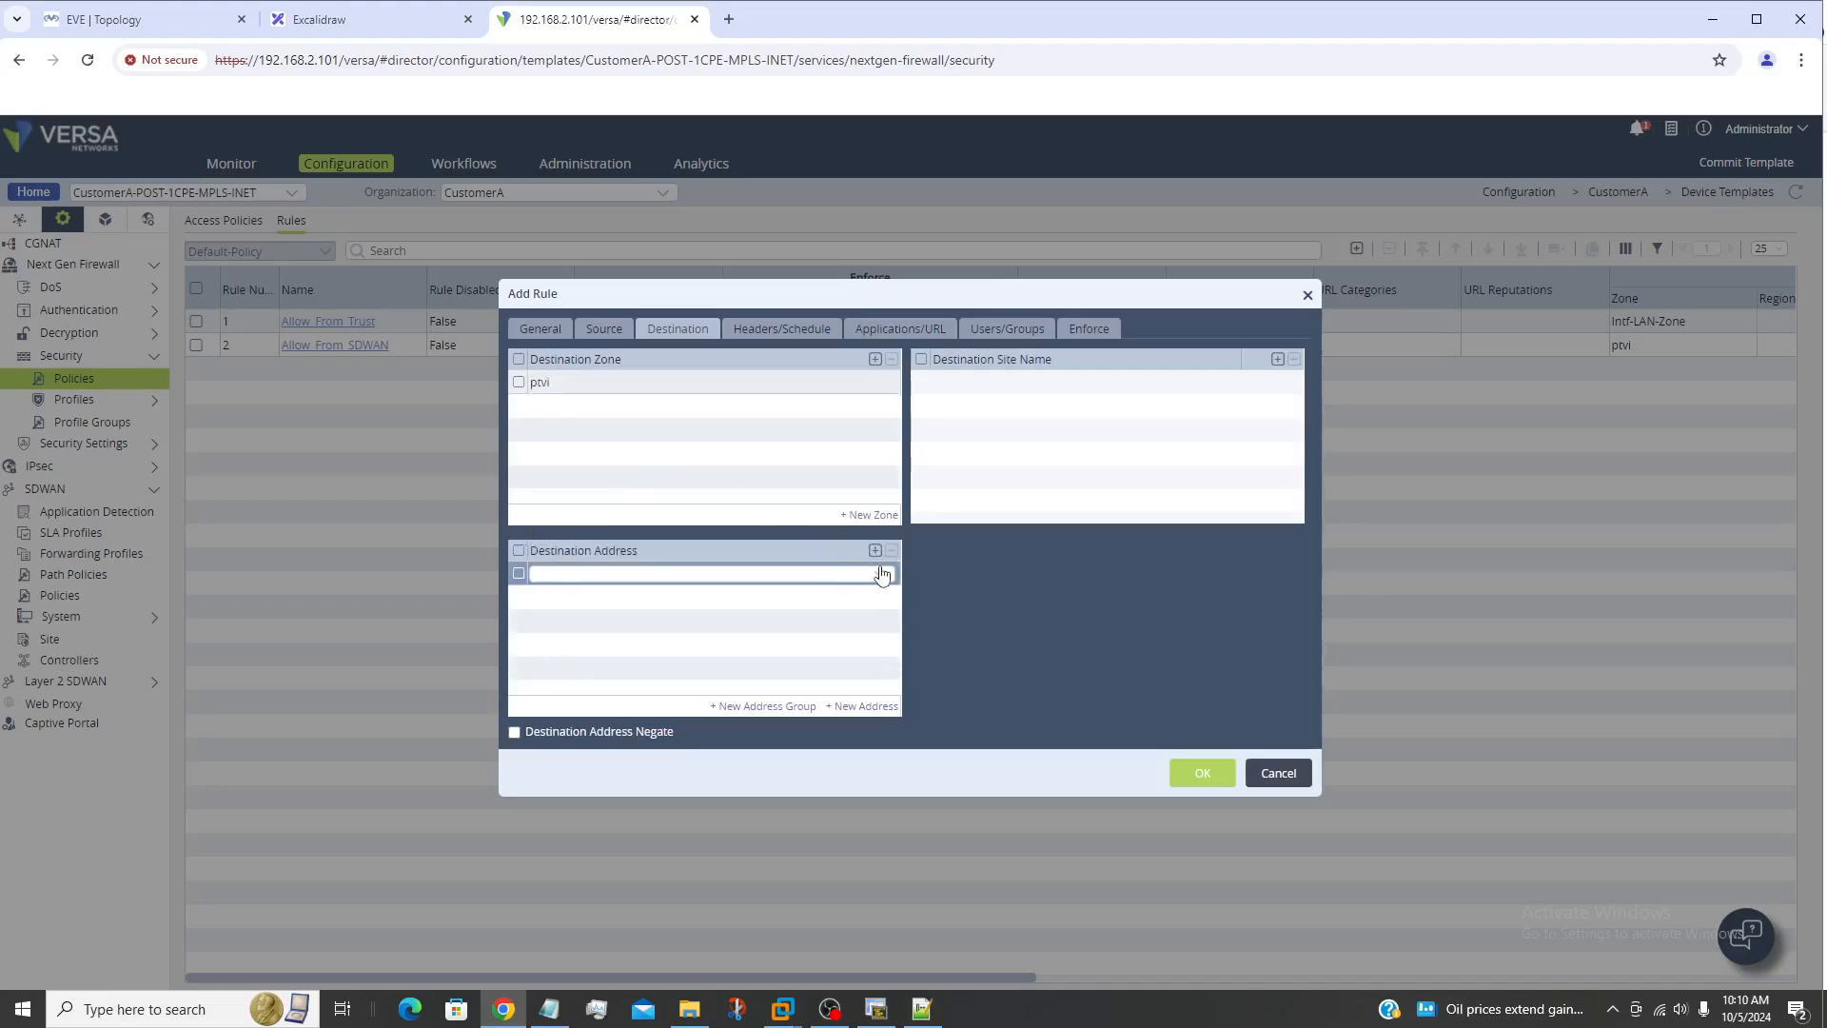
click(879, 574)
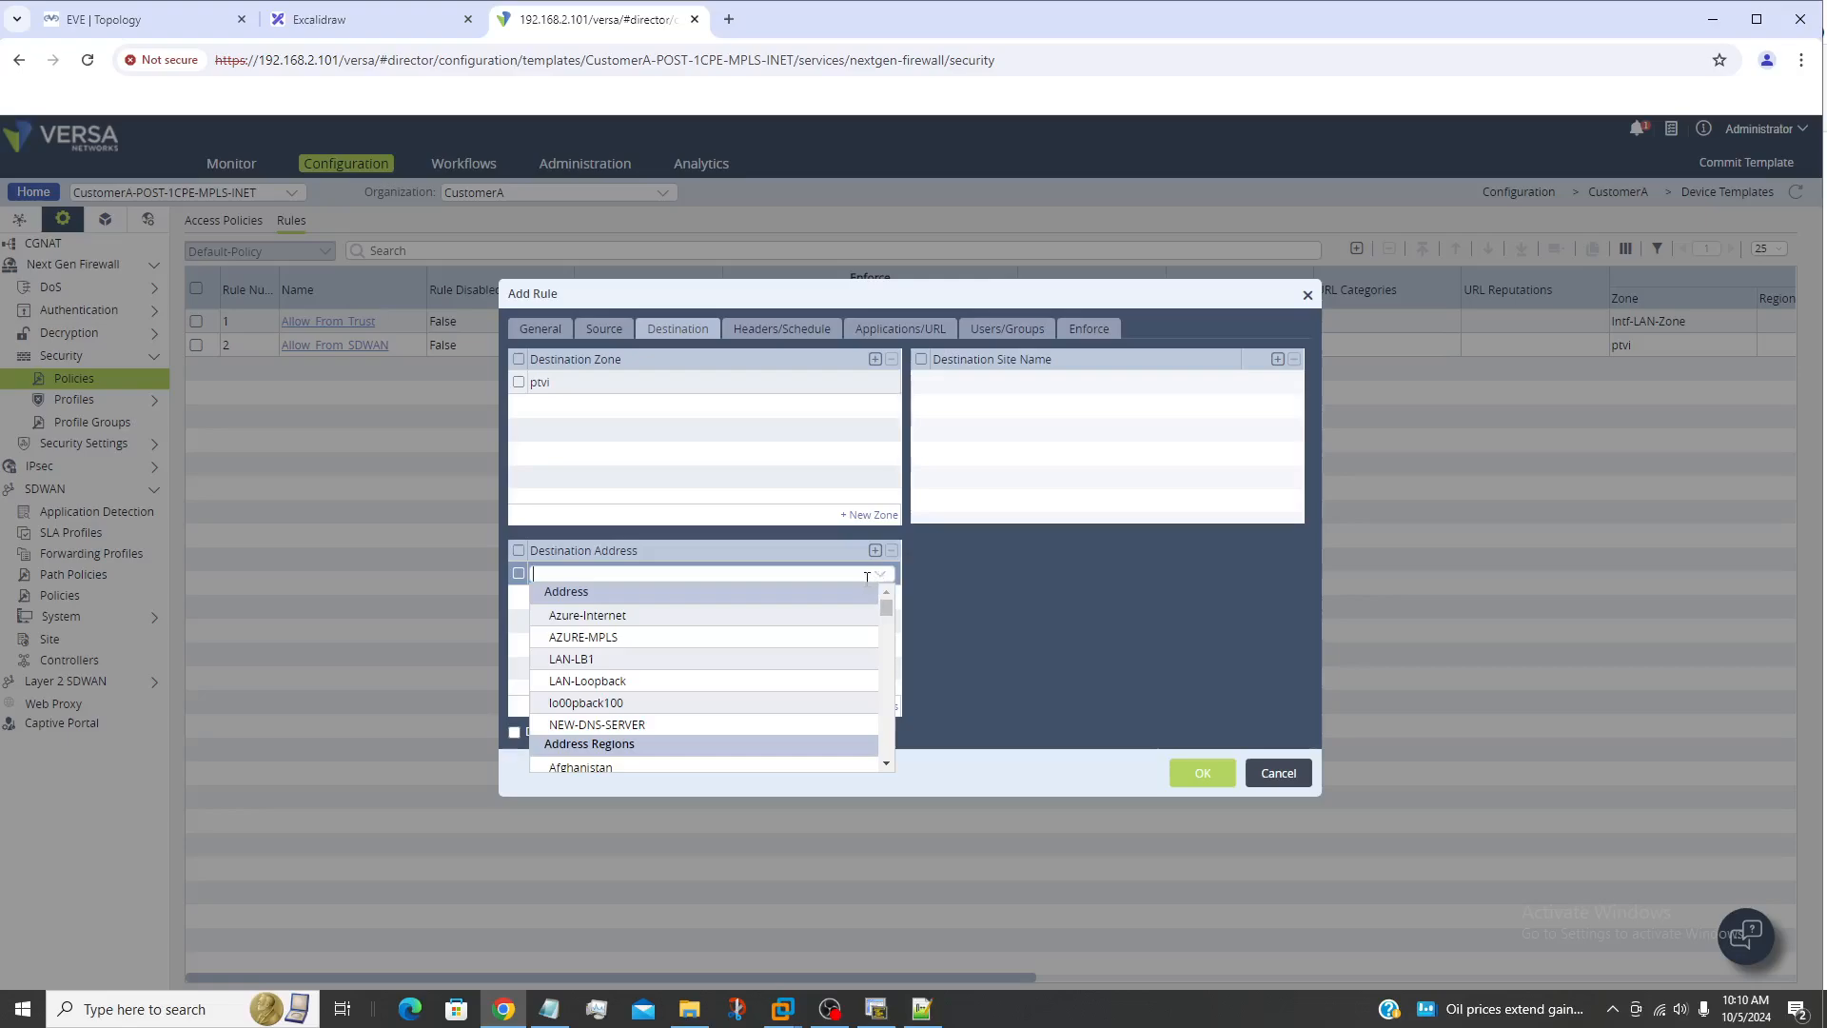
click(605, 638)
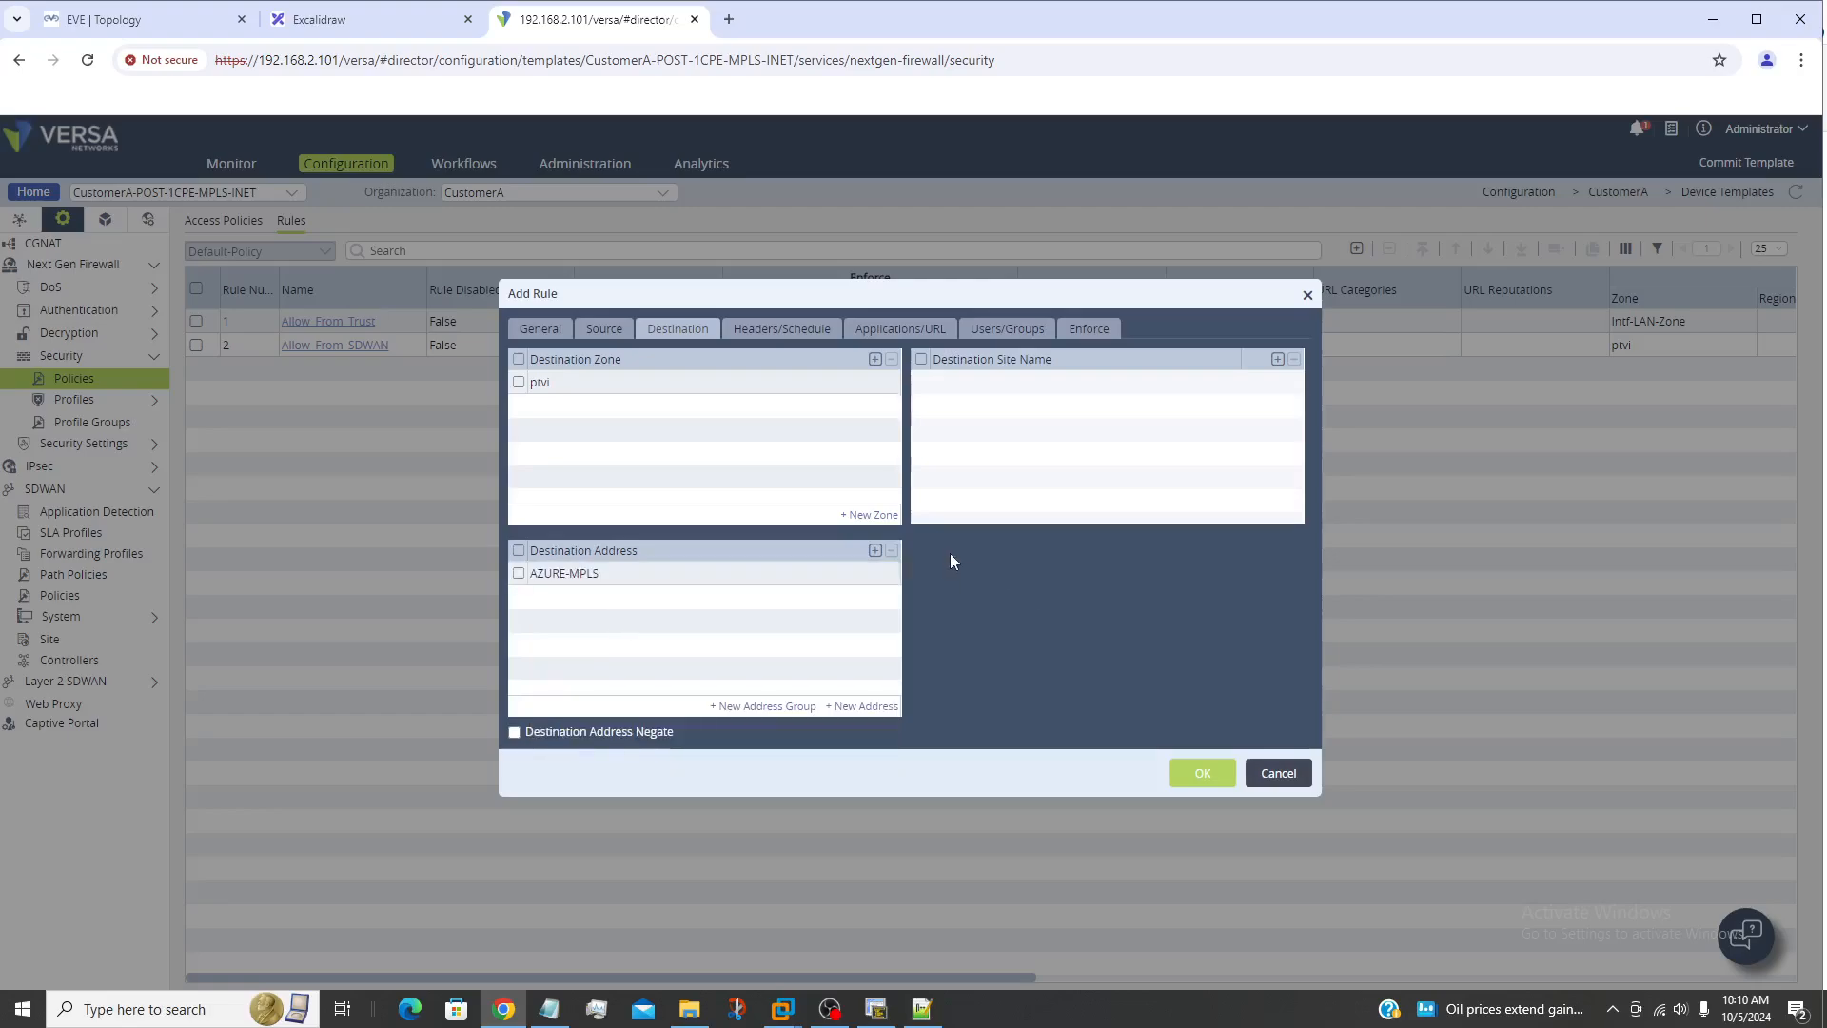
Set the rule's enforcement action to Deny and save the rule
click(1093, 332)
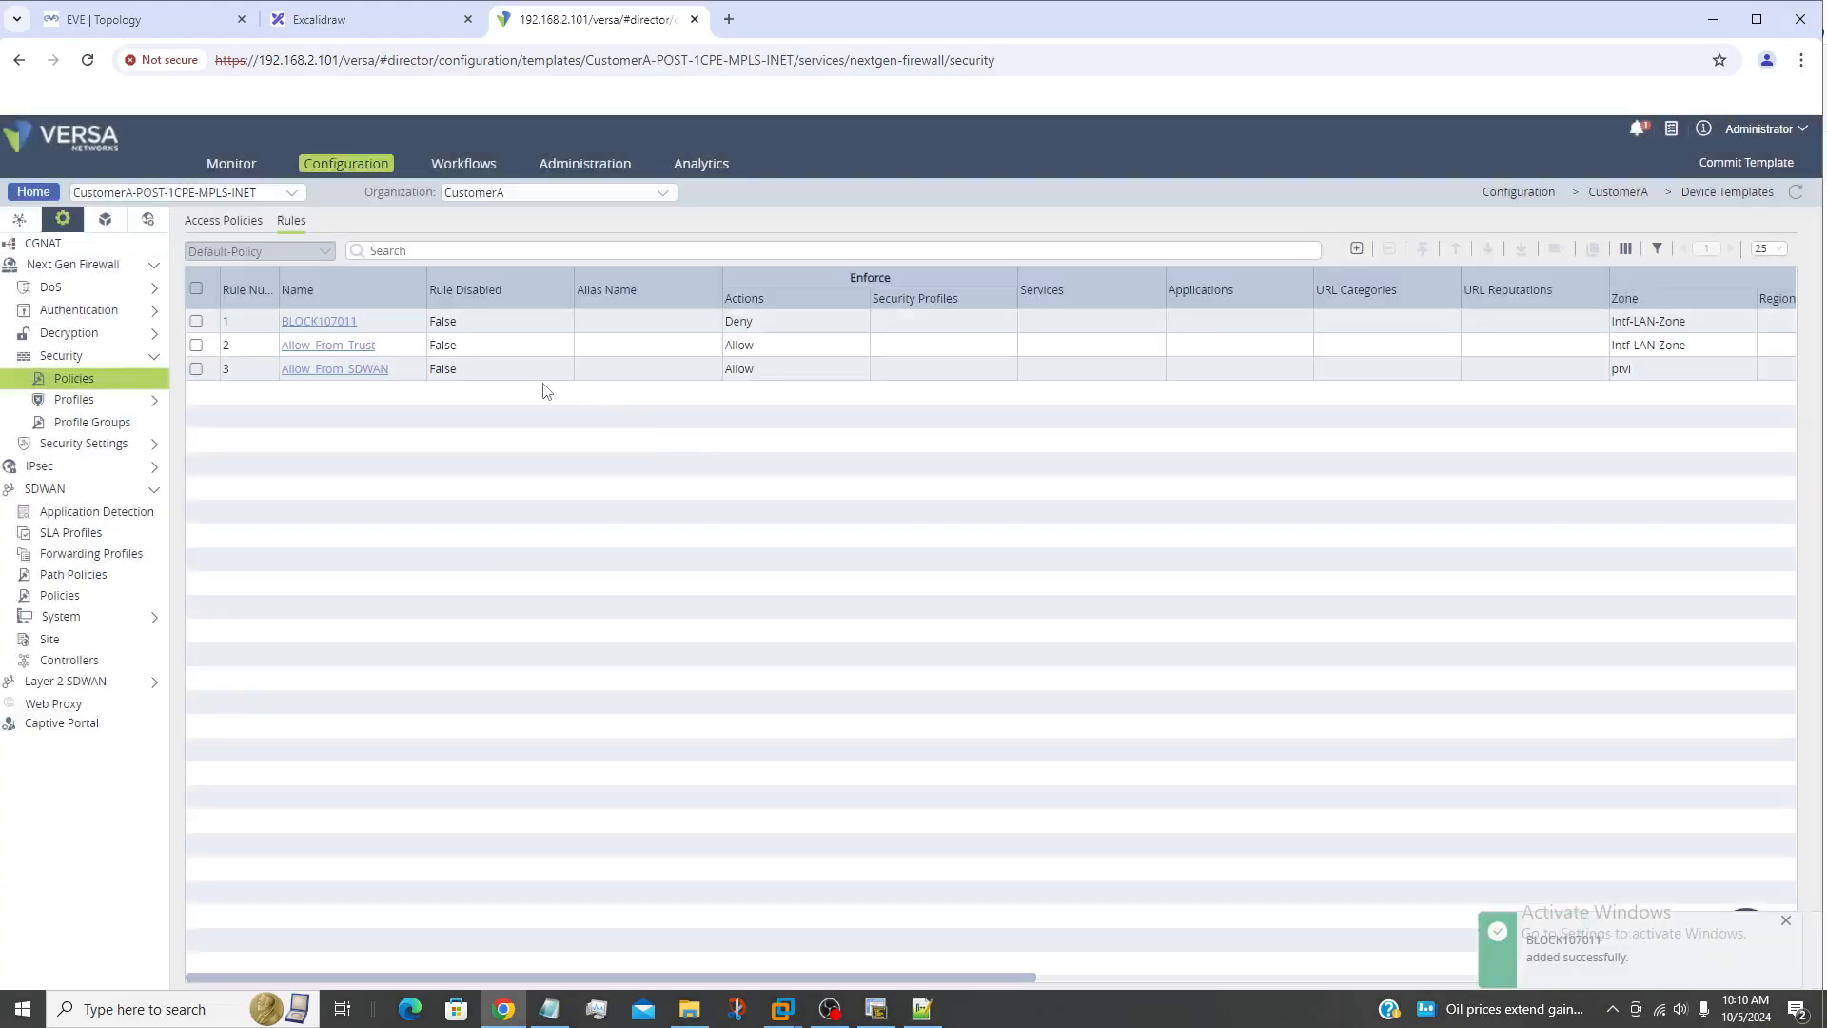
Review the source and destination settings of rule BLOCK107011, and close the rule without changes
click(324, 322)
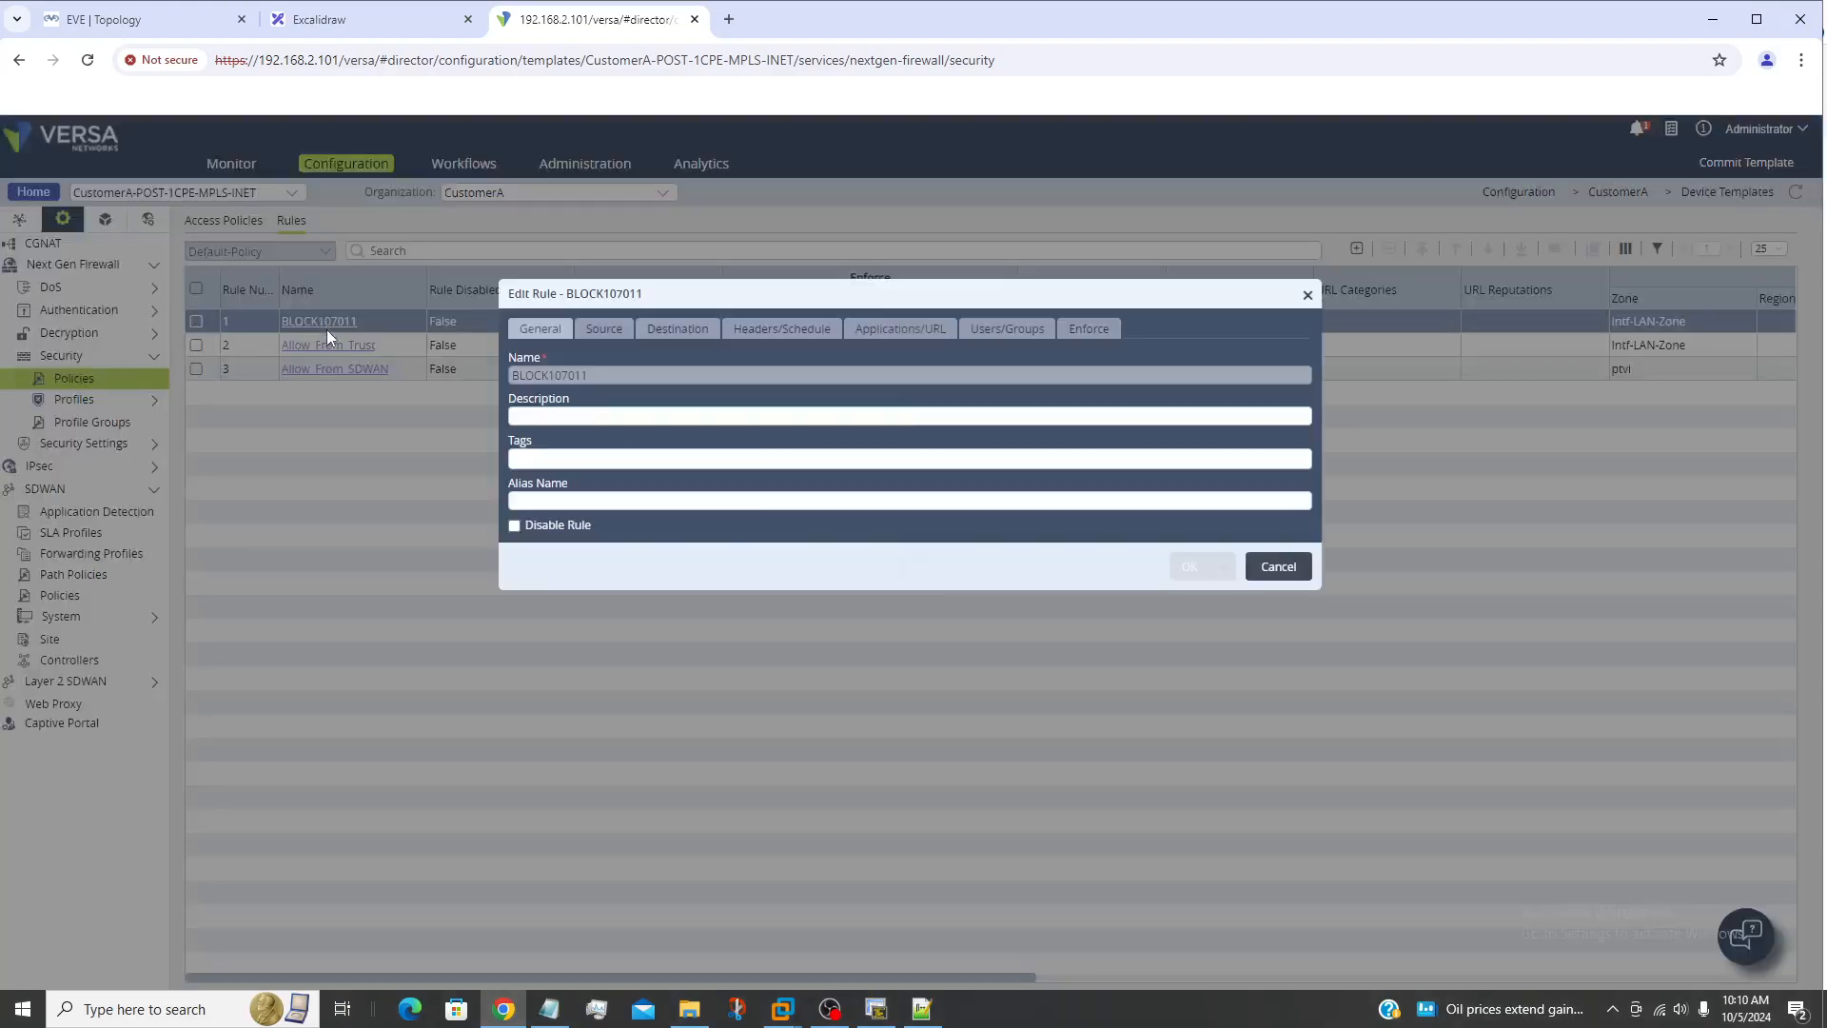
click(625, 338)
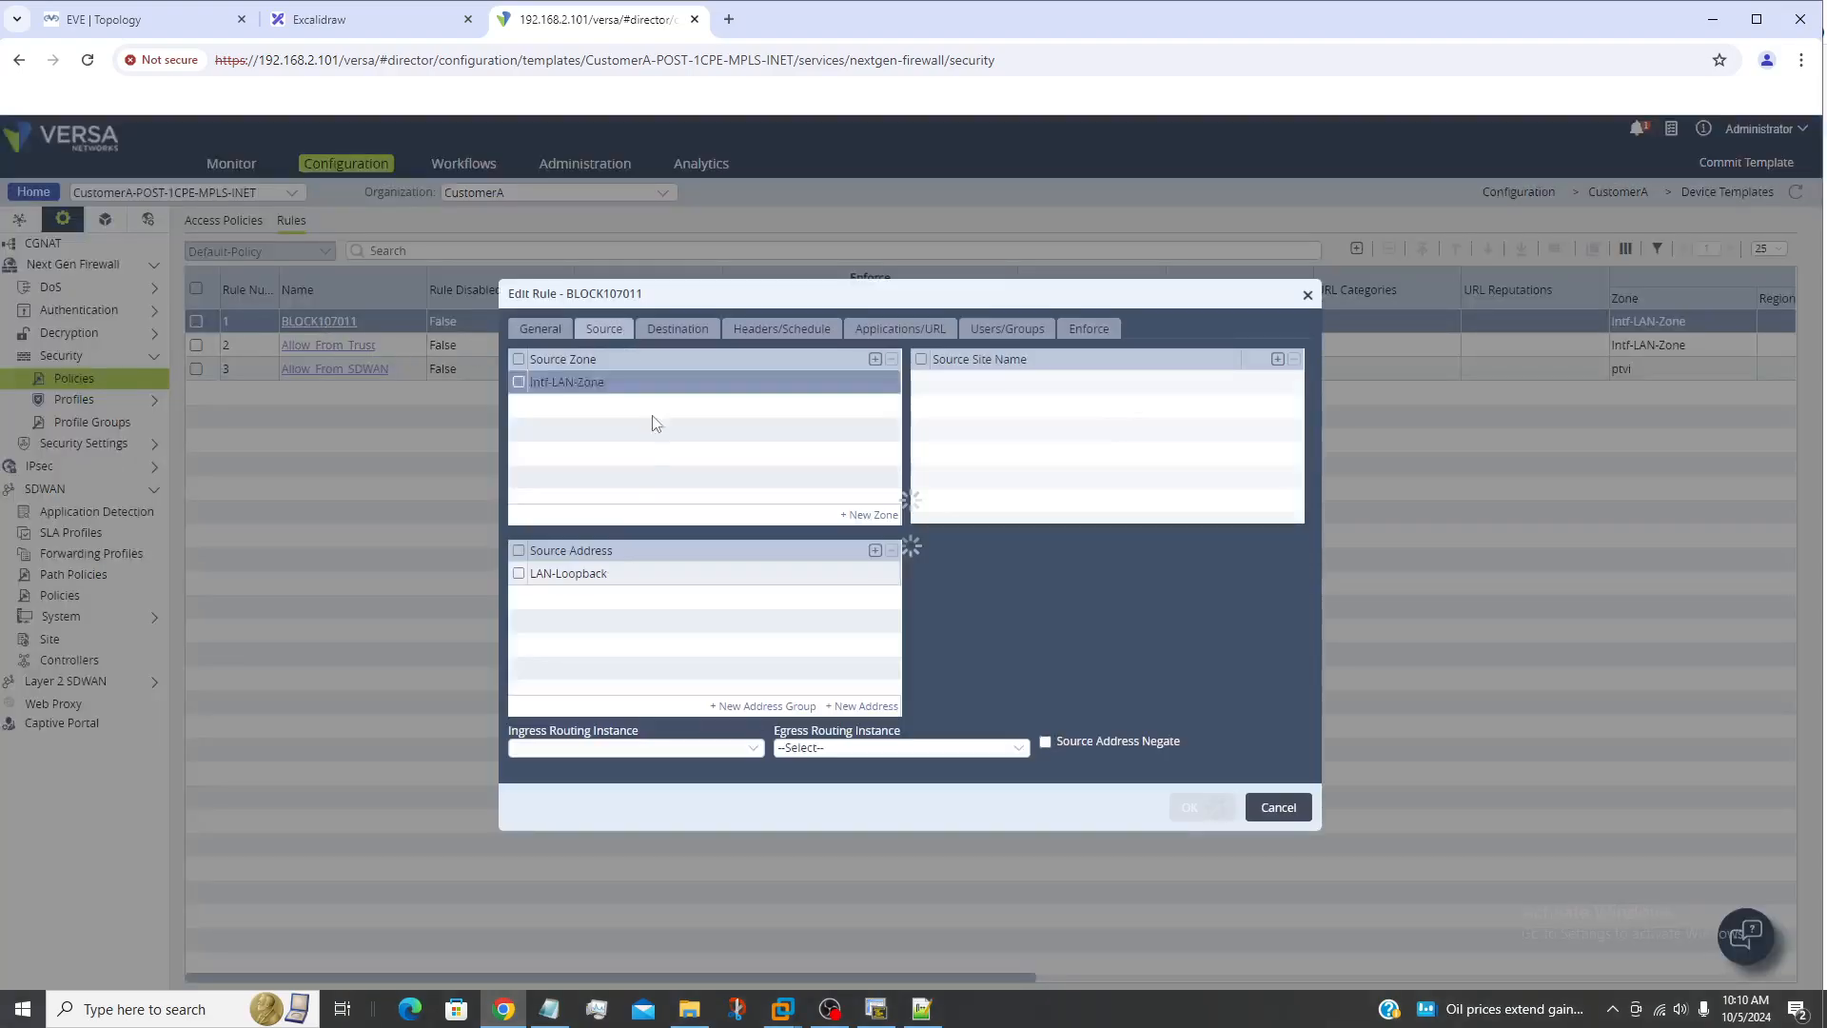
click(704, 330)
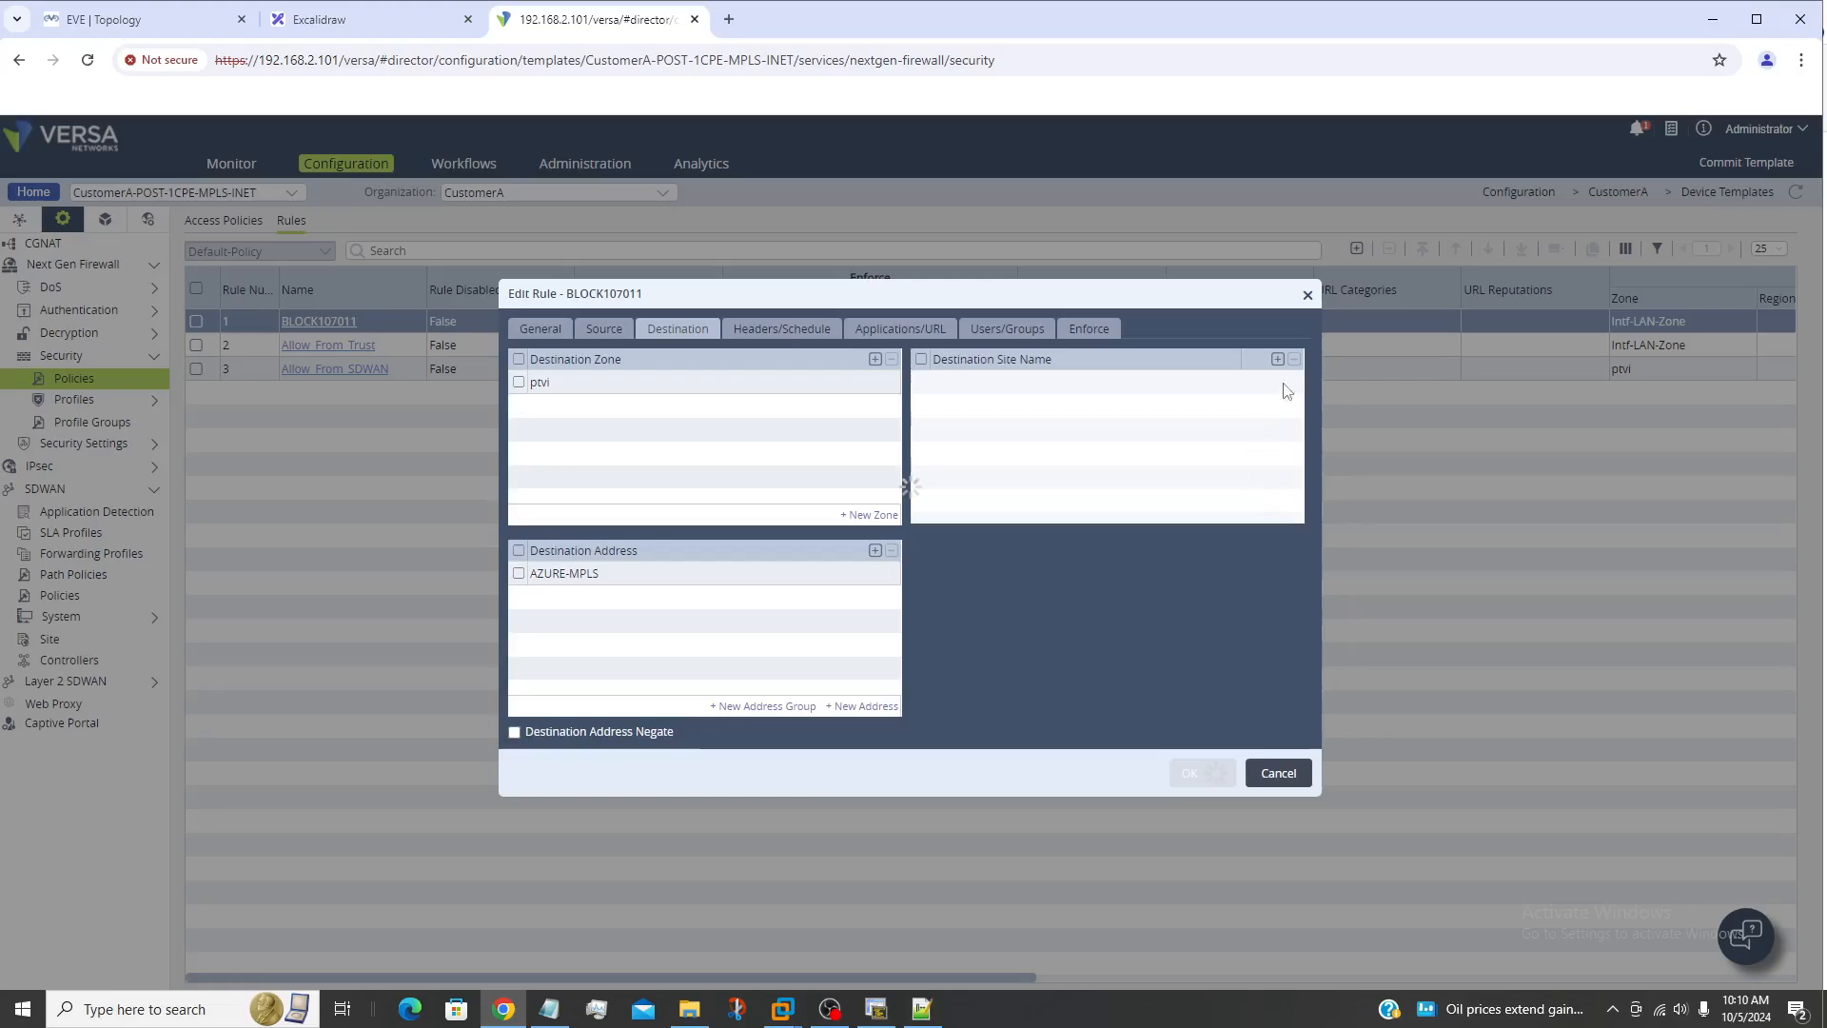
click(1308, 299)
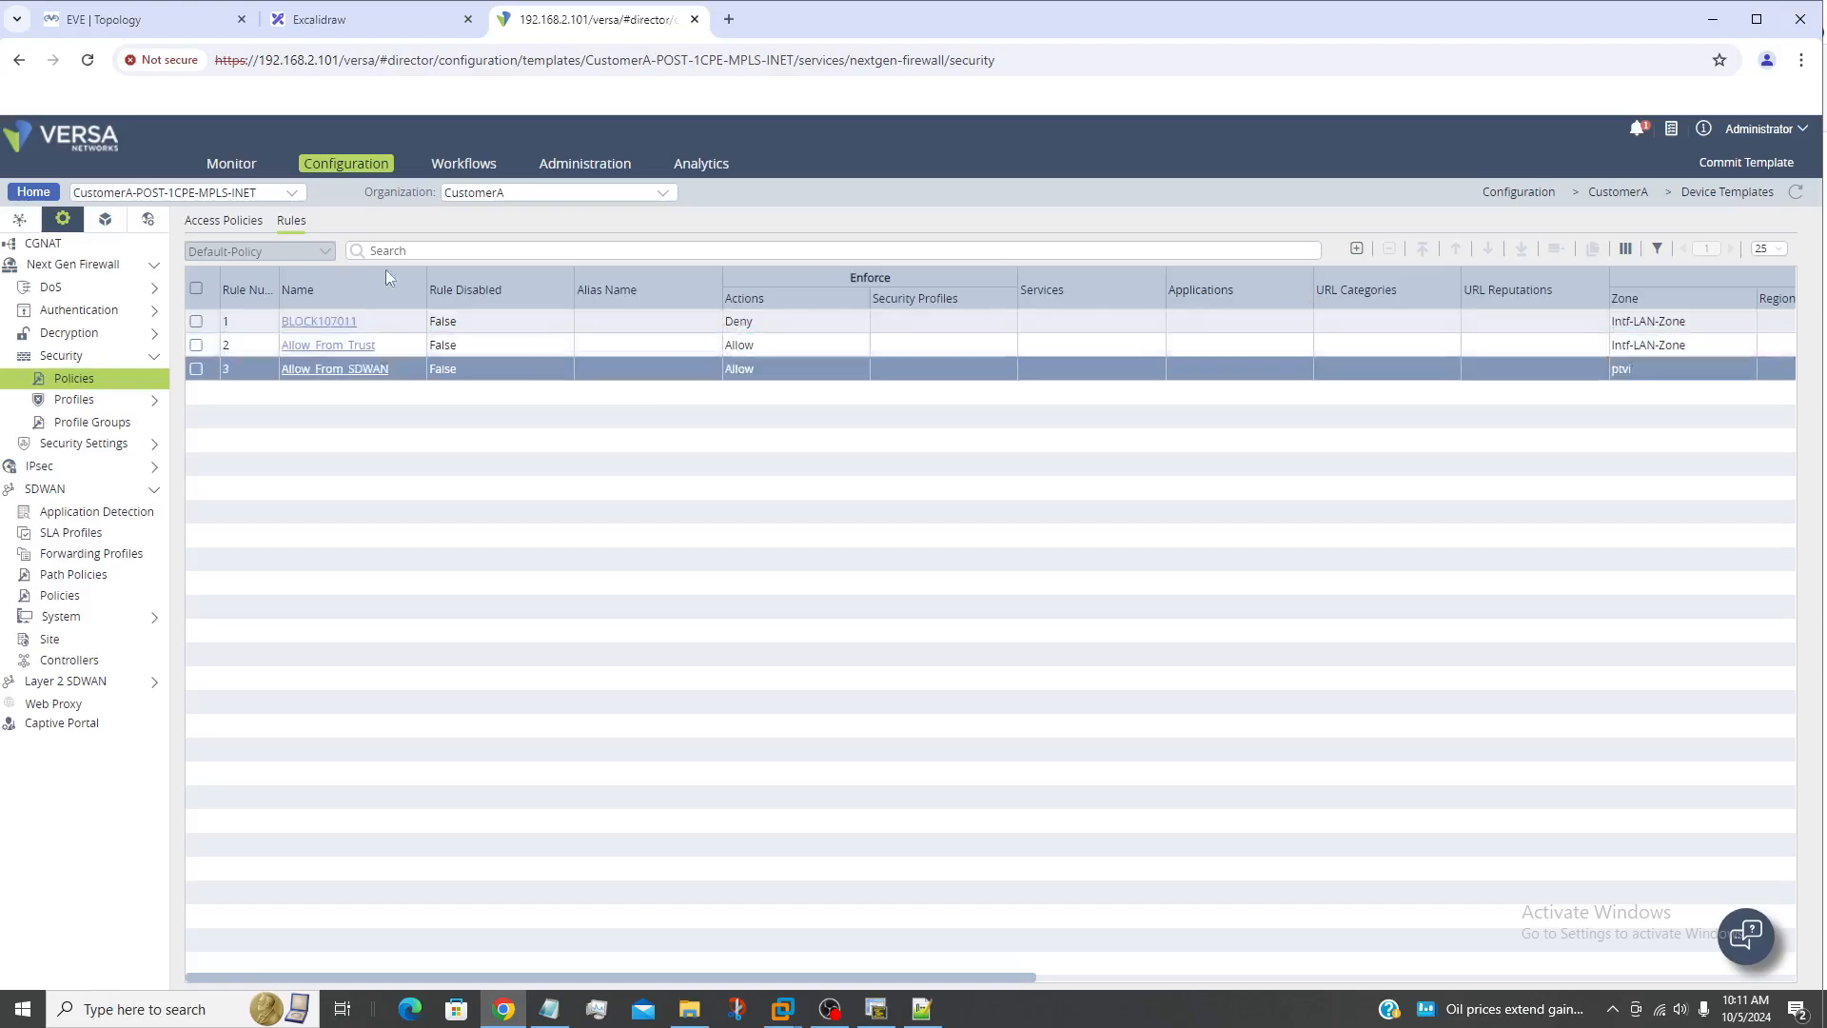
Check the IP values of the LAN-Loopback and AZURE-MPLS address objects in the template
click(105, 219)
click(79, 285)
click(79, 266)
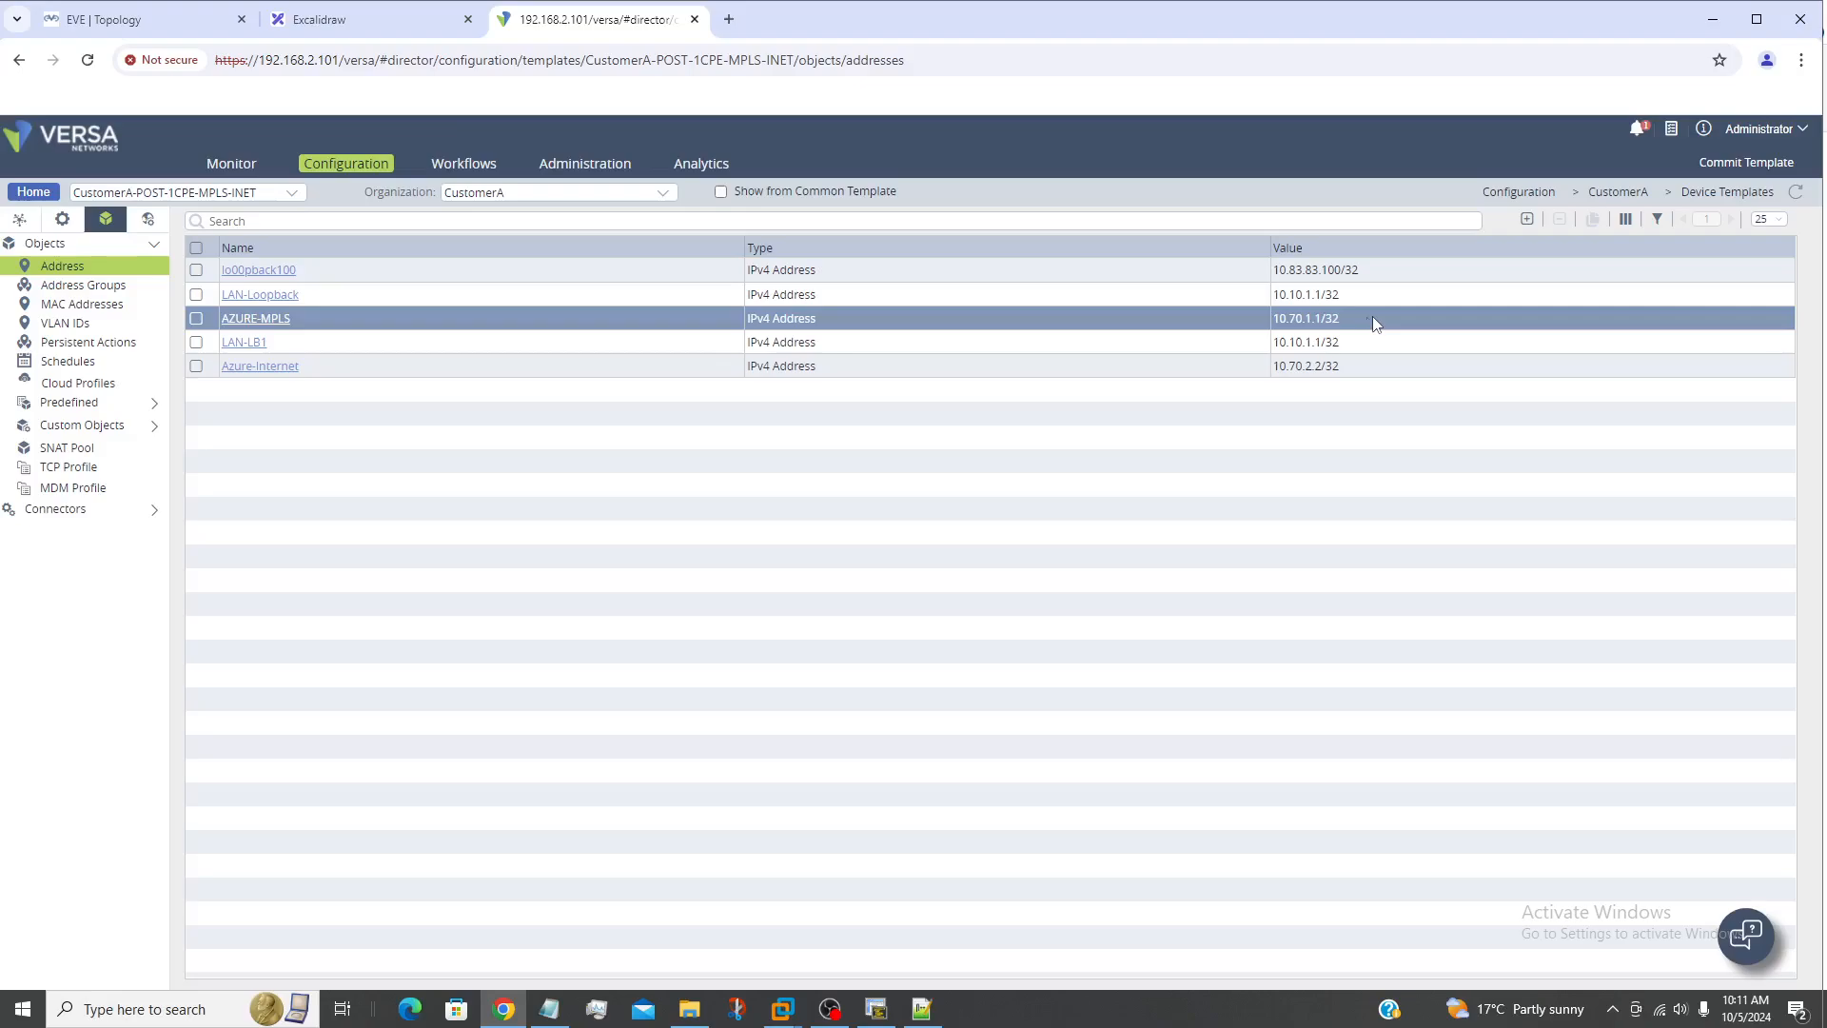
drag(1329, 310, 222, 302)
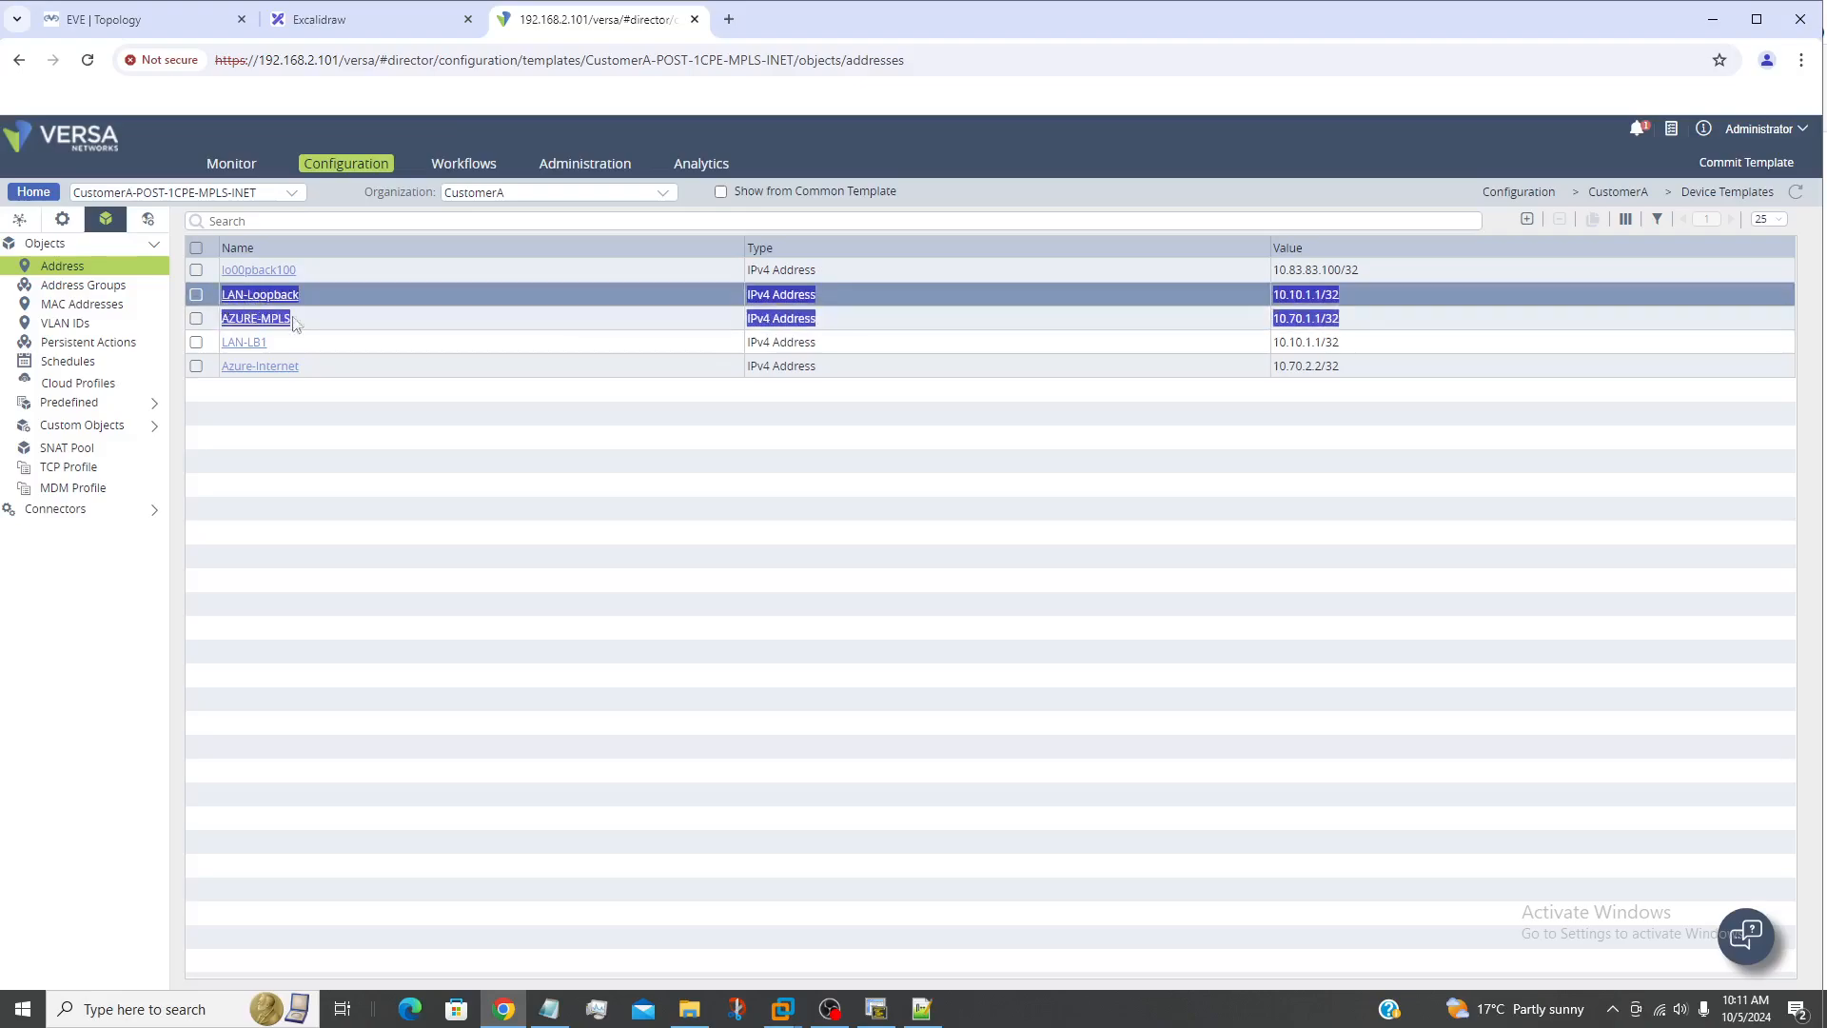
Return to the security policy rules, review BLOCK107011's source, destination, header and enforcement settings, and save the rule
click(54, 222)
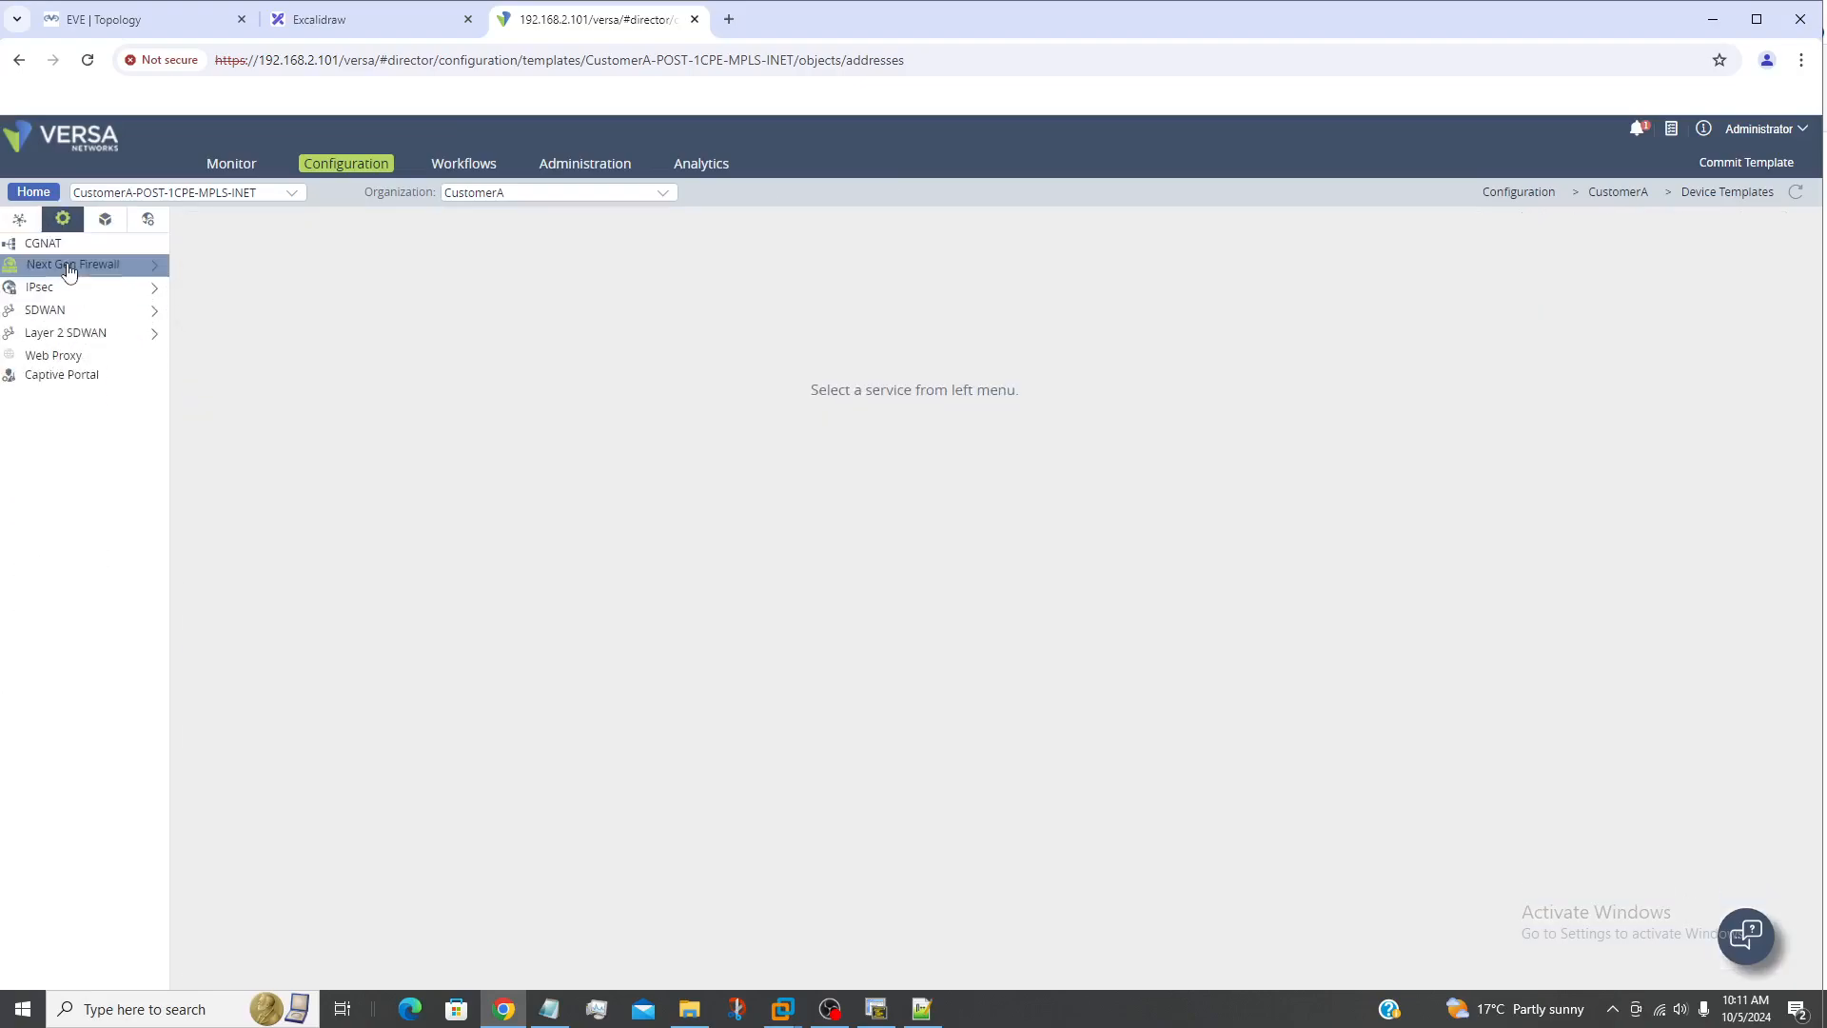
click(70, 266)
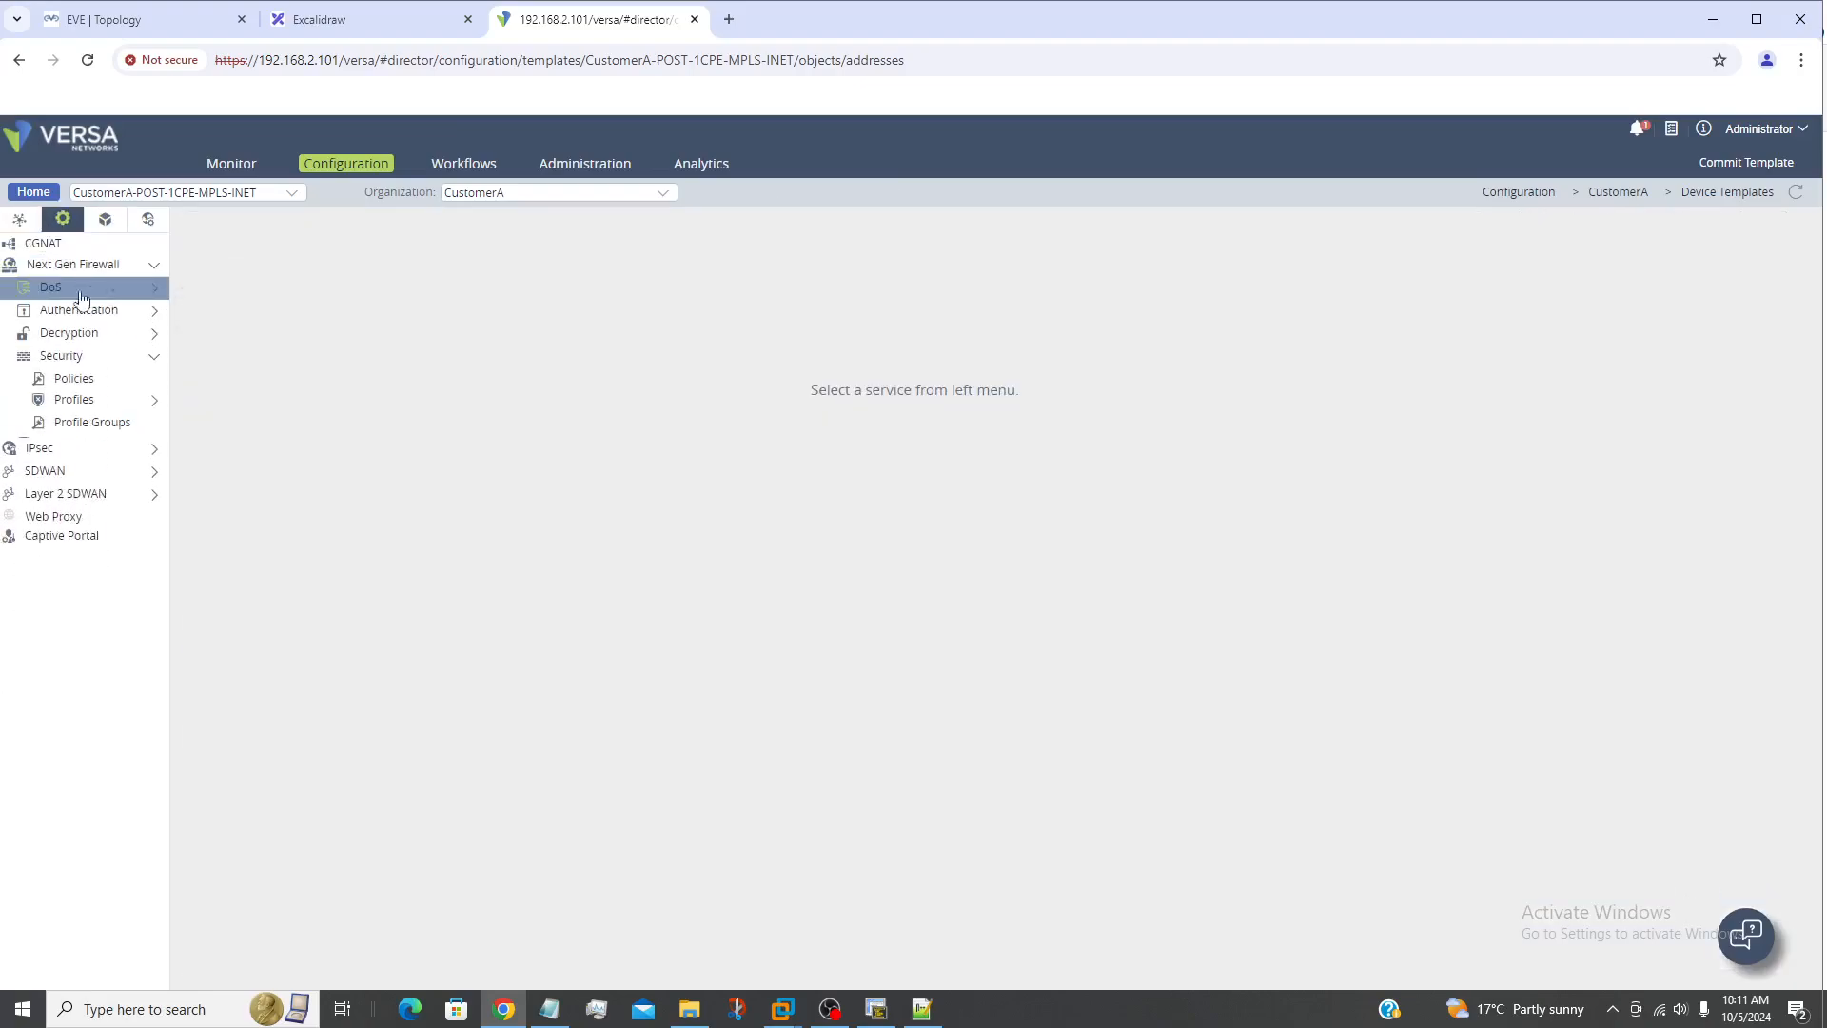
click(77, 379)
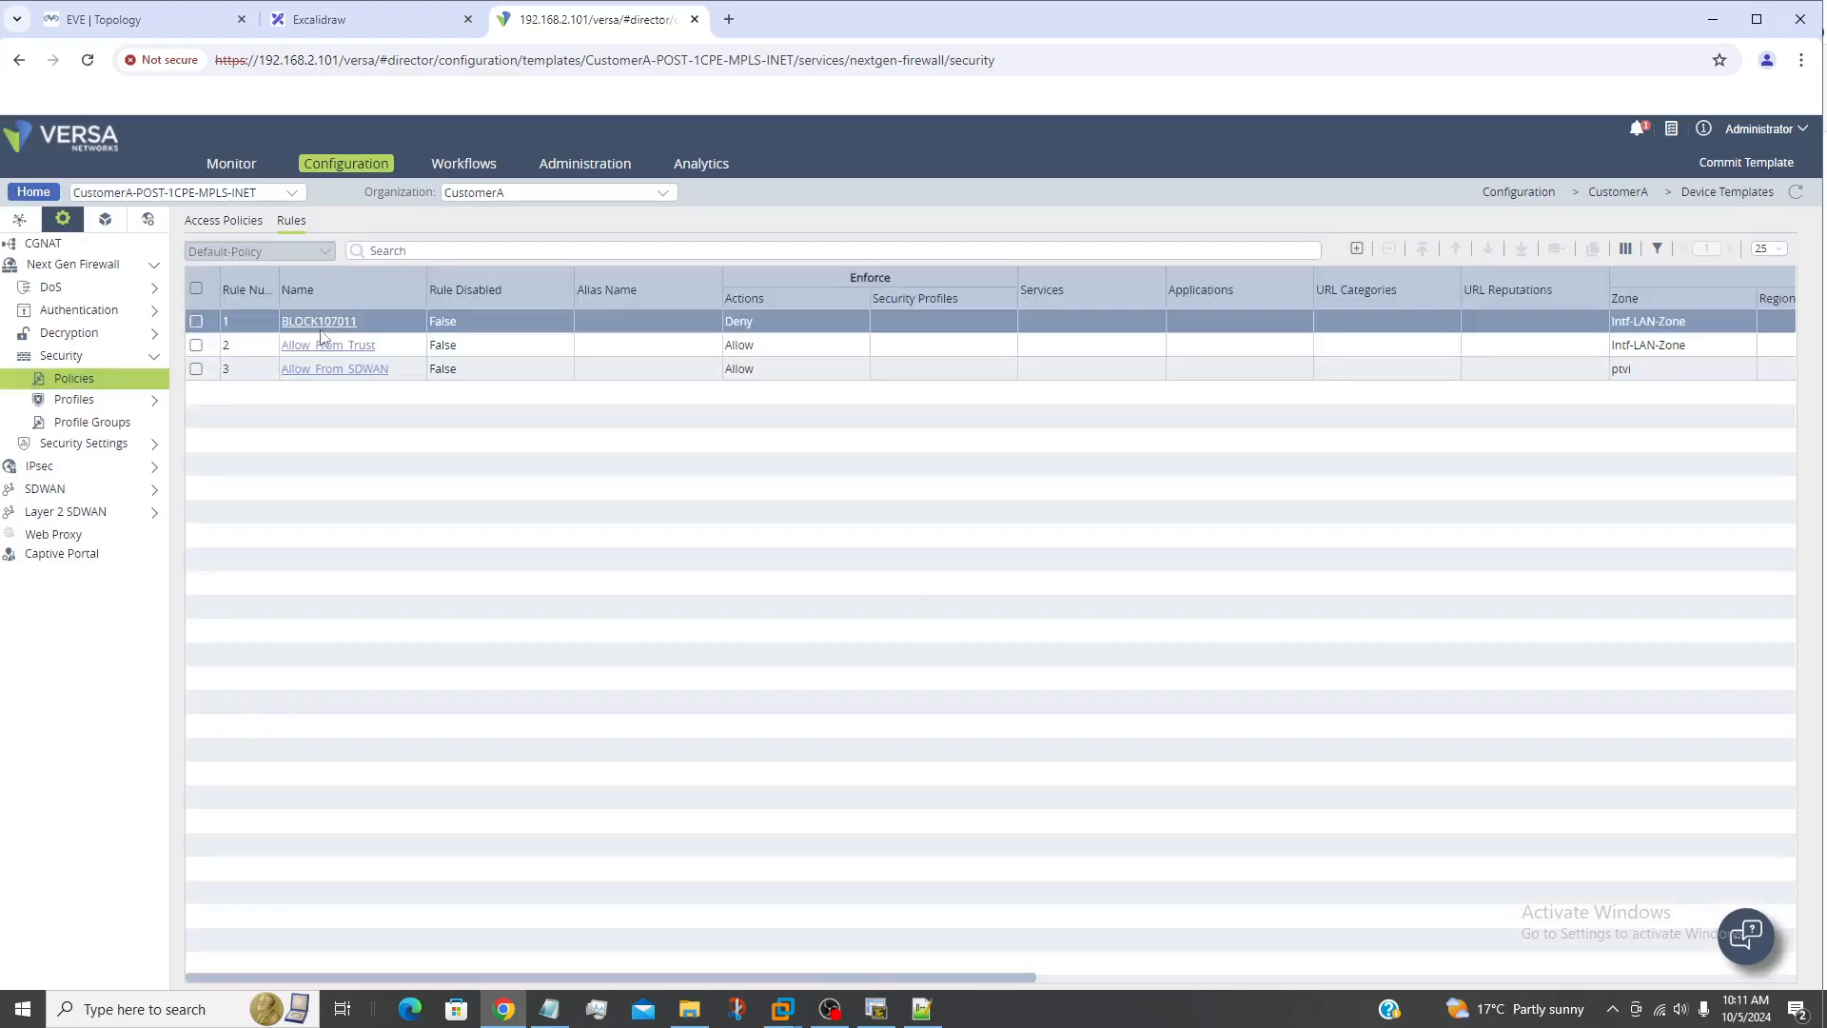
click(320, 323)
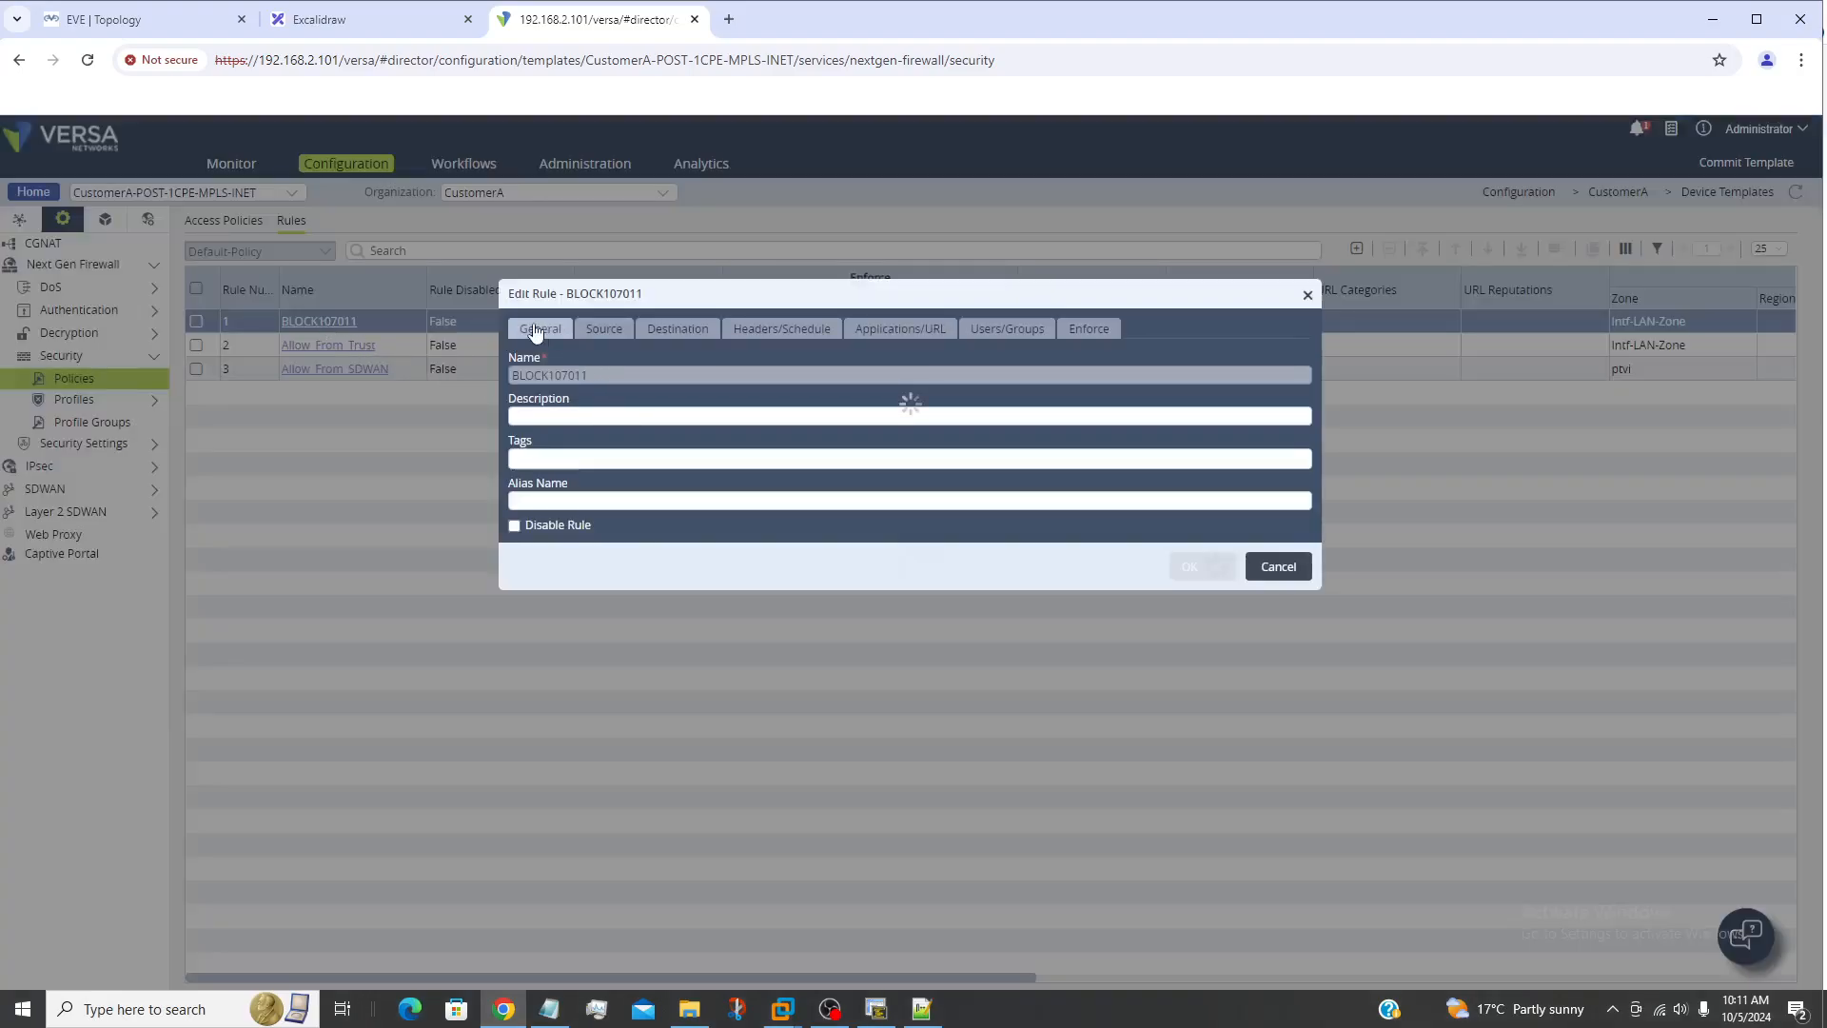
click(604, 335)
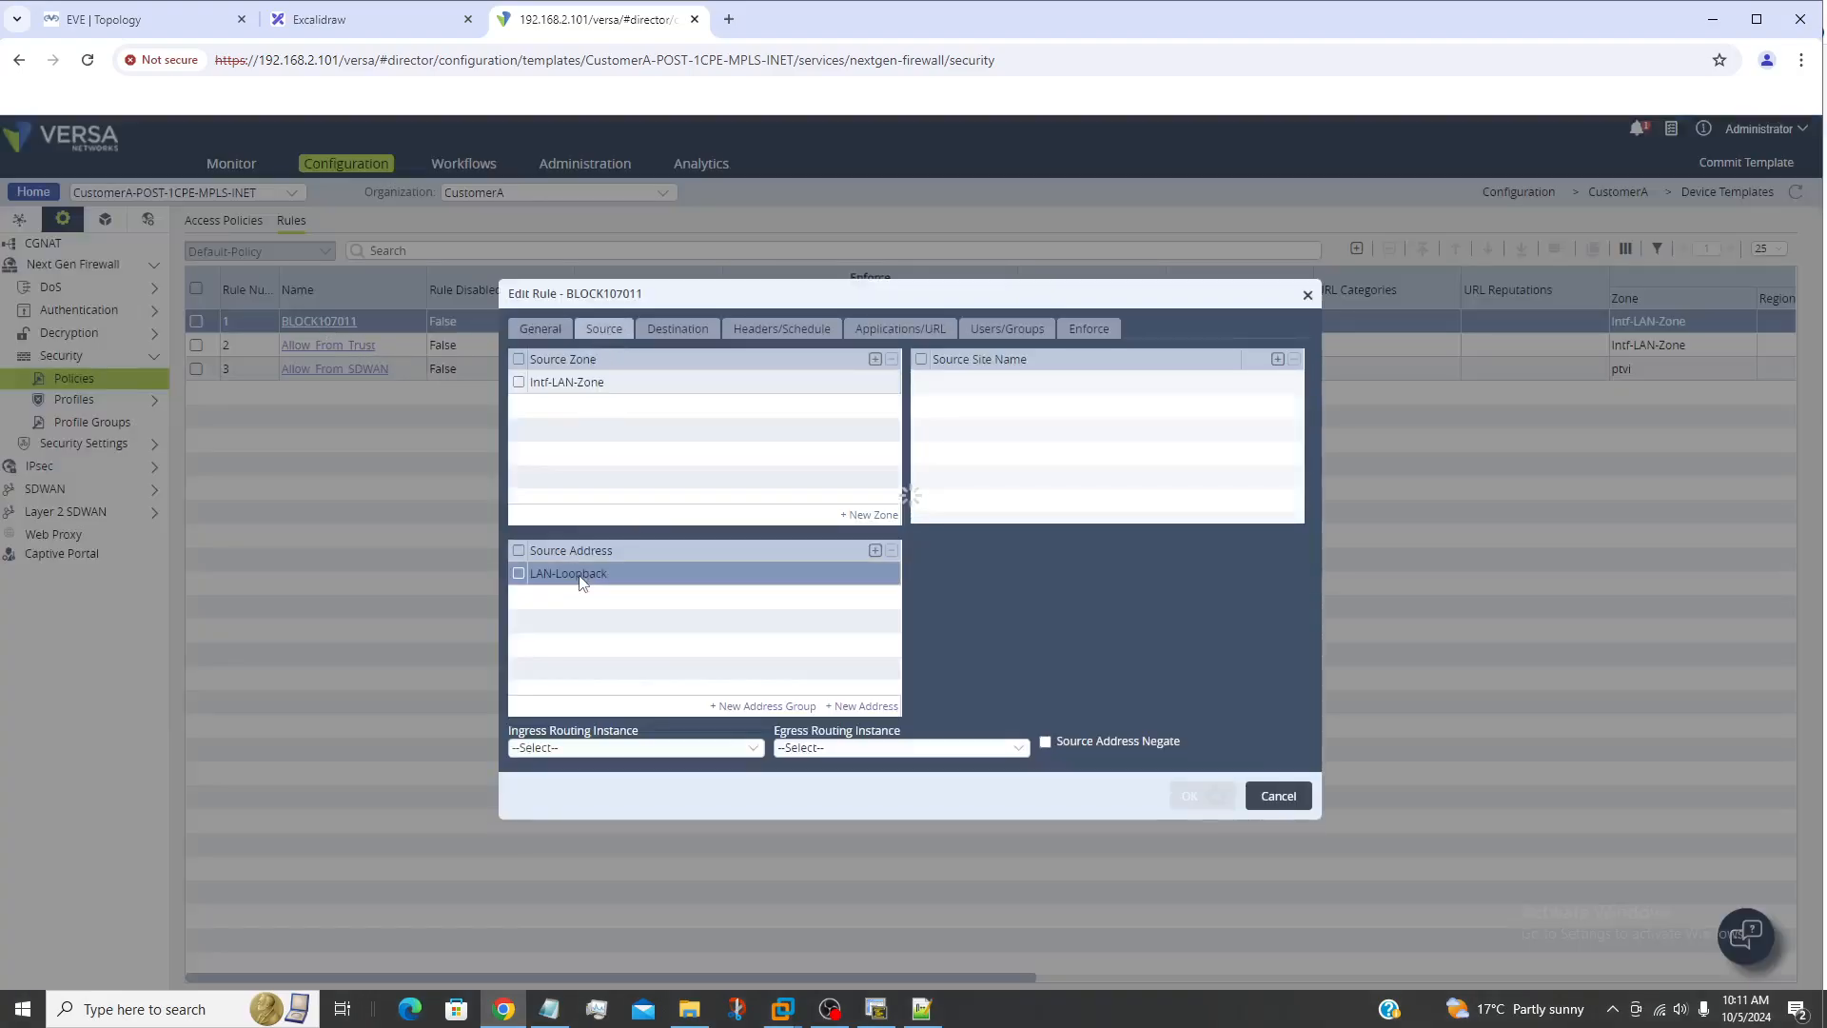
click(690, 333)
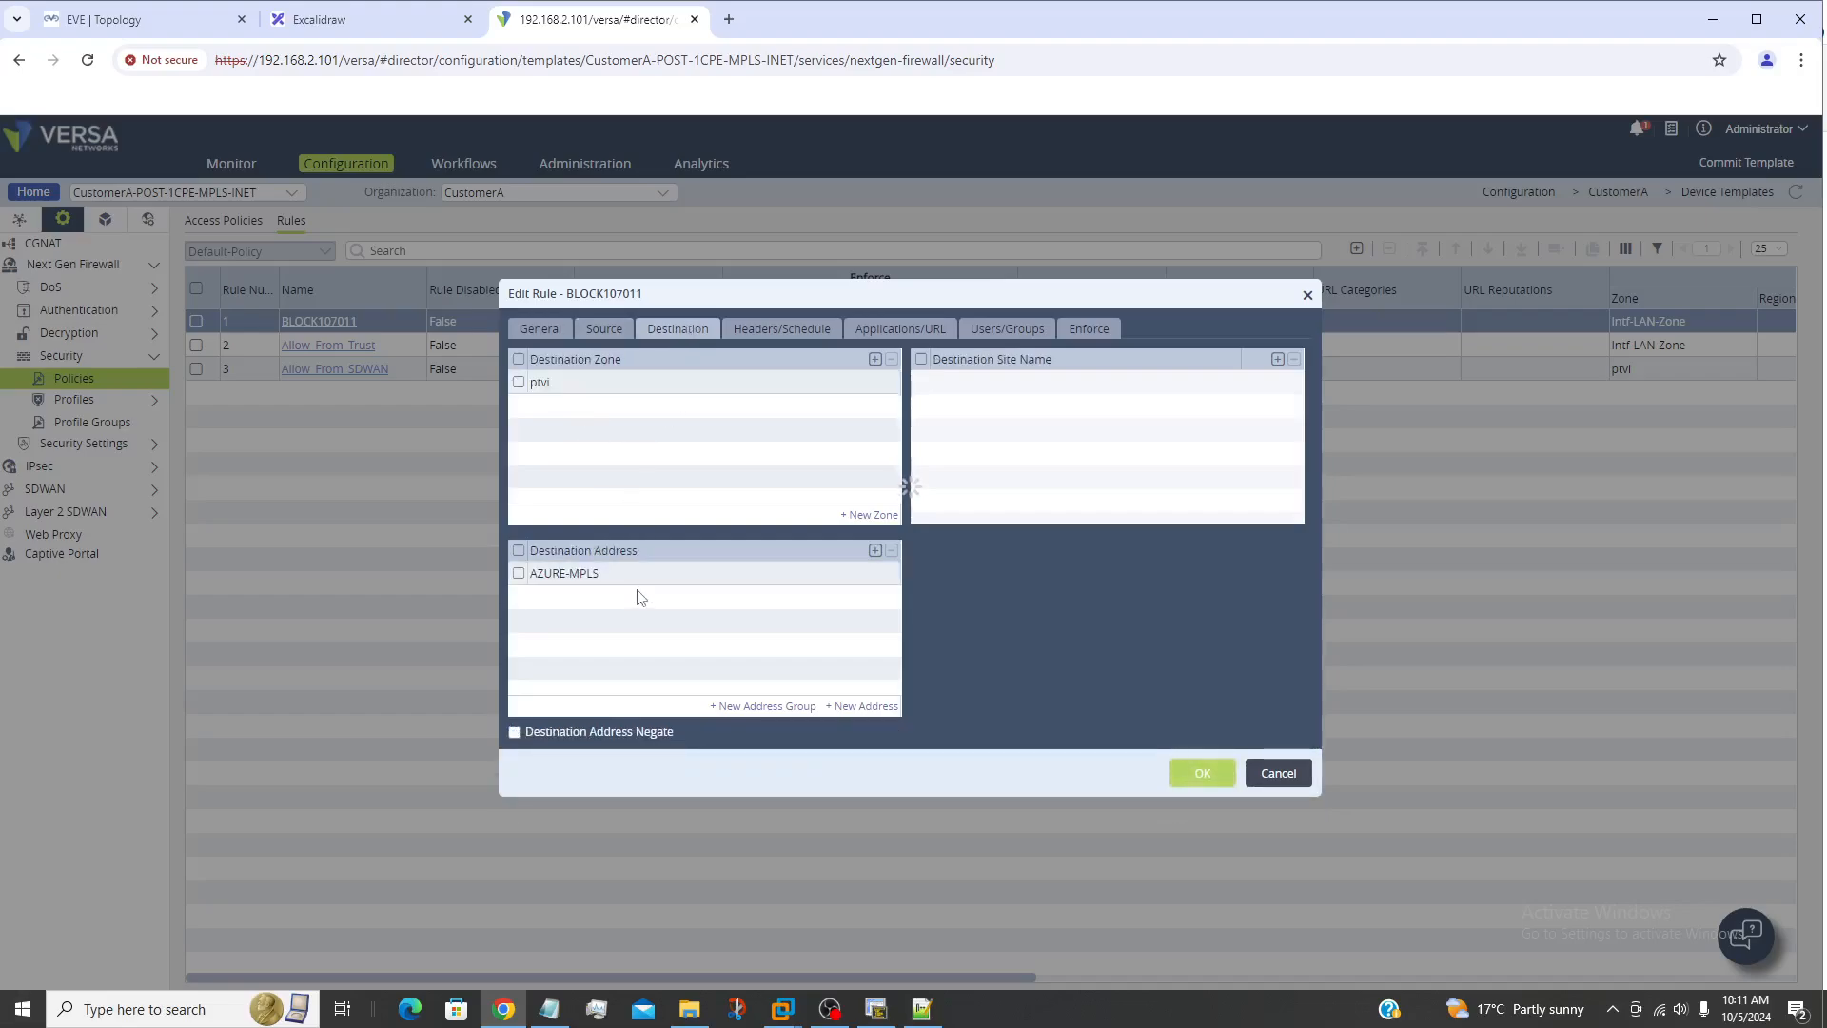
click(802, 329)
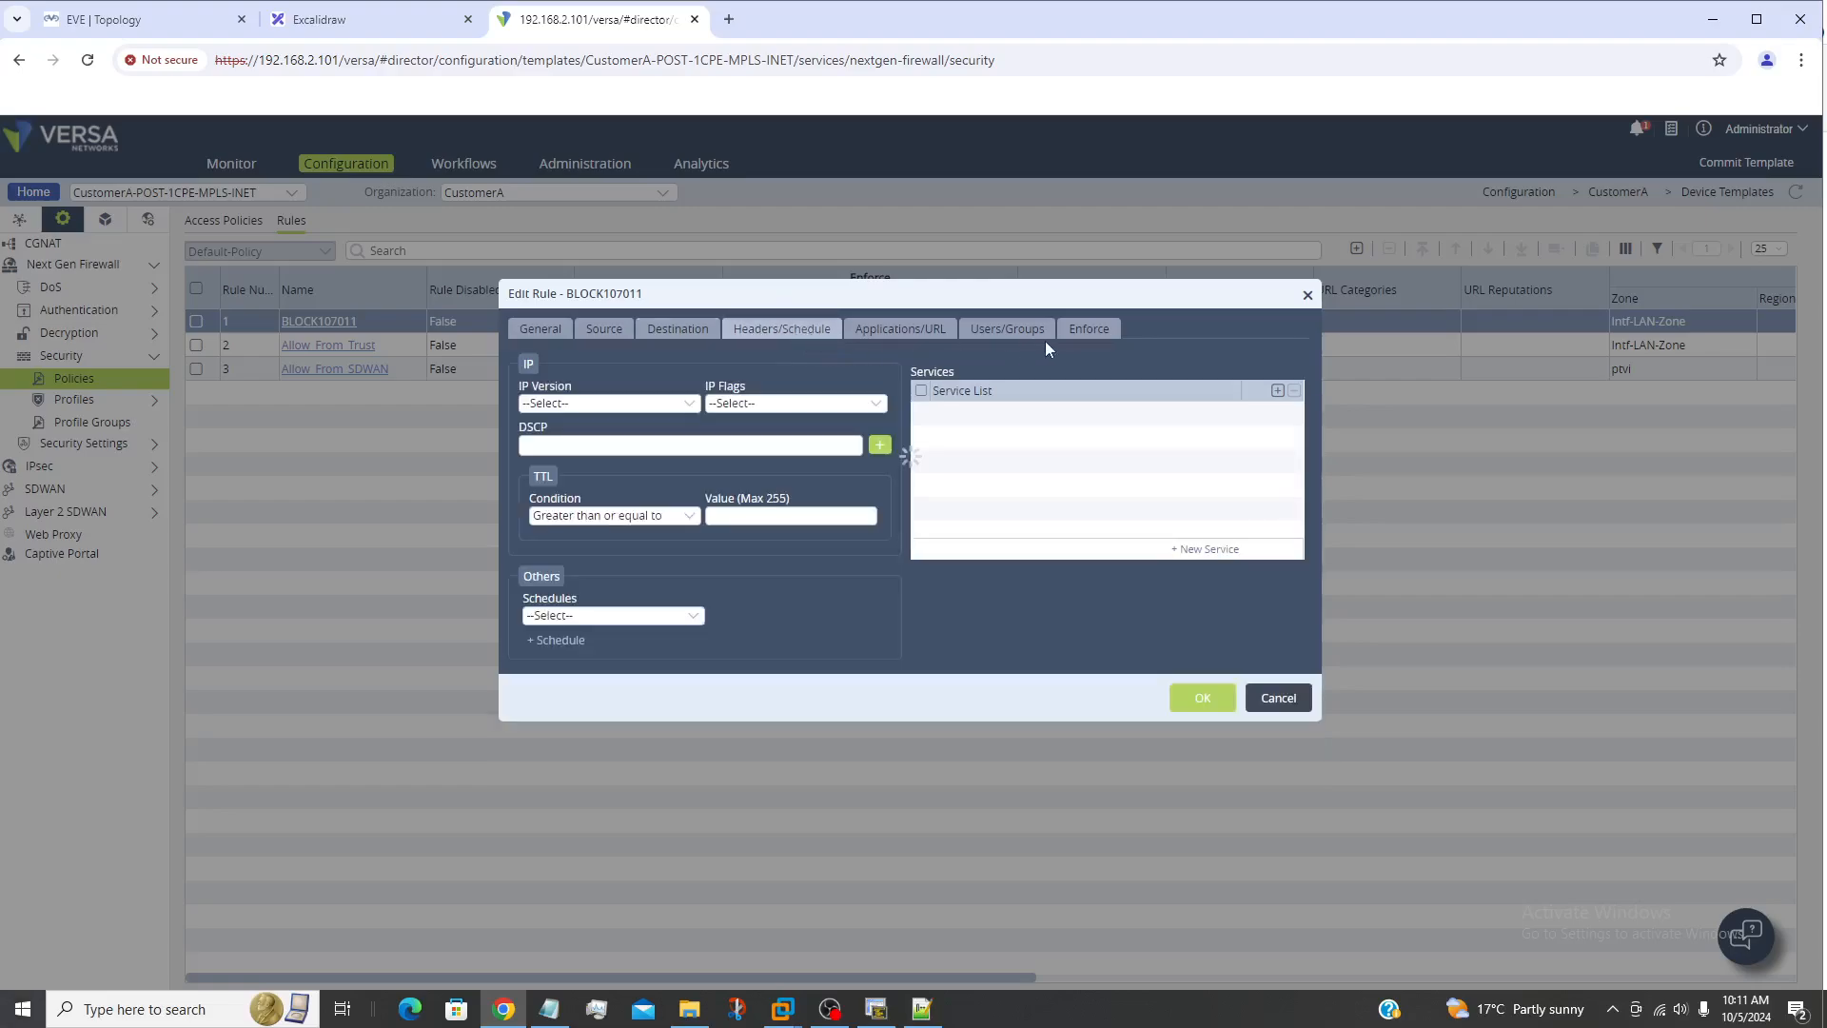
click(1088, 335)
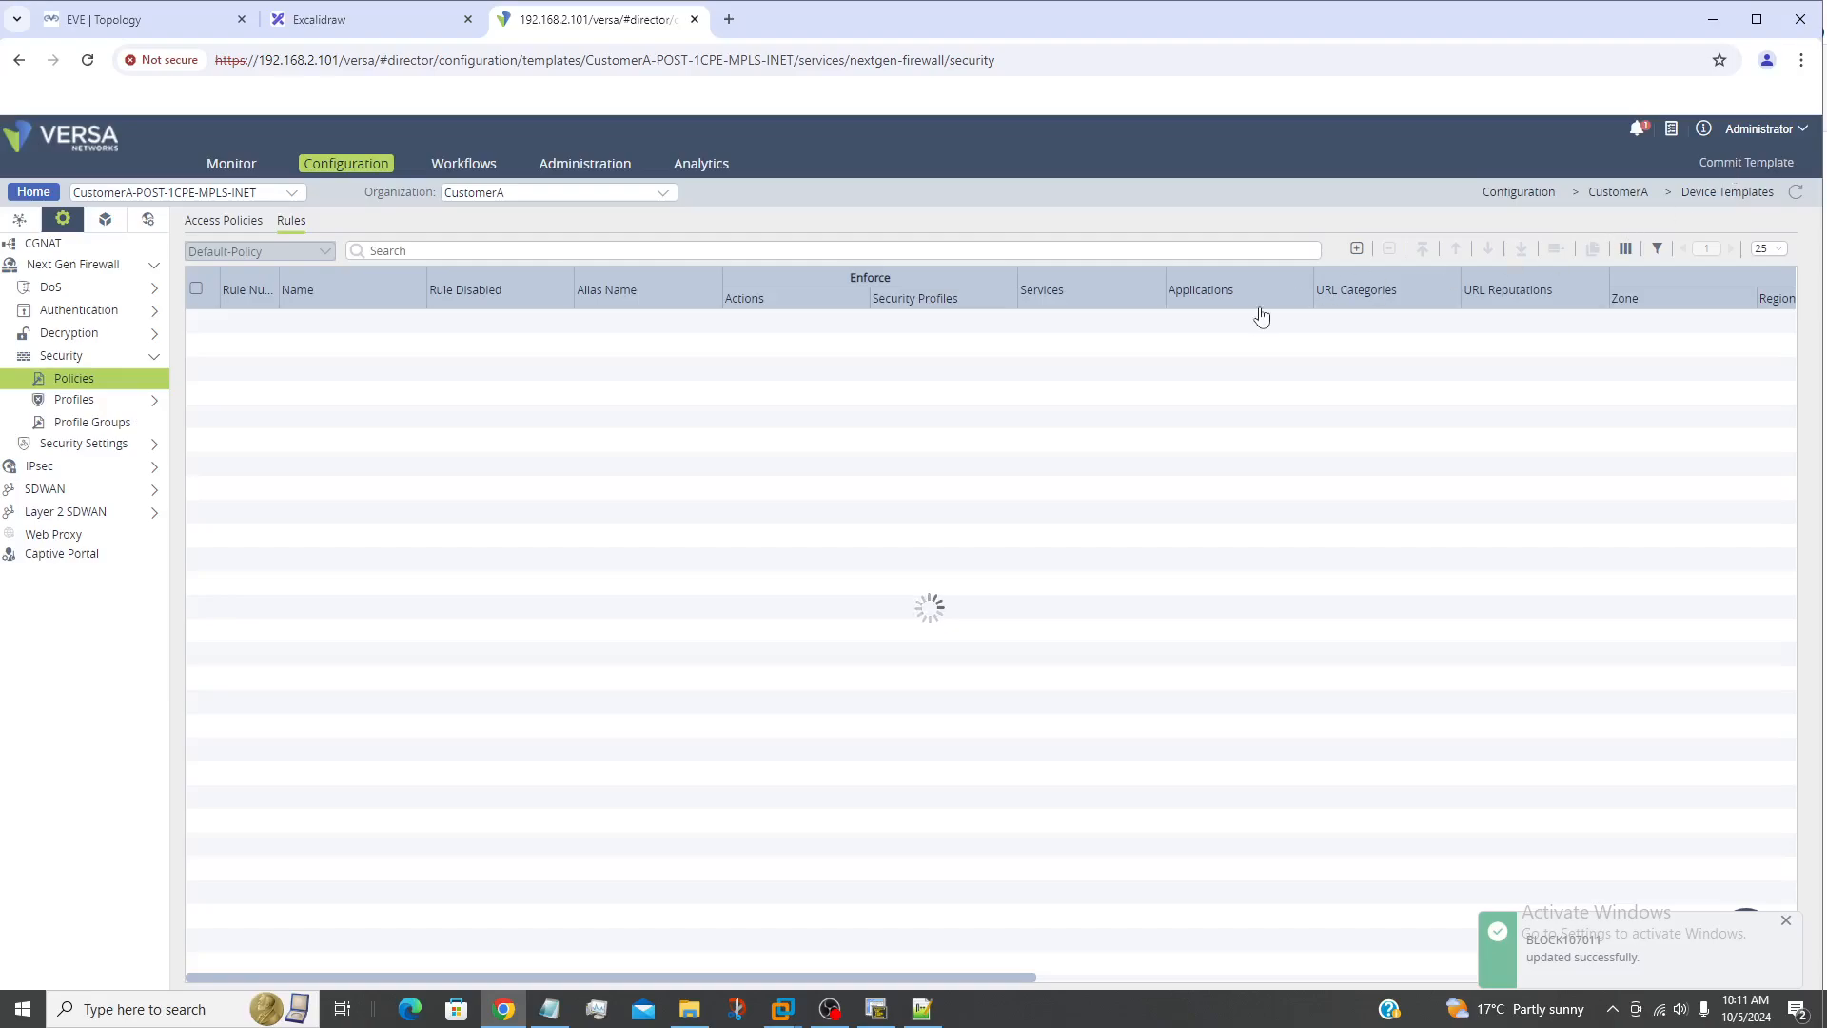
Commit the CustomerA-POST-1CPE-MPLS-INET template of organization CustomerA to the Branch-2-MPLS device in overwrite mode
click(1746, 162)
click(647, 347)
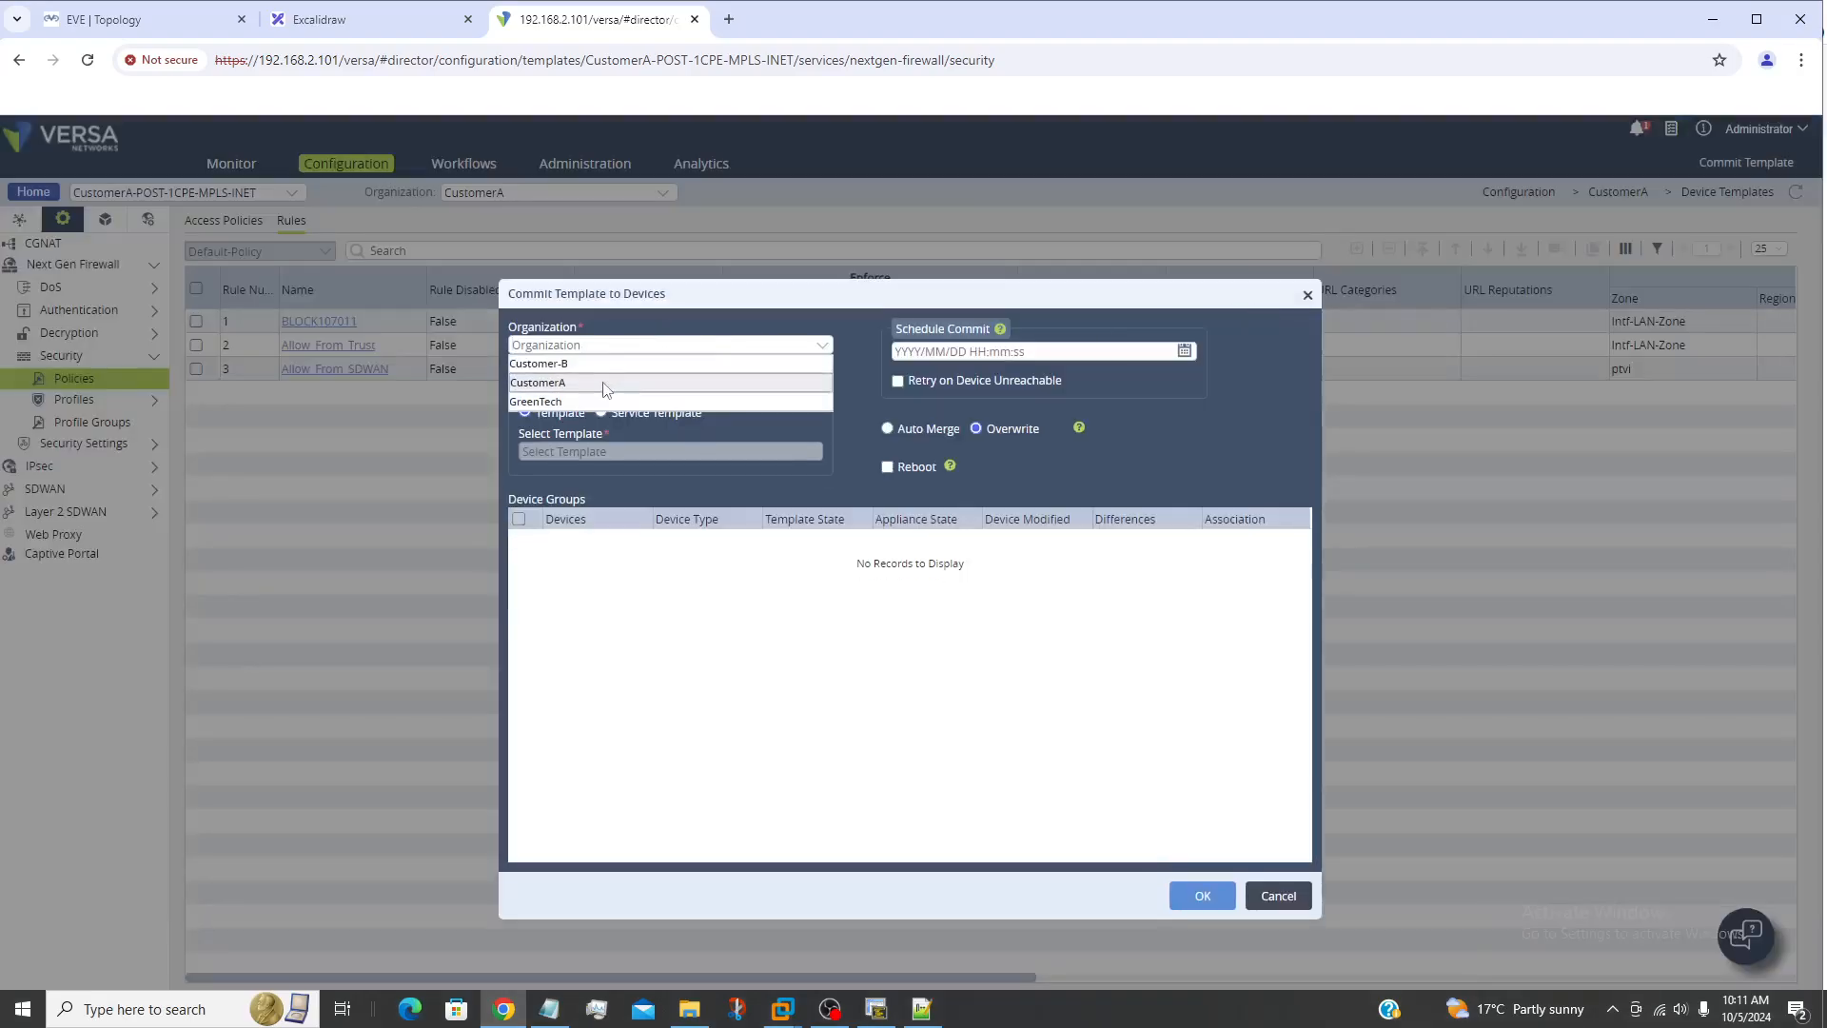
click(543, 382)
click(594, 453)
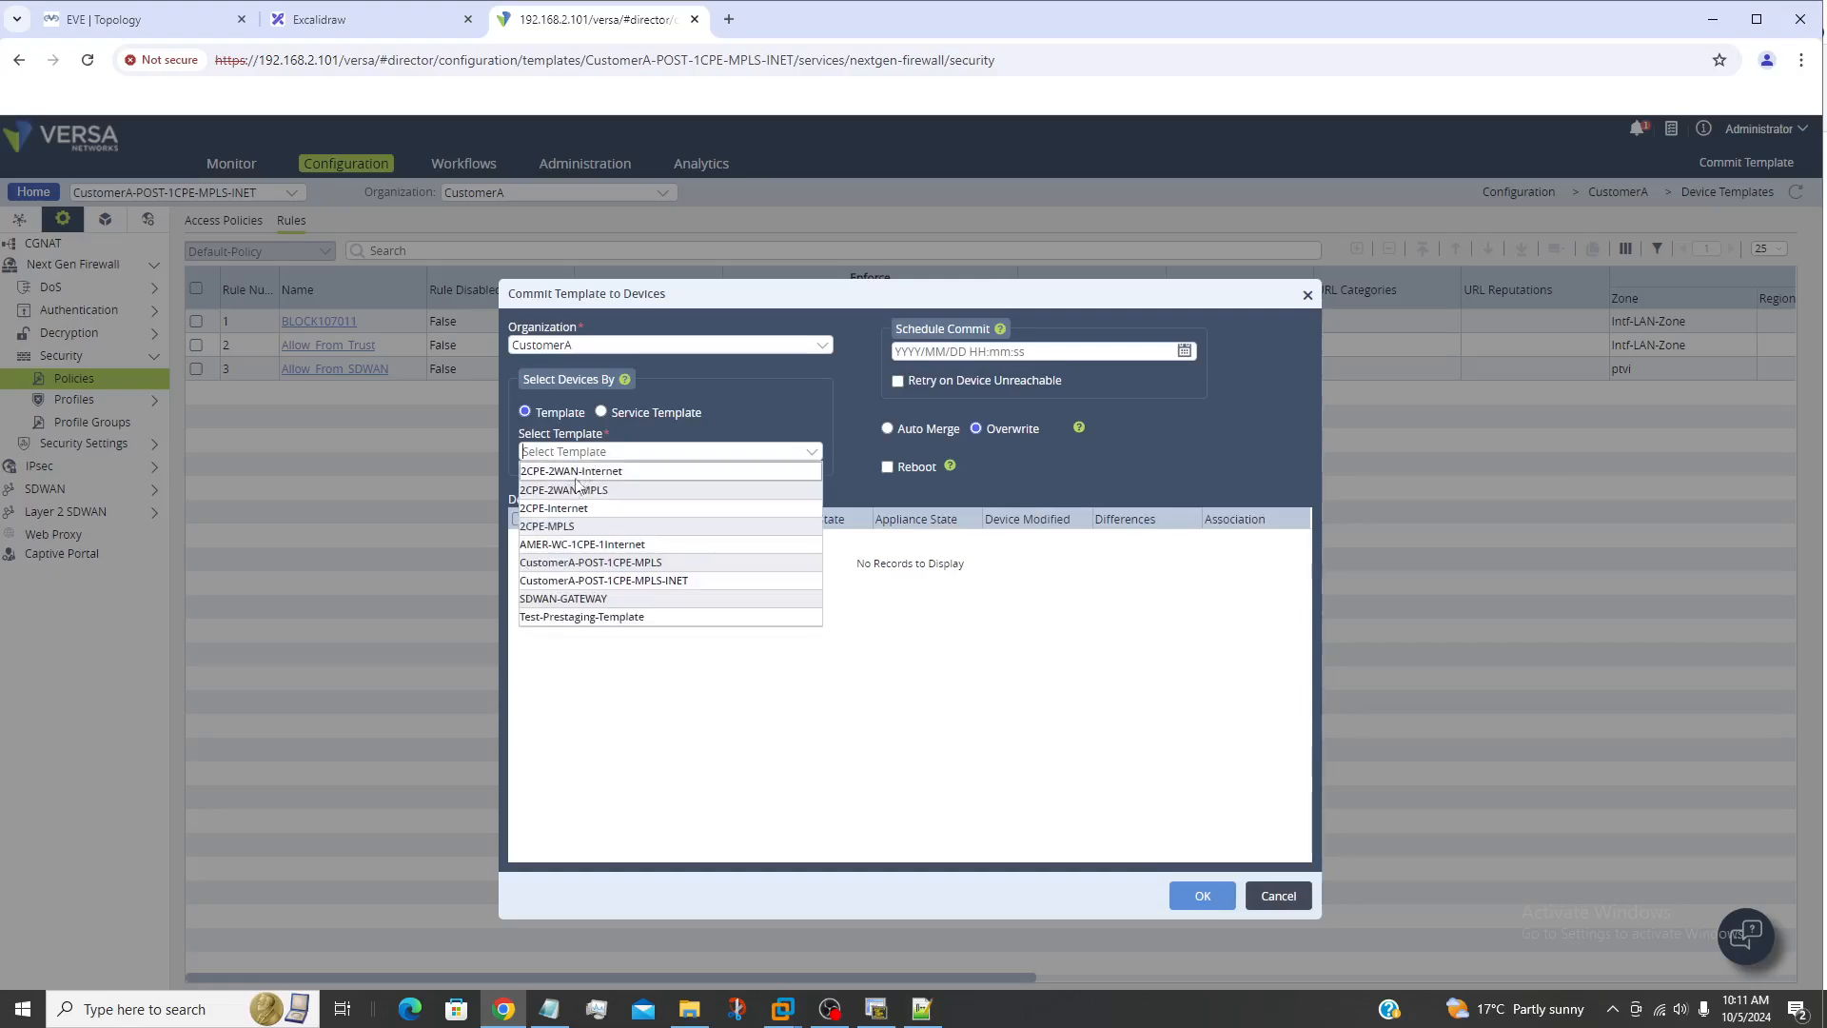
click(610, 580)
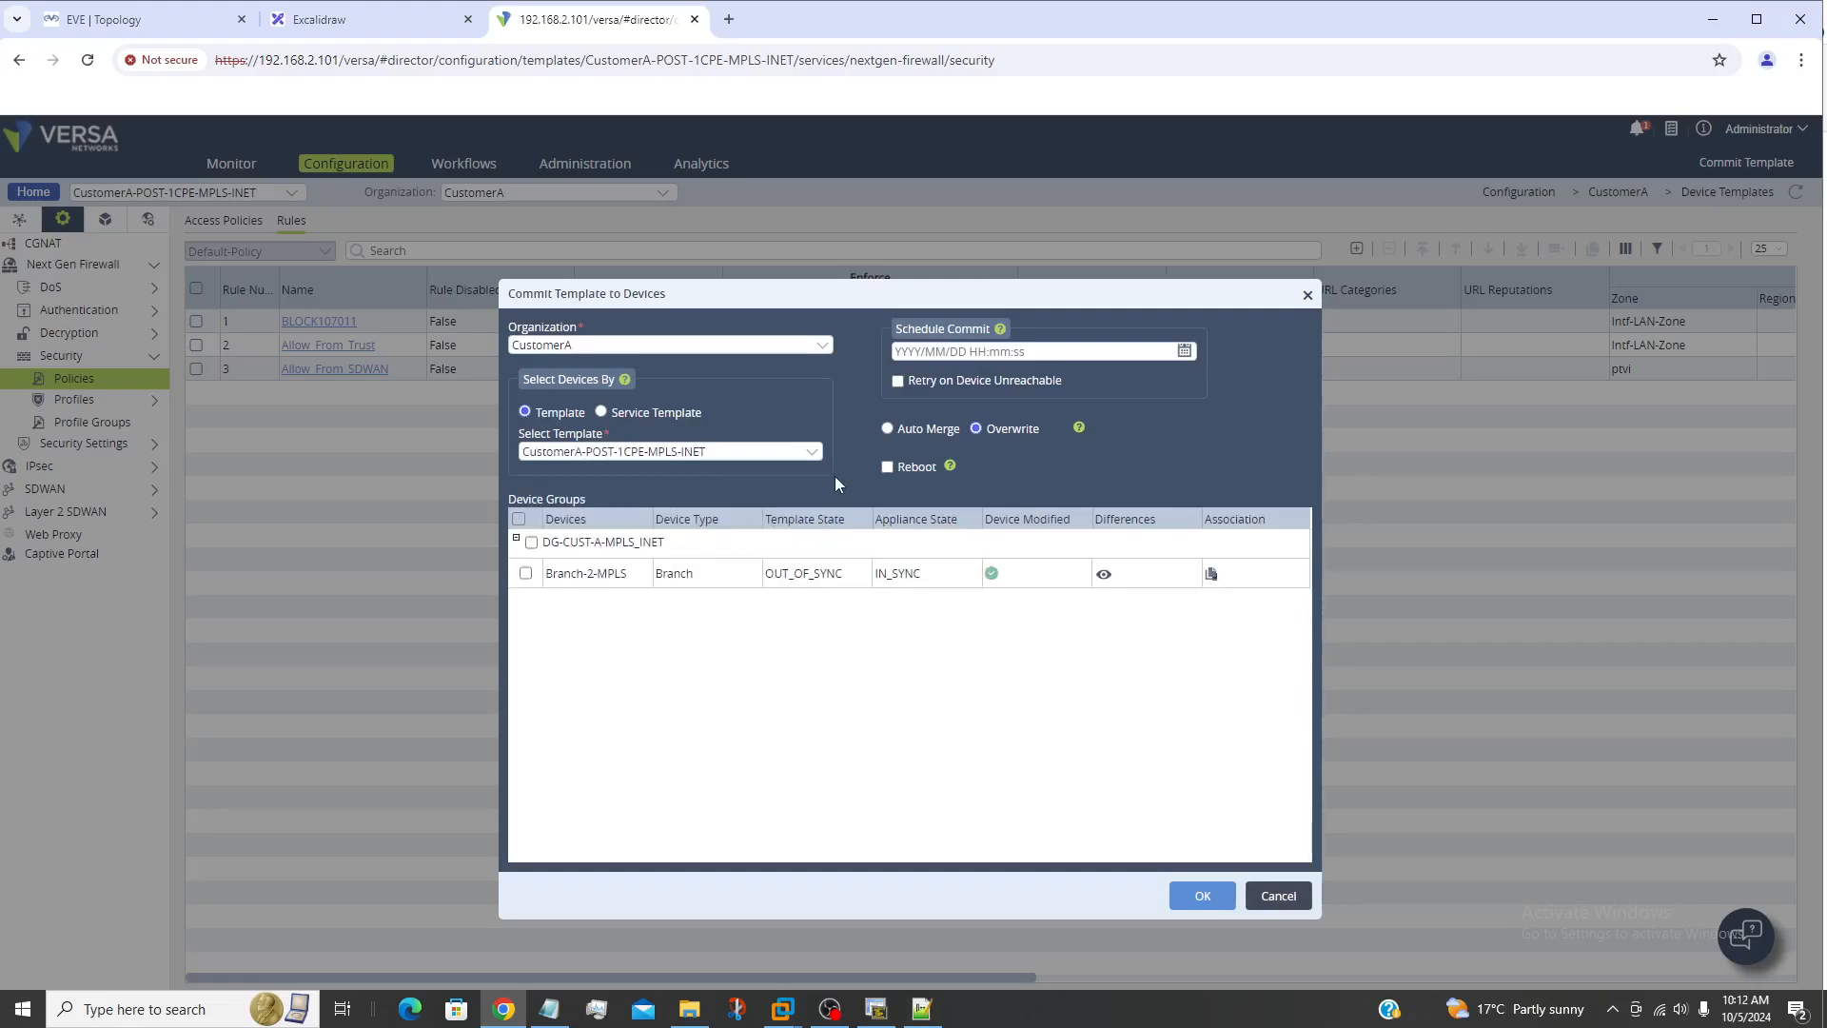
click(526, 573)
click(1201, 897)
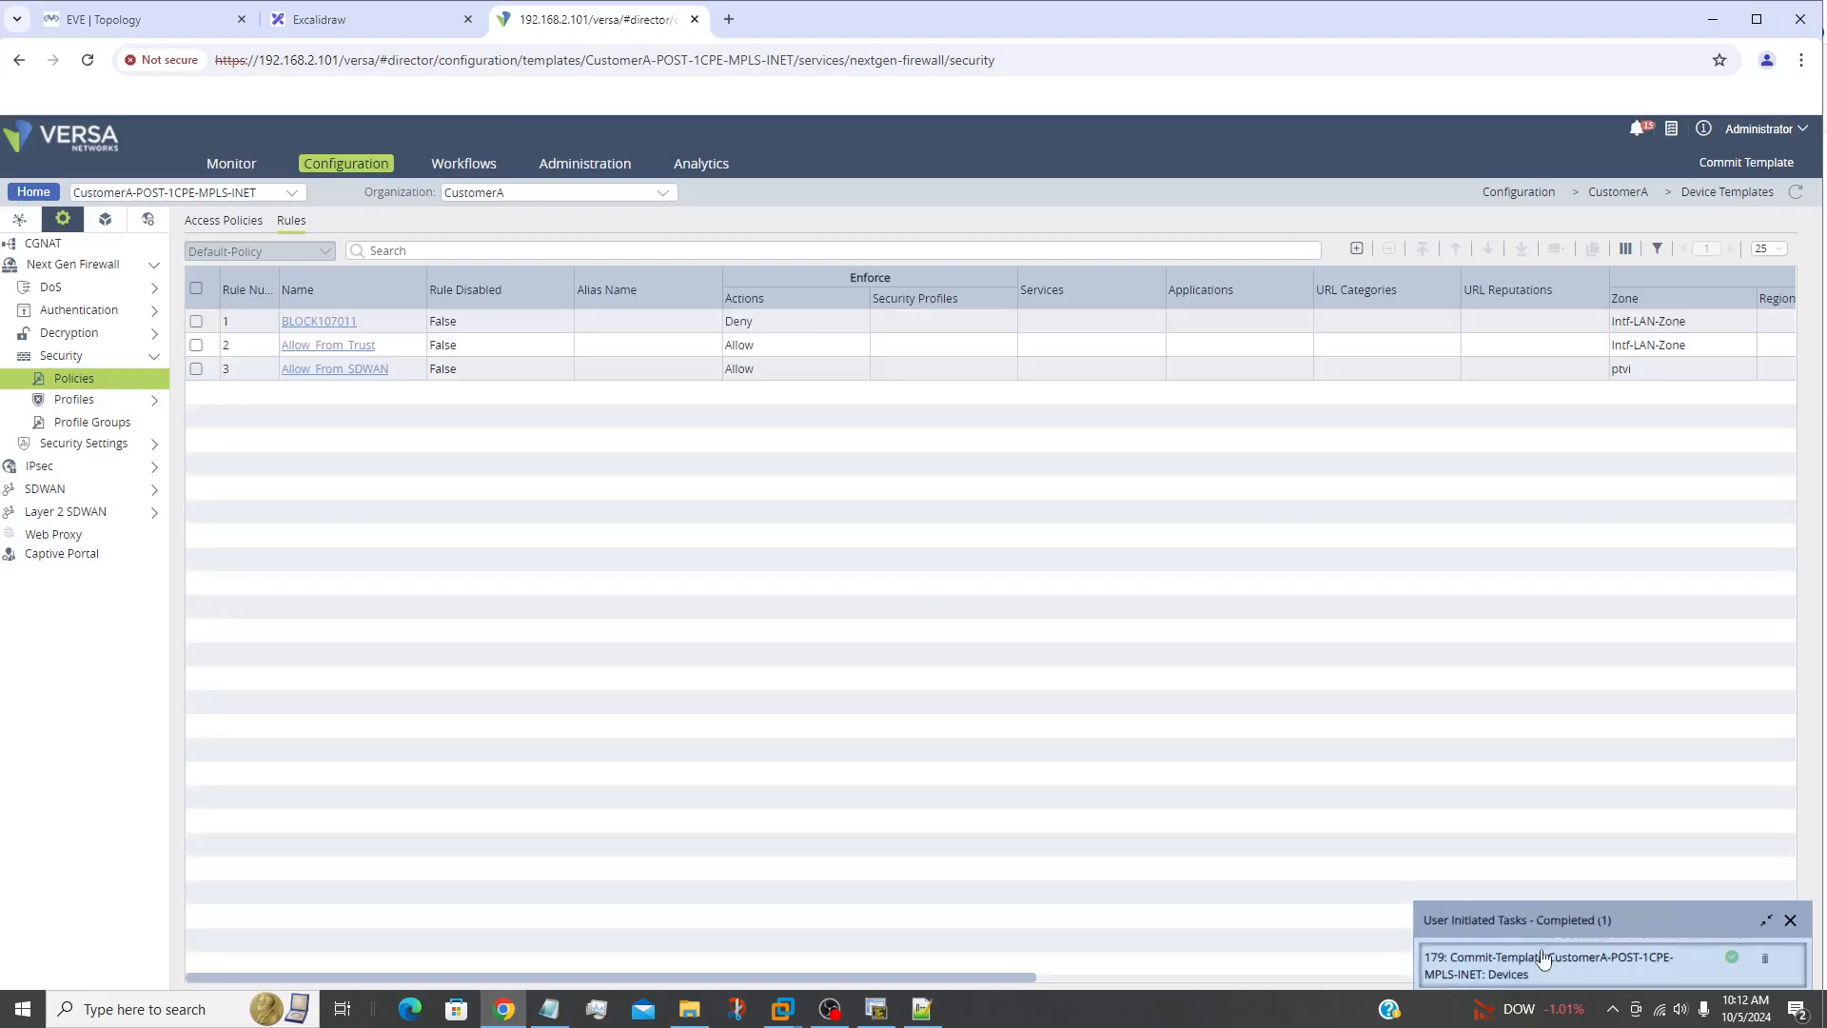
Switch to the LAN-Router-Branch-2 terminal and test the block with "ping 10.70.1.1 source 10.10.1.1 re 5000", stopping it after several probes
mouse_move(833, 1014)
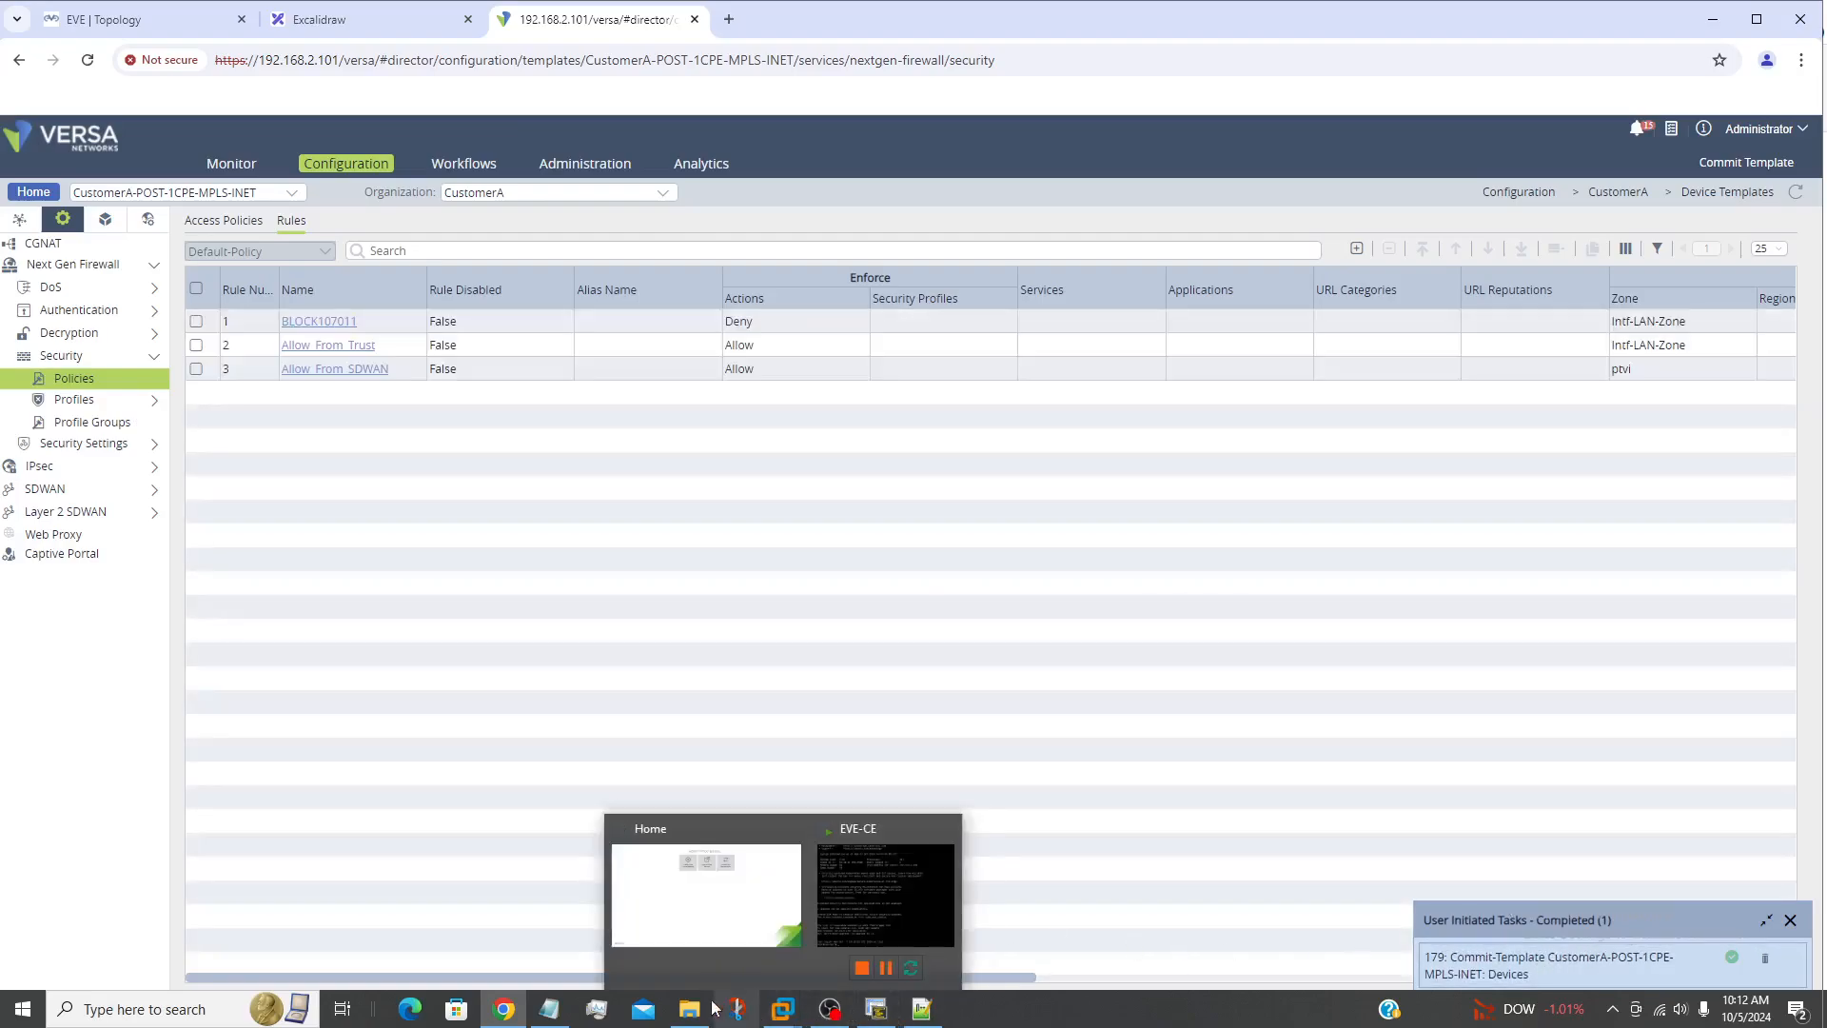
click(876, 942)
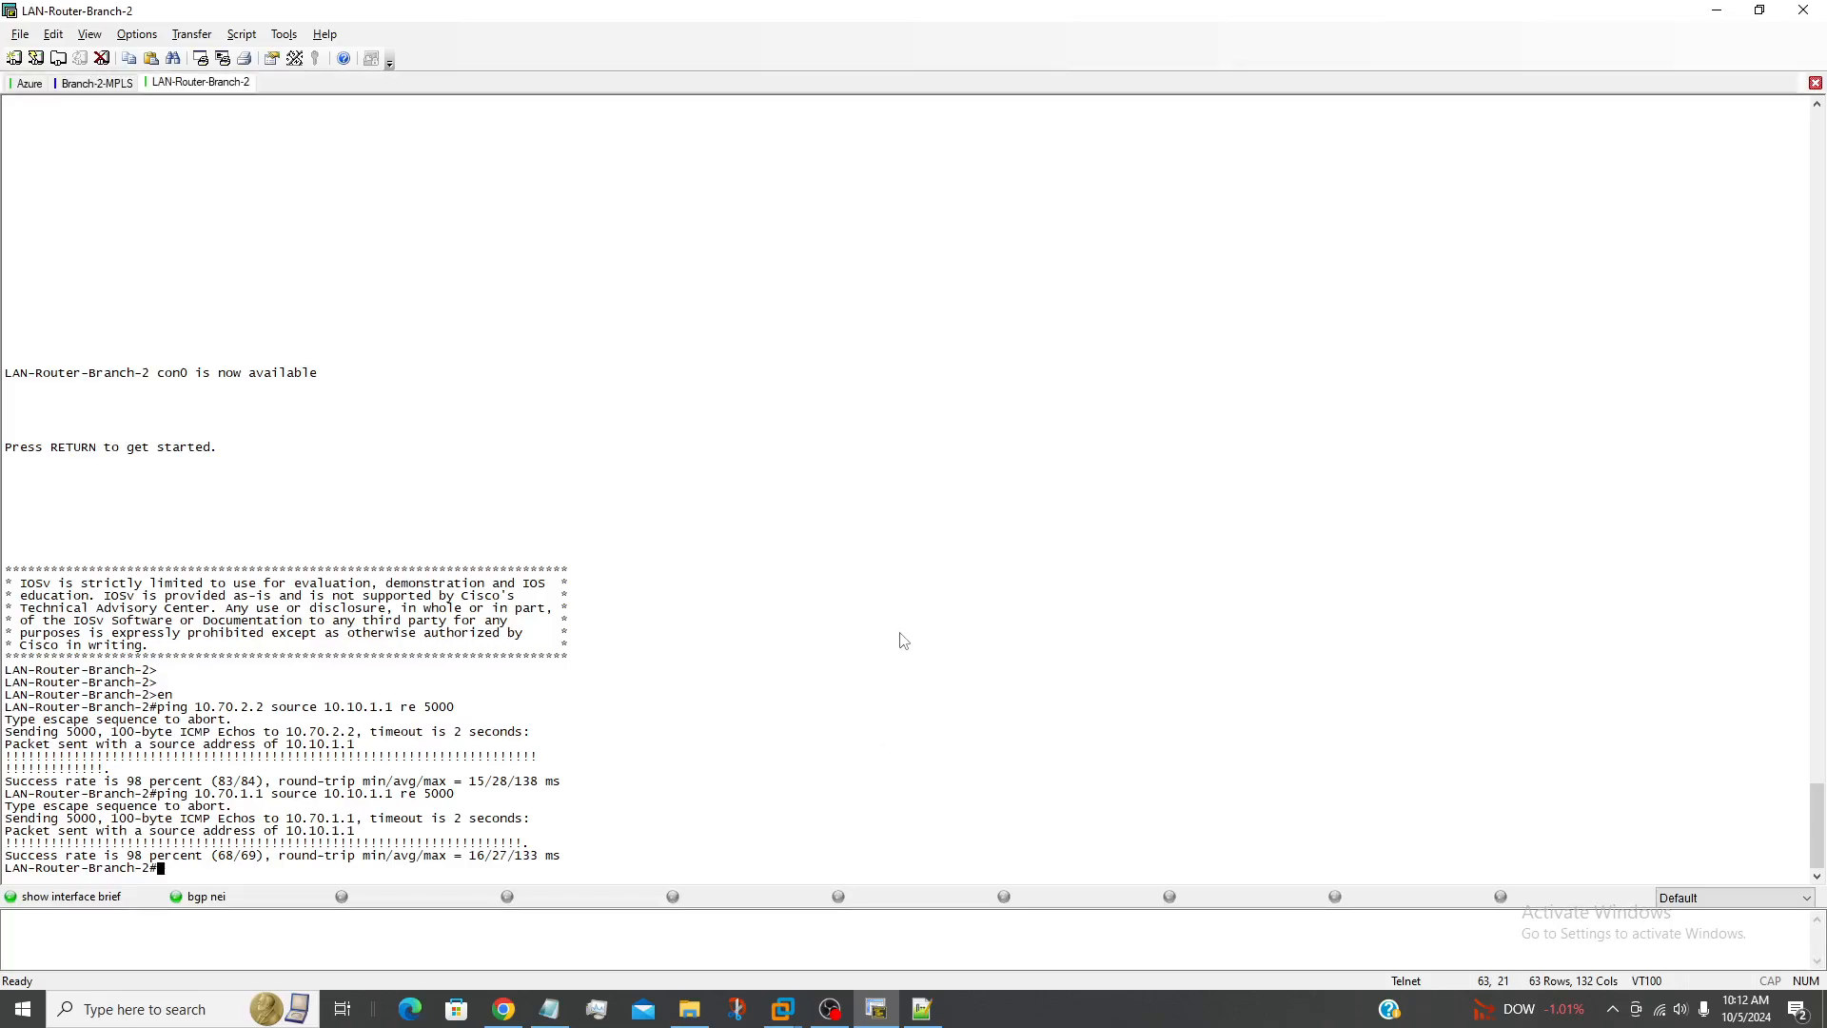
key(Return)
key(Return)
key(Return)
key(Return)
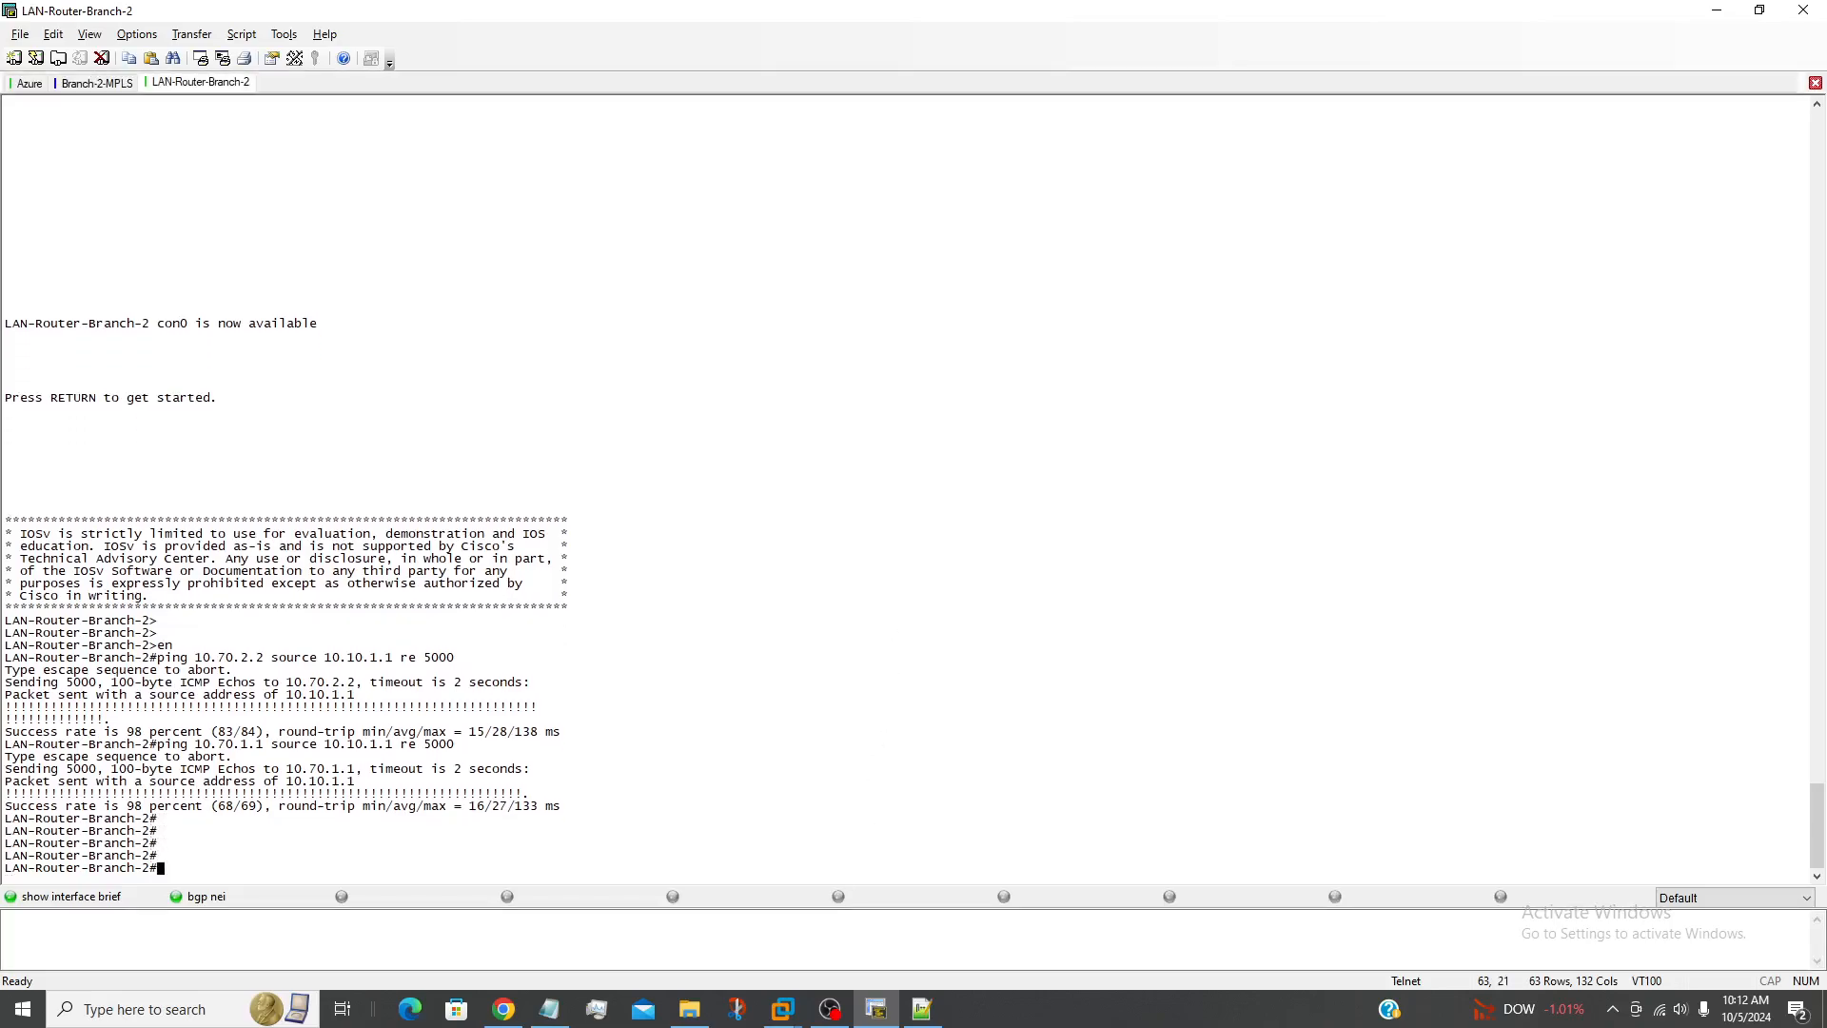
key(Up)
key(Return)
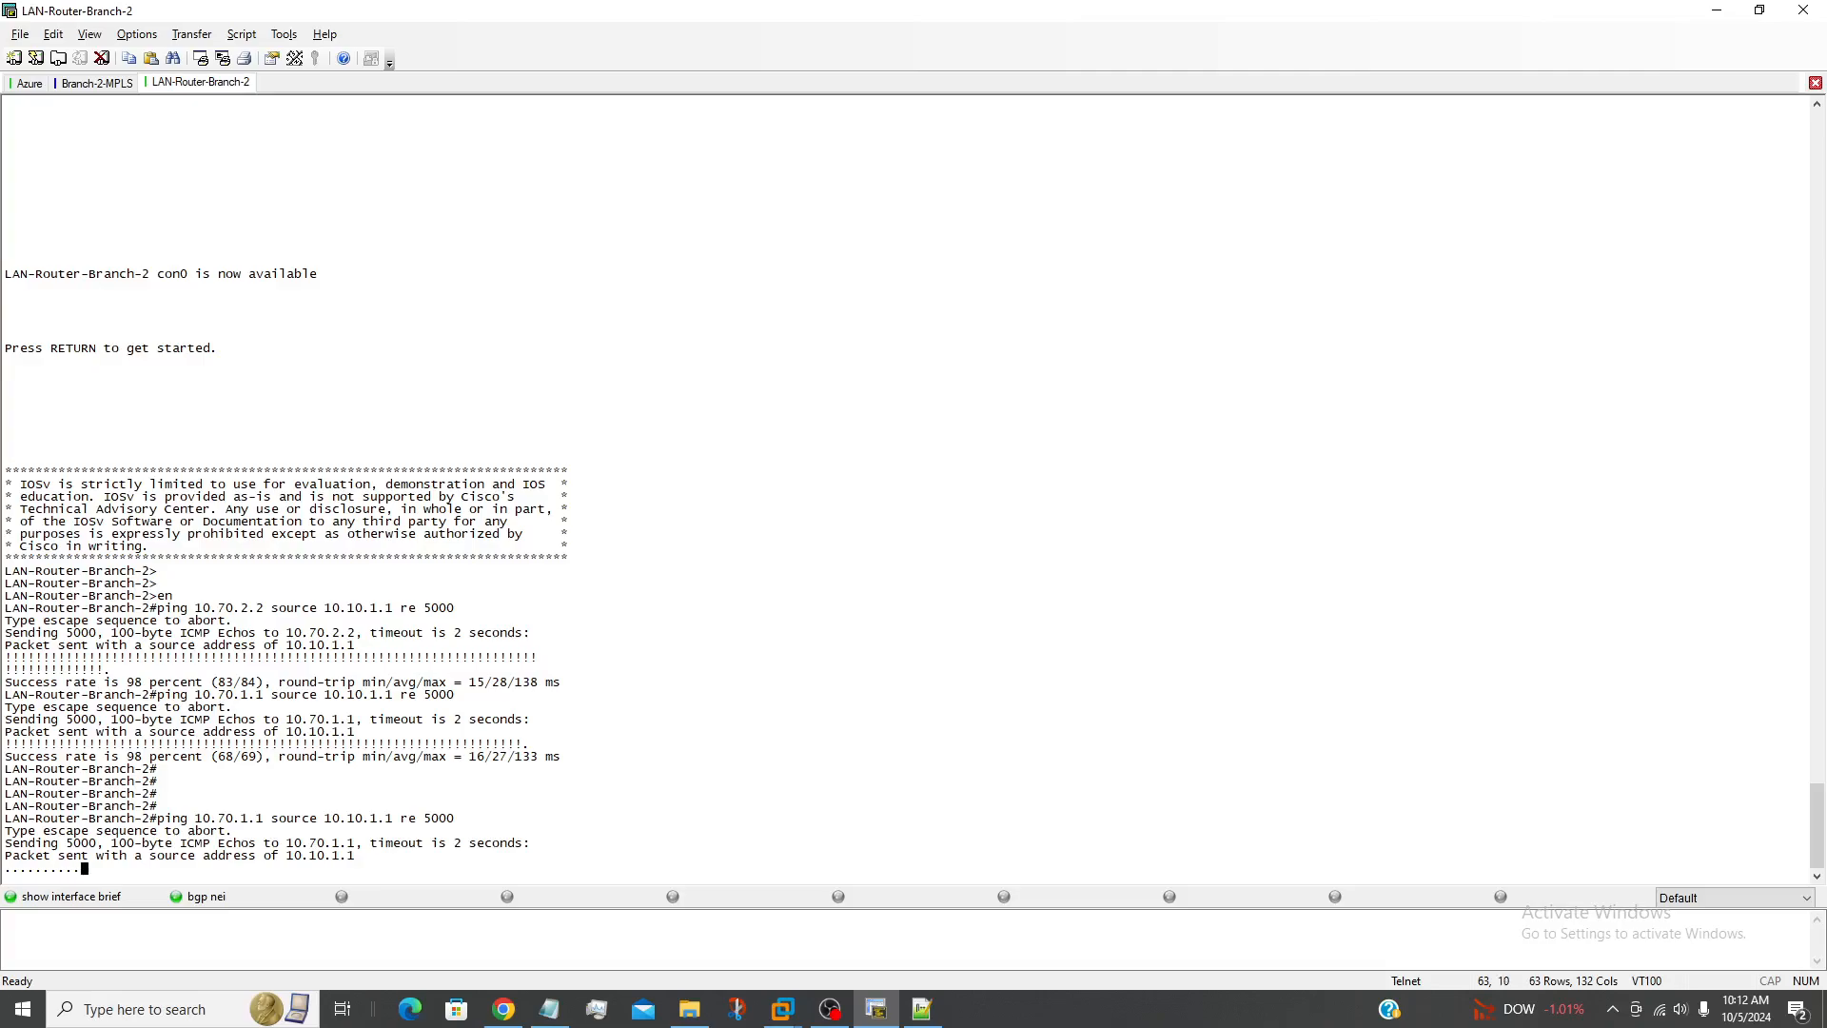
key(ctrl+shift+6)
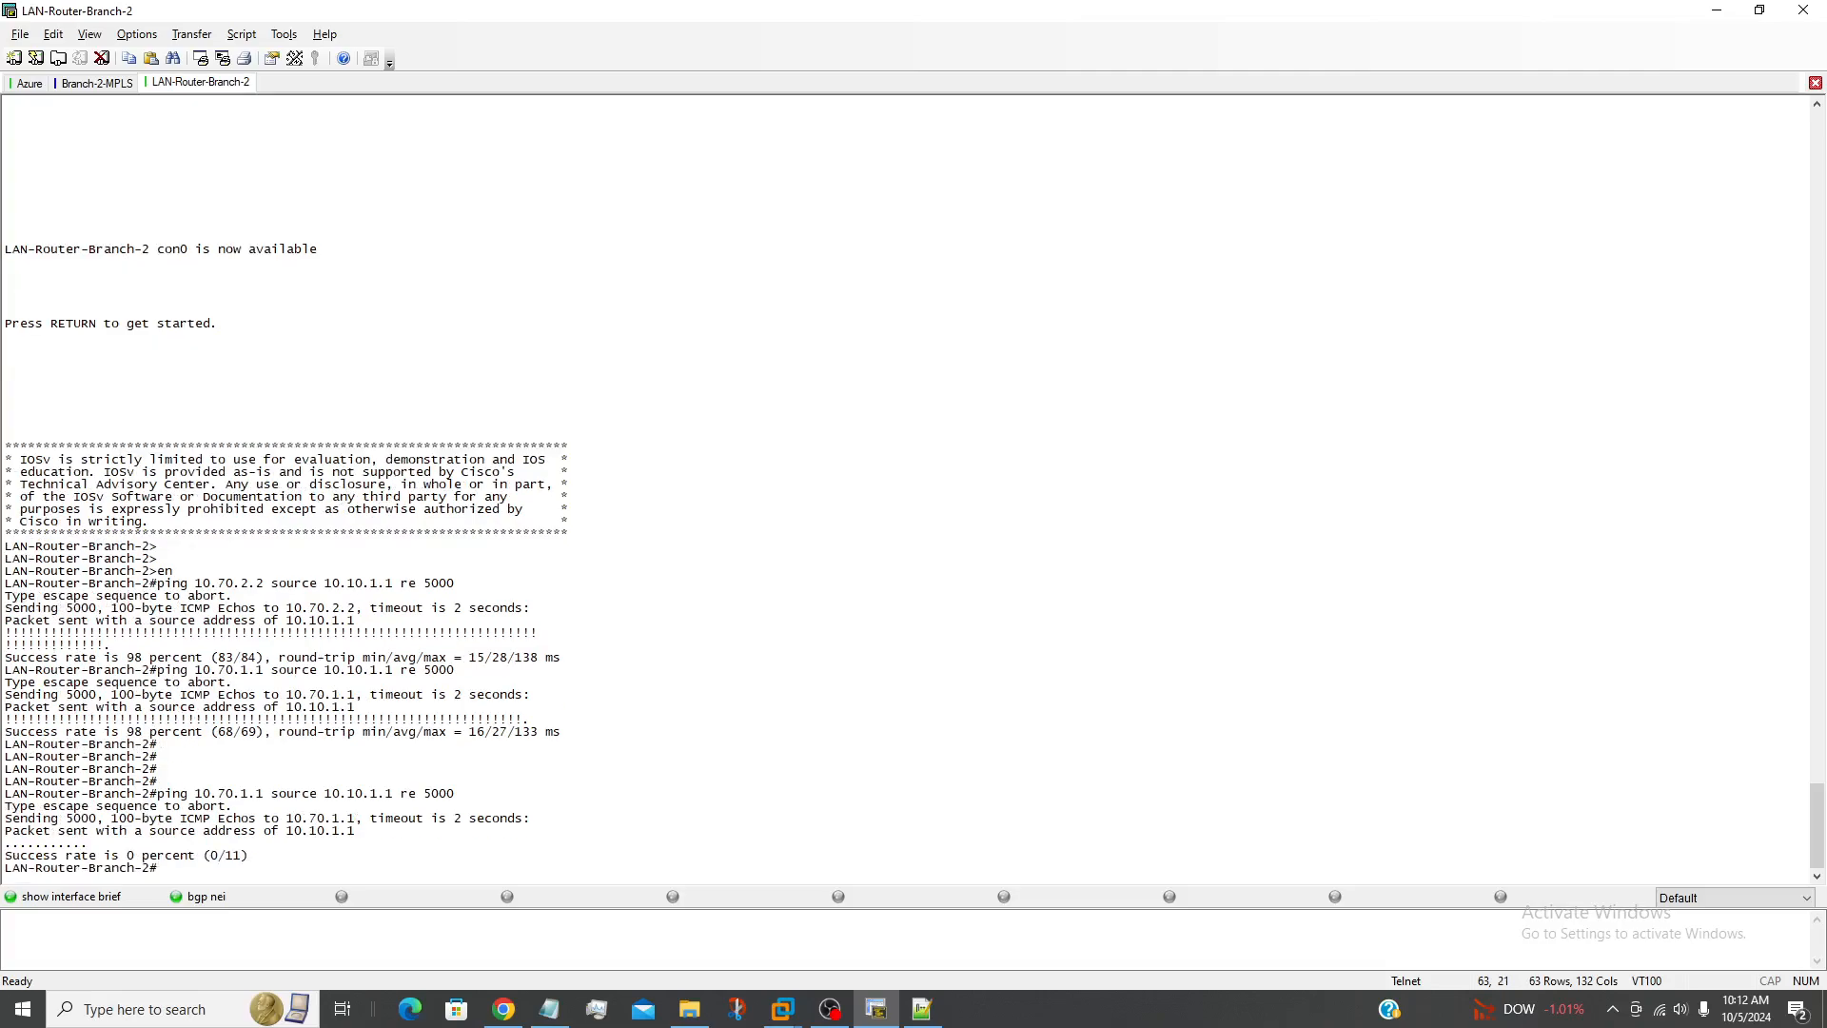
Test the other Azure address with "ping 10.70.2.2 source 10.10.1.1 re 5000" and stop the ping
key(Up)
key(Return)
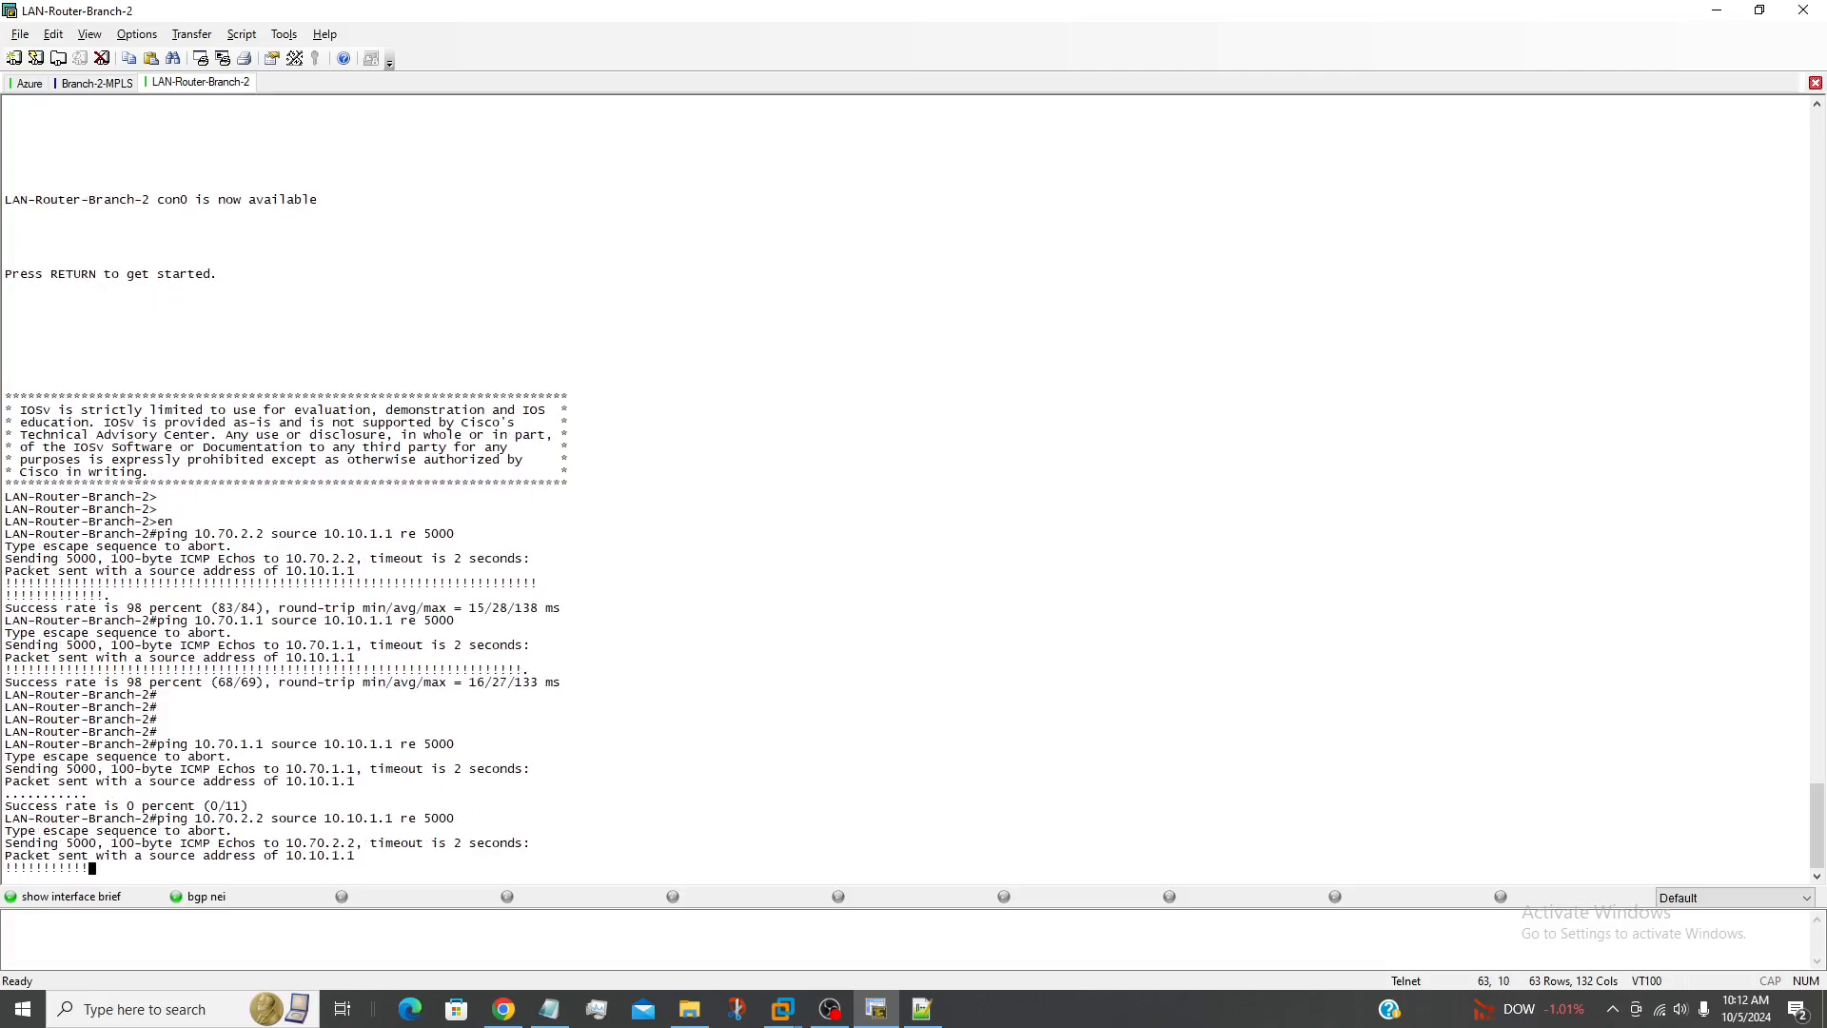
key(ctrl+shift+6)
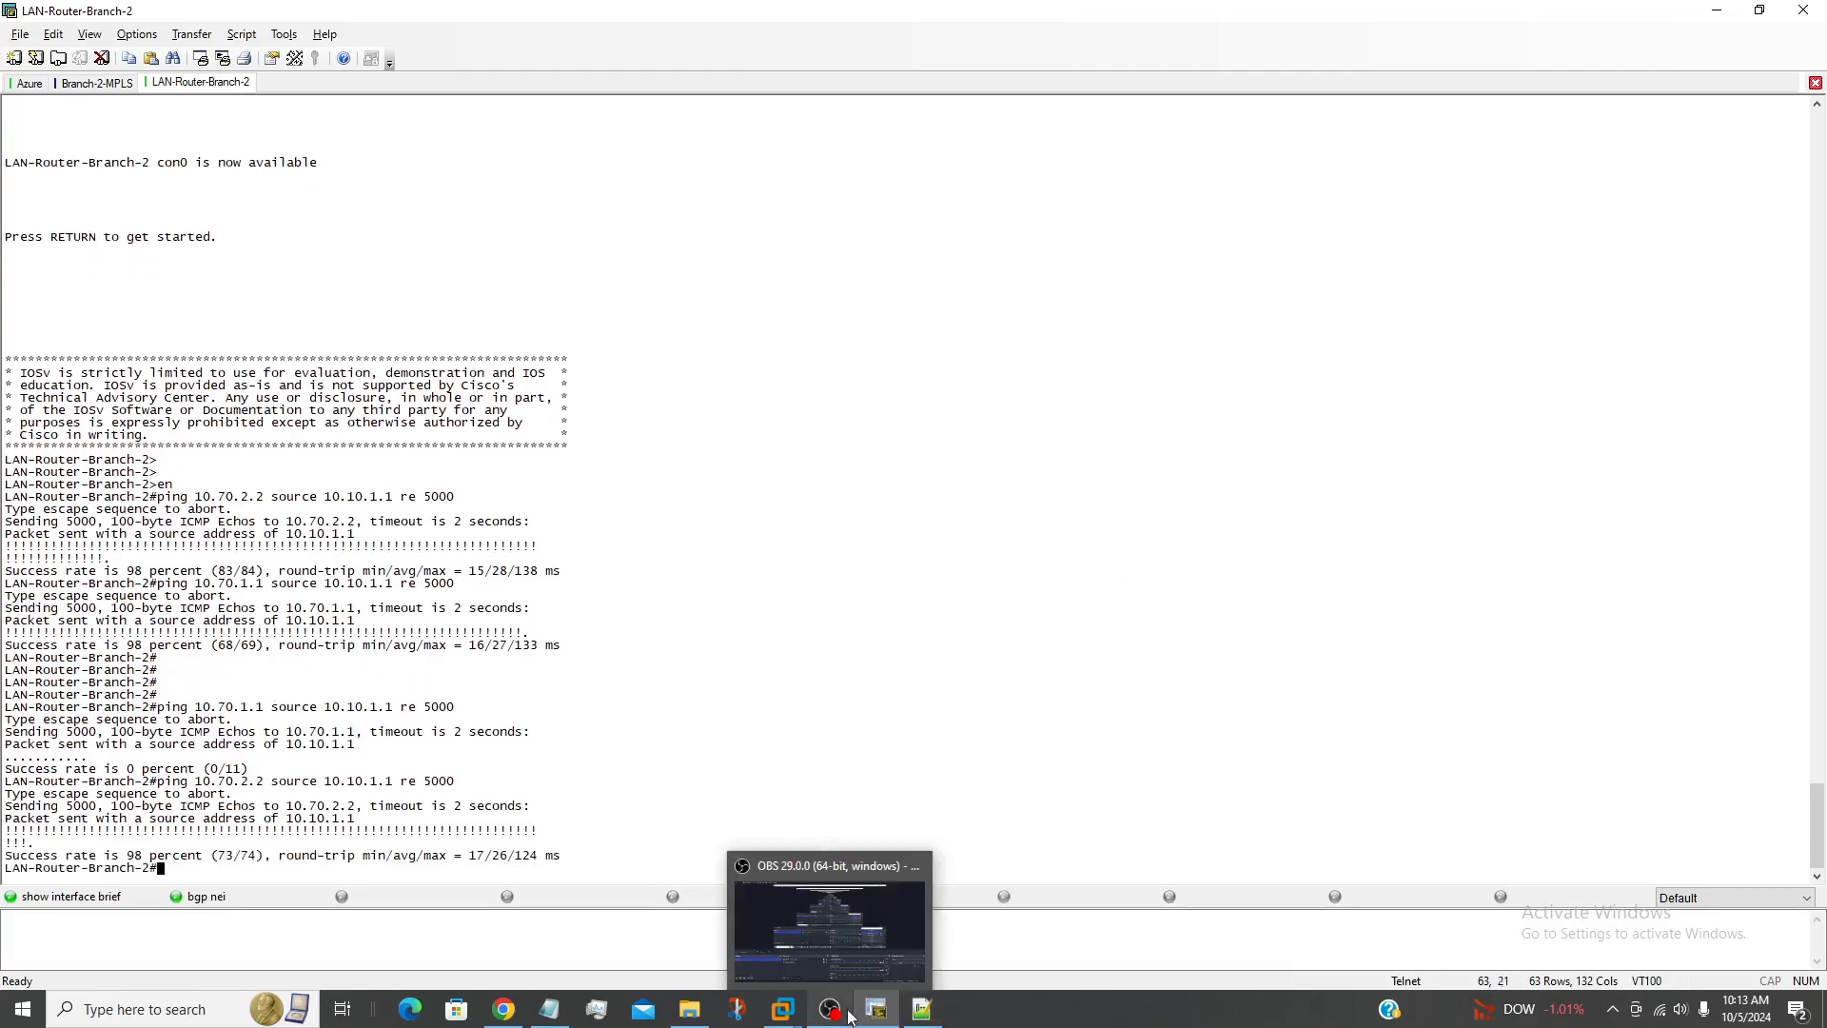
Switch back to Versa Director in the browser and examine the application, URL and service matching options of rule BLOCK107011
mouse_move(648, 1020)
click(512, 963)
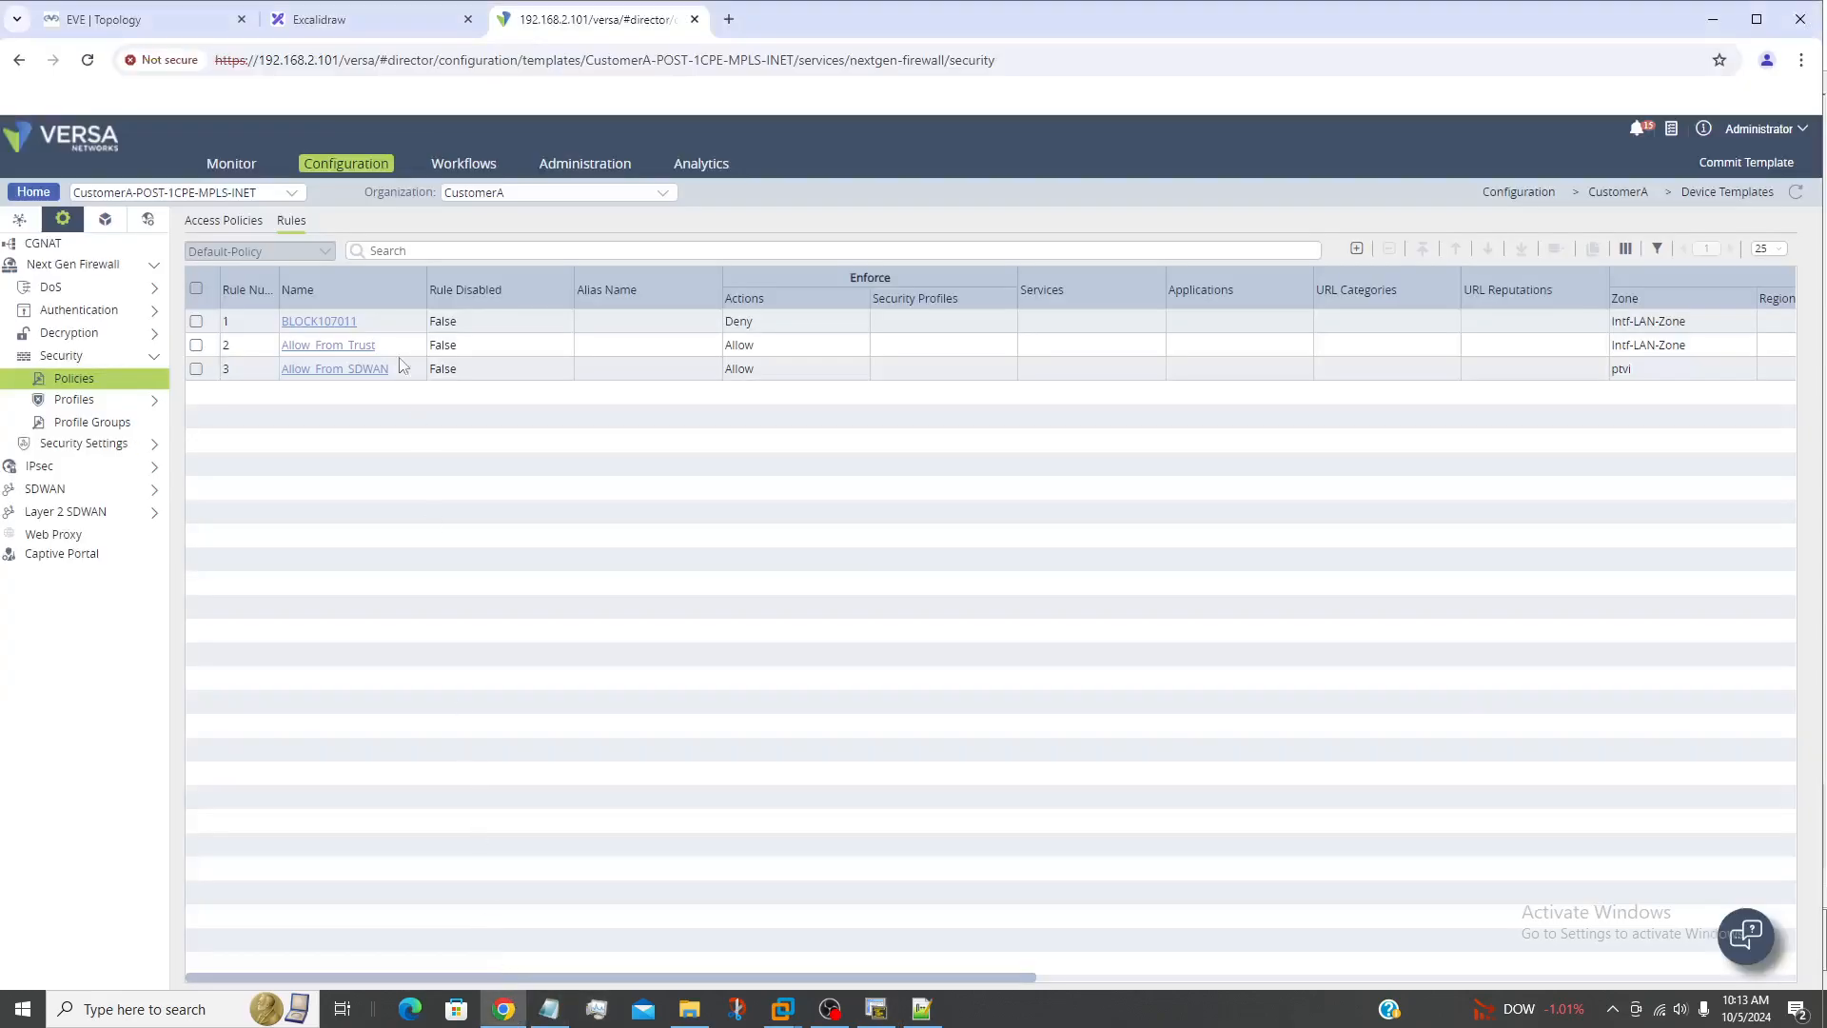
click(324, 322)
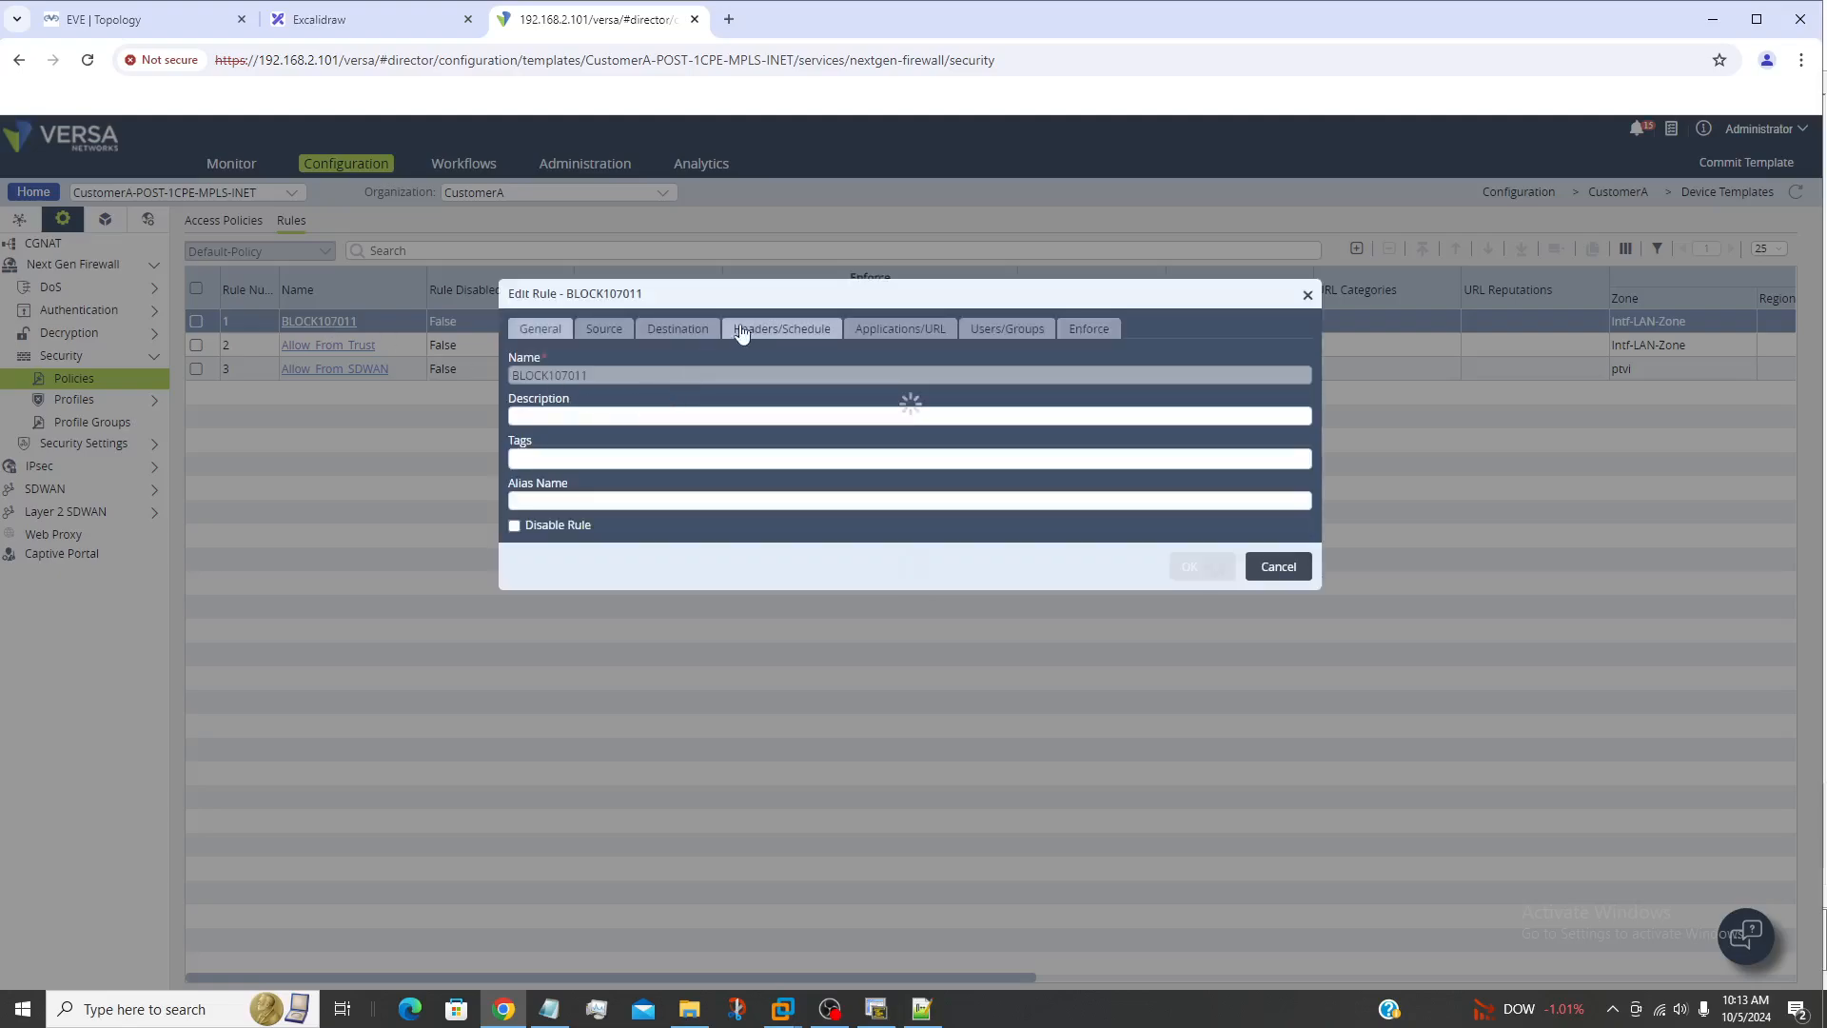
click(884, 333)
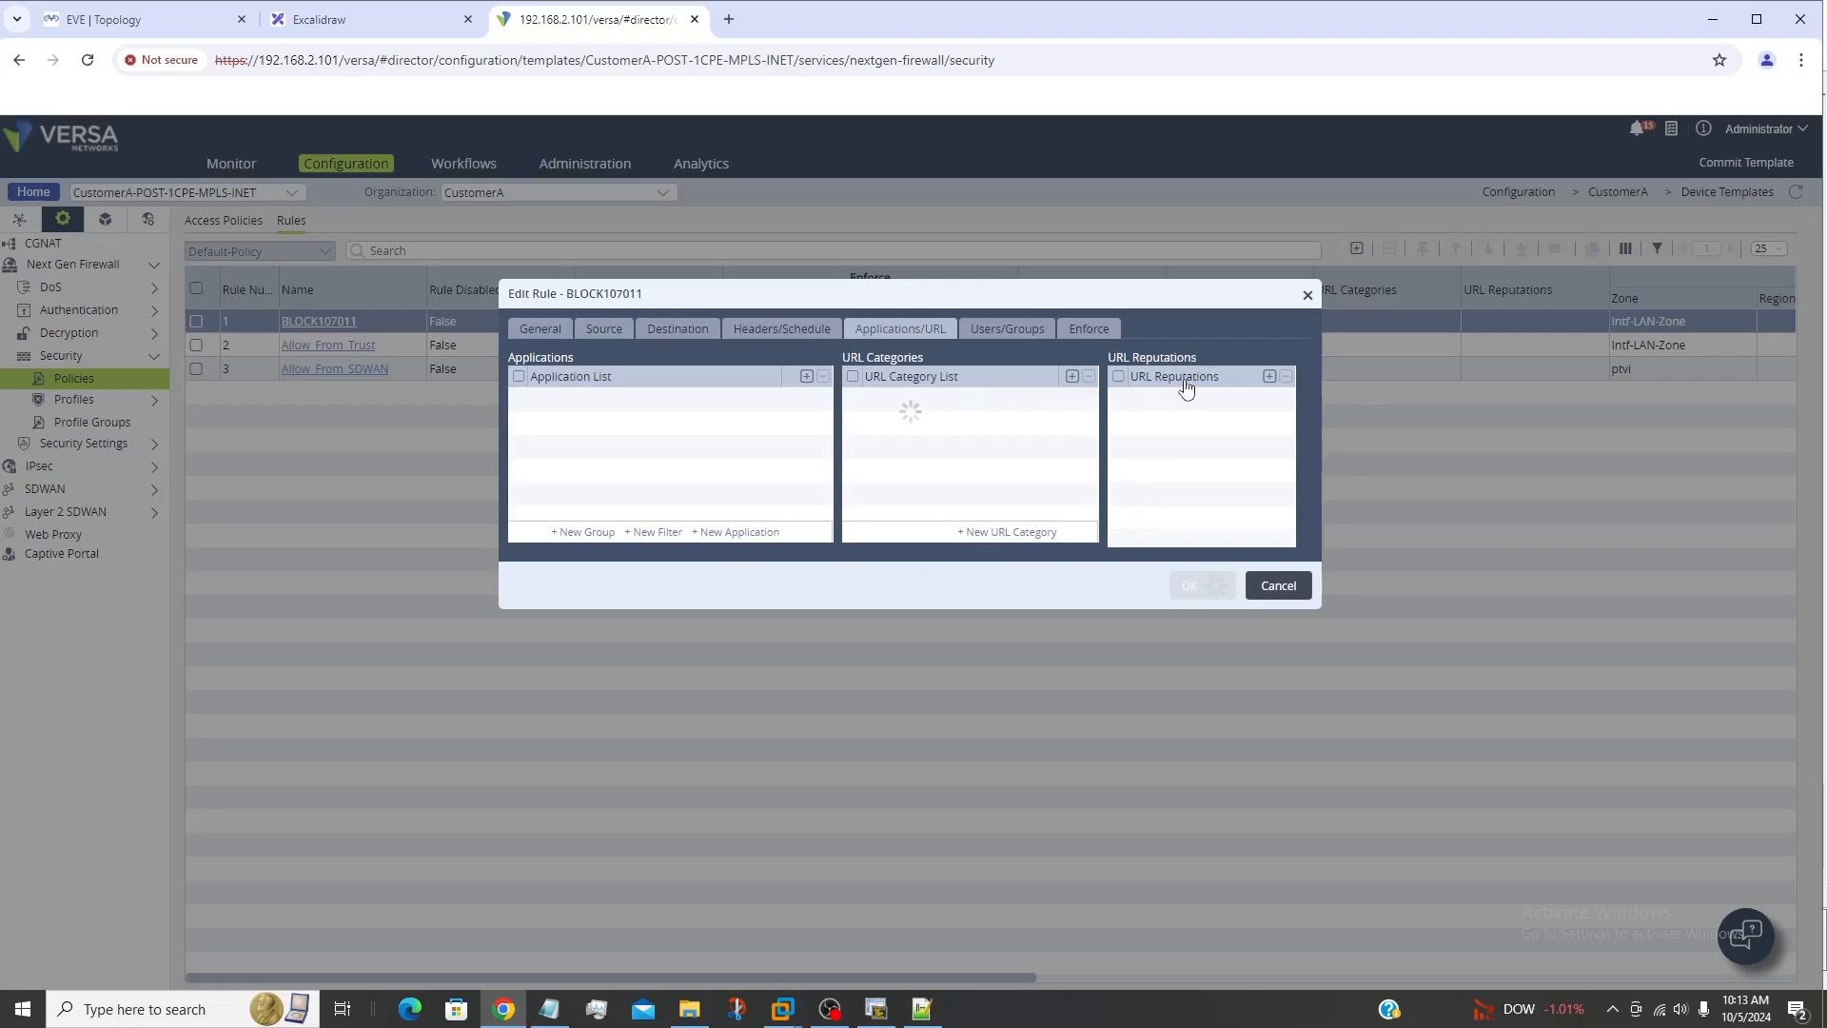
click(773, 331)
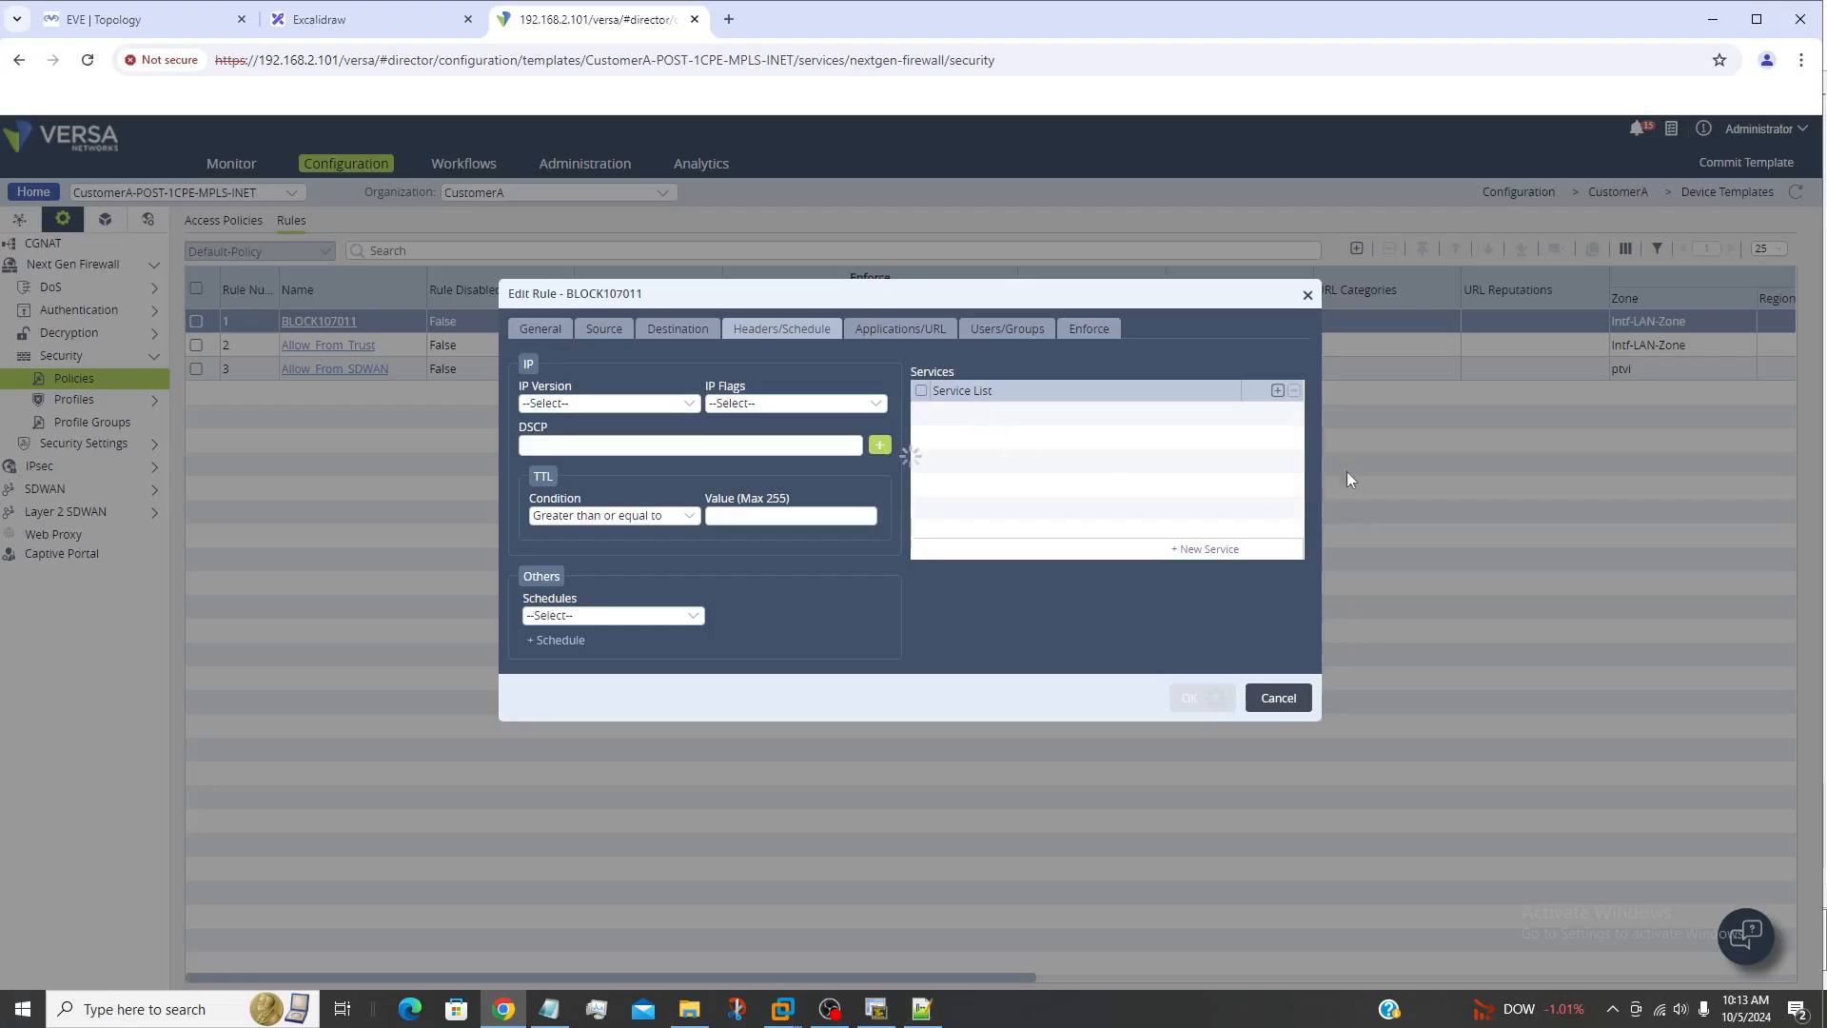
click(1278, 391)
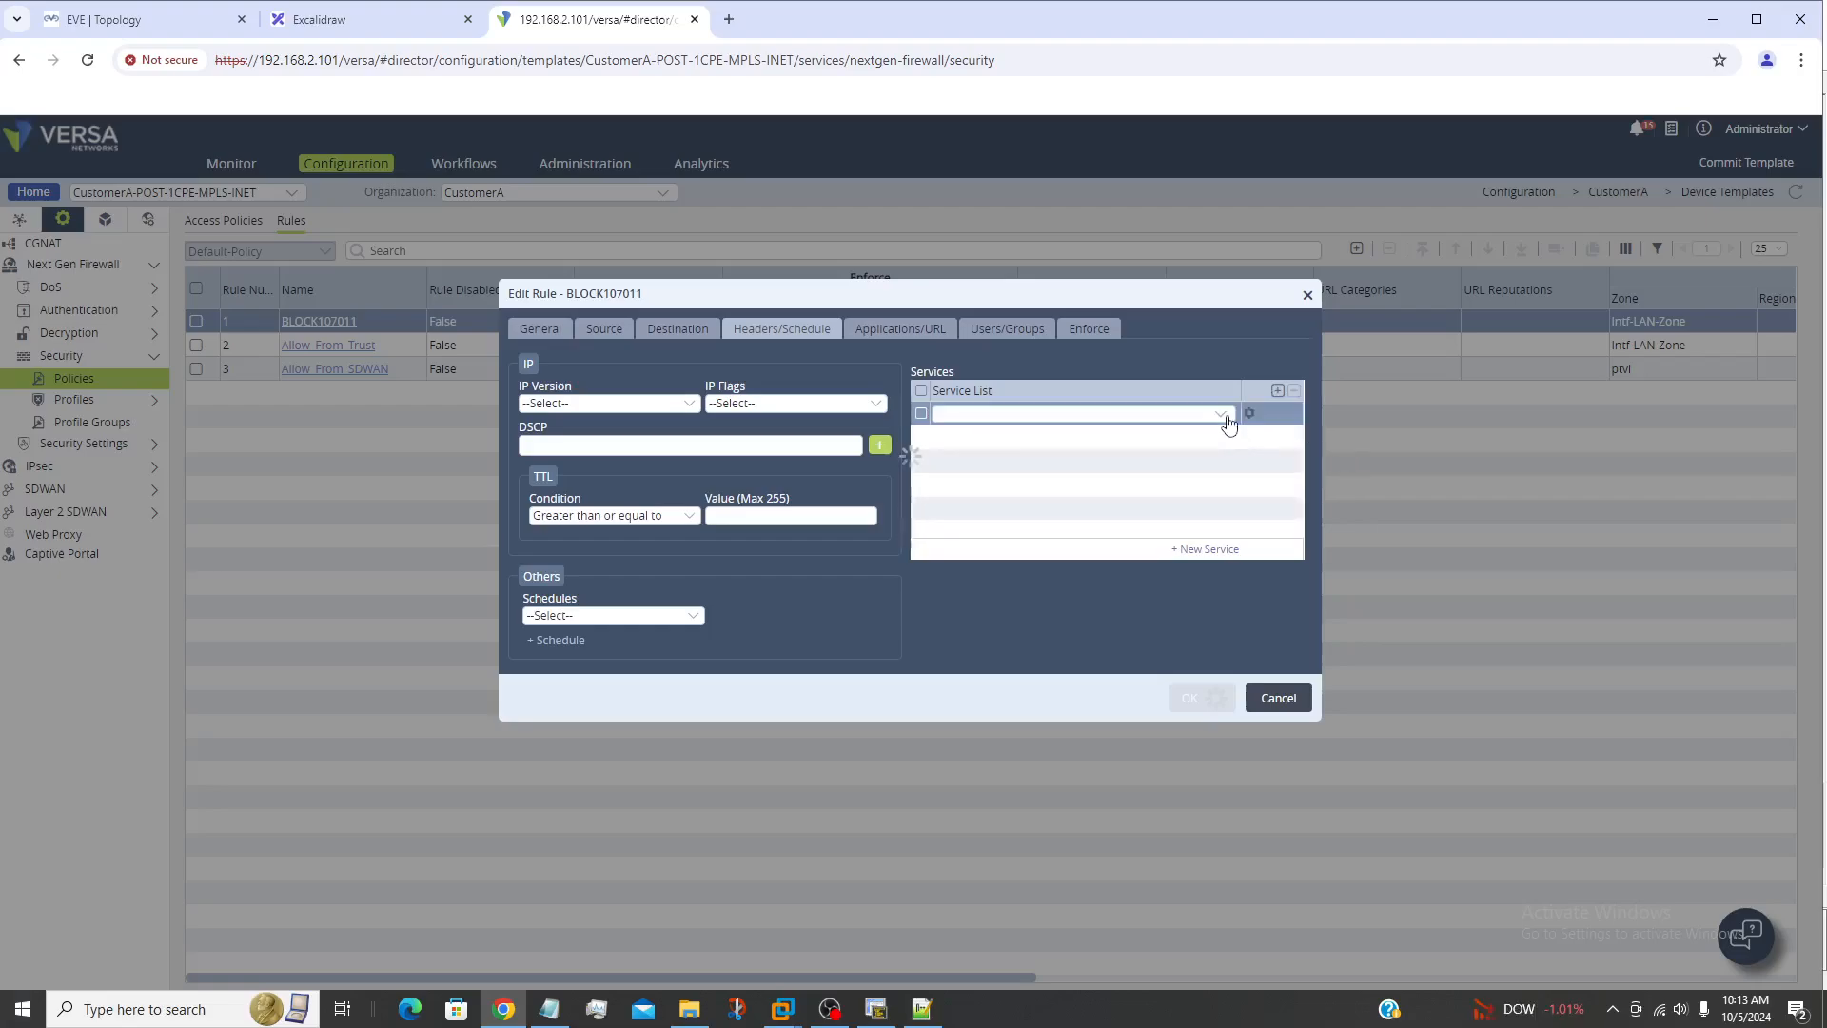
click(1227, 422)
scroll(1075, 533, down, 5)
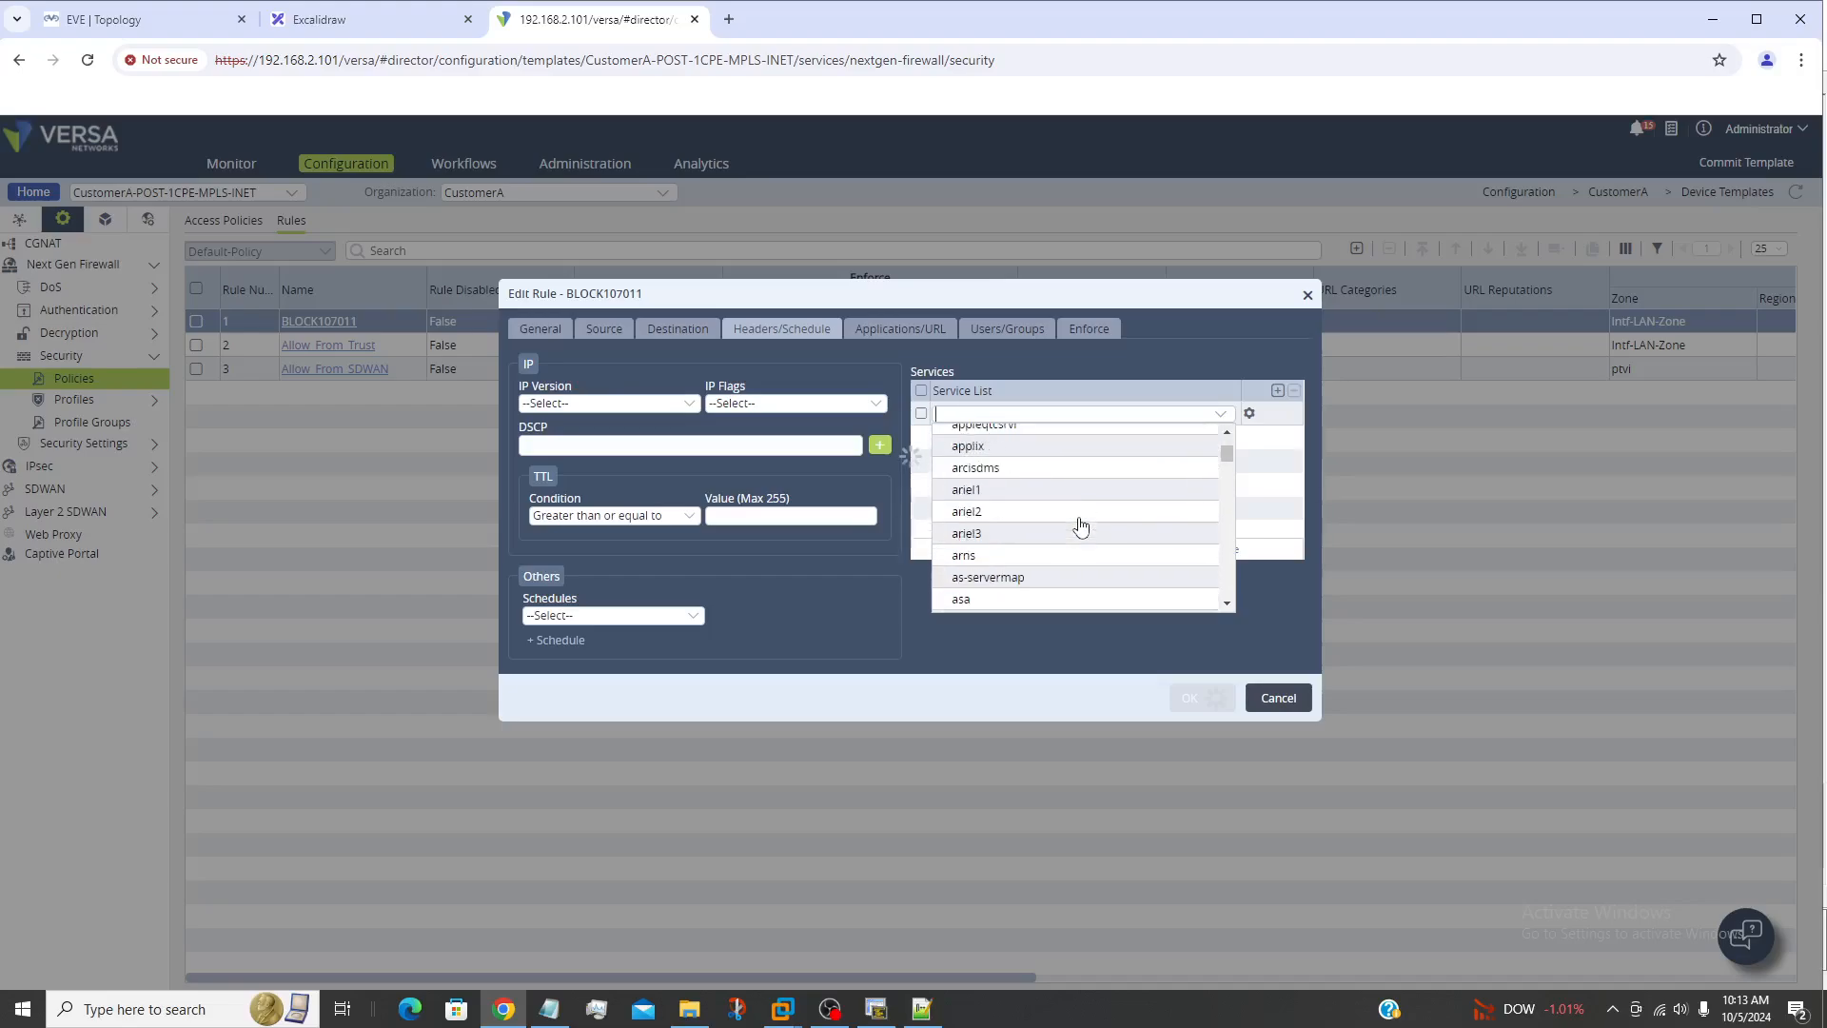
scroll(1073, 539, down, 2)
click(1284, 591)
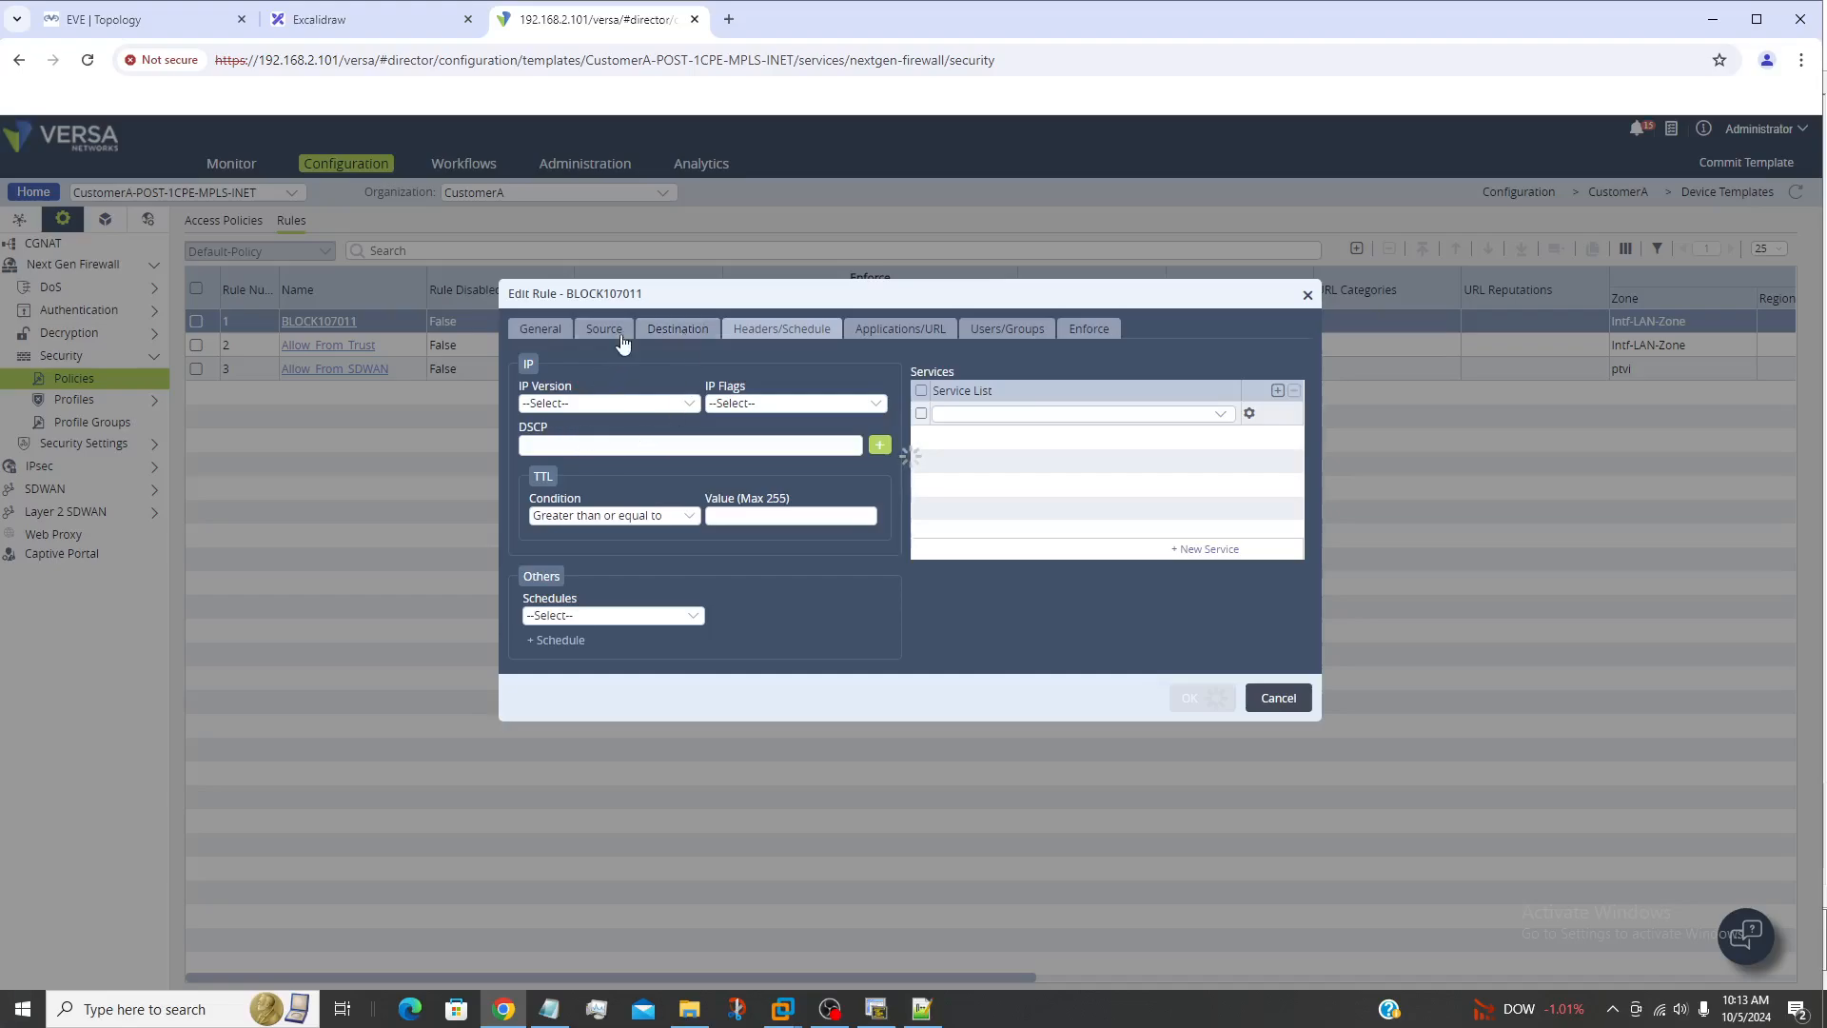
Examine the rule's Match Users options and close the rule without saving
click(986, 328)
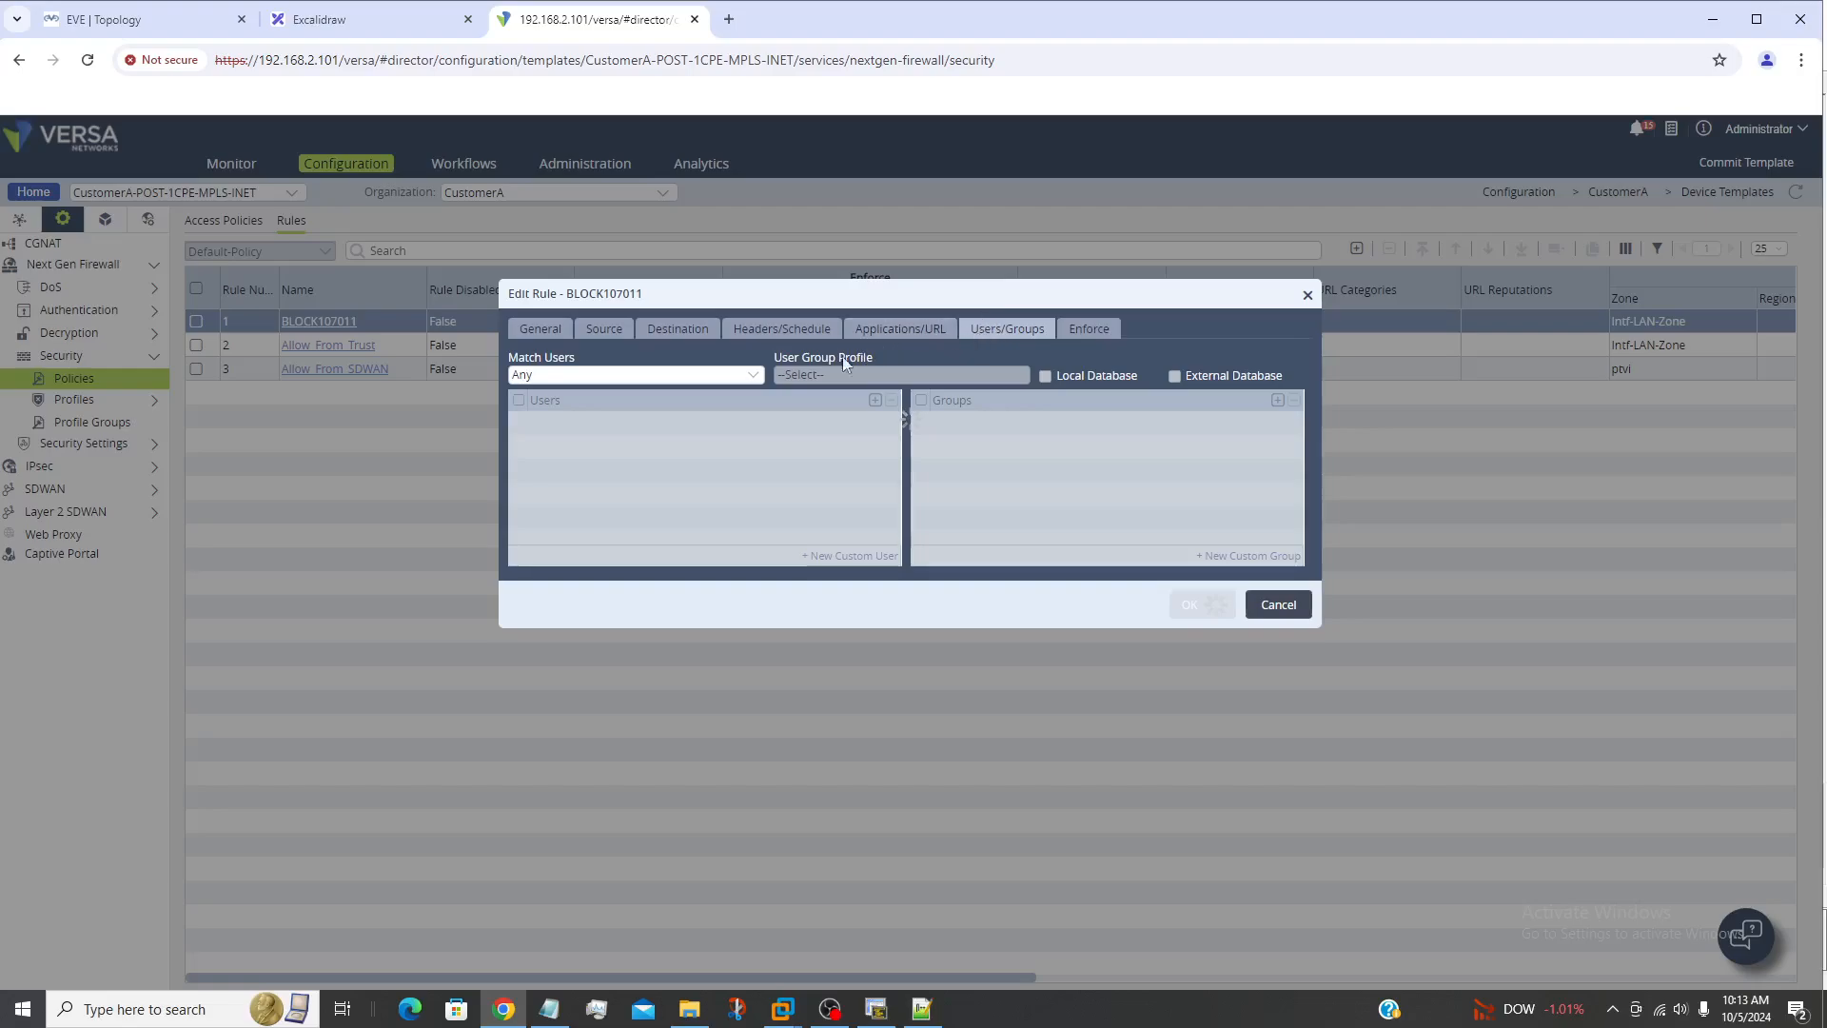
click(753, 378)
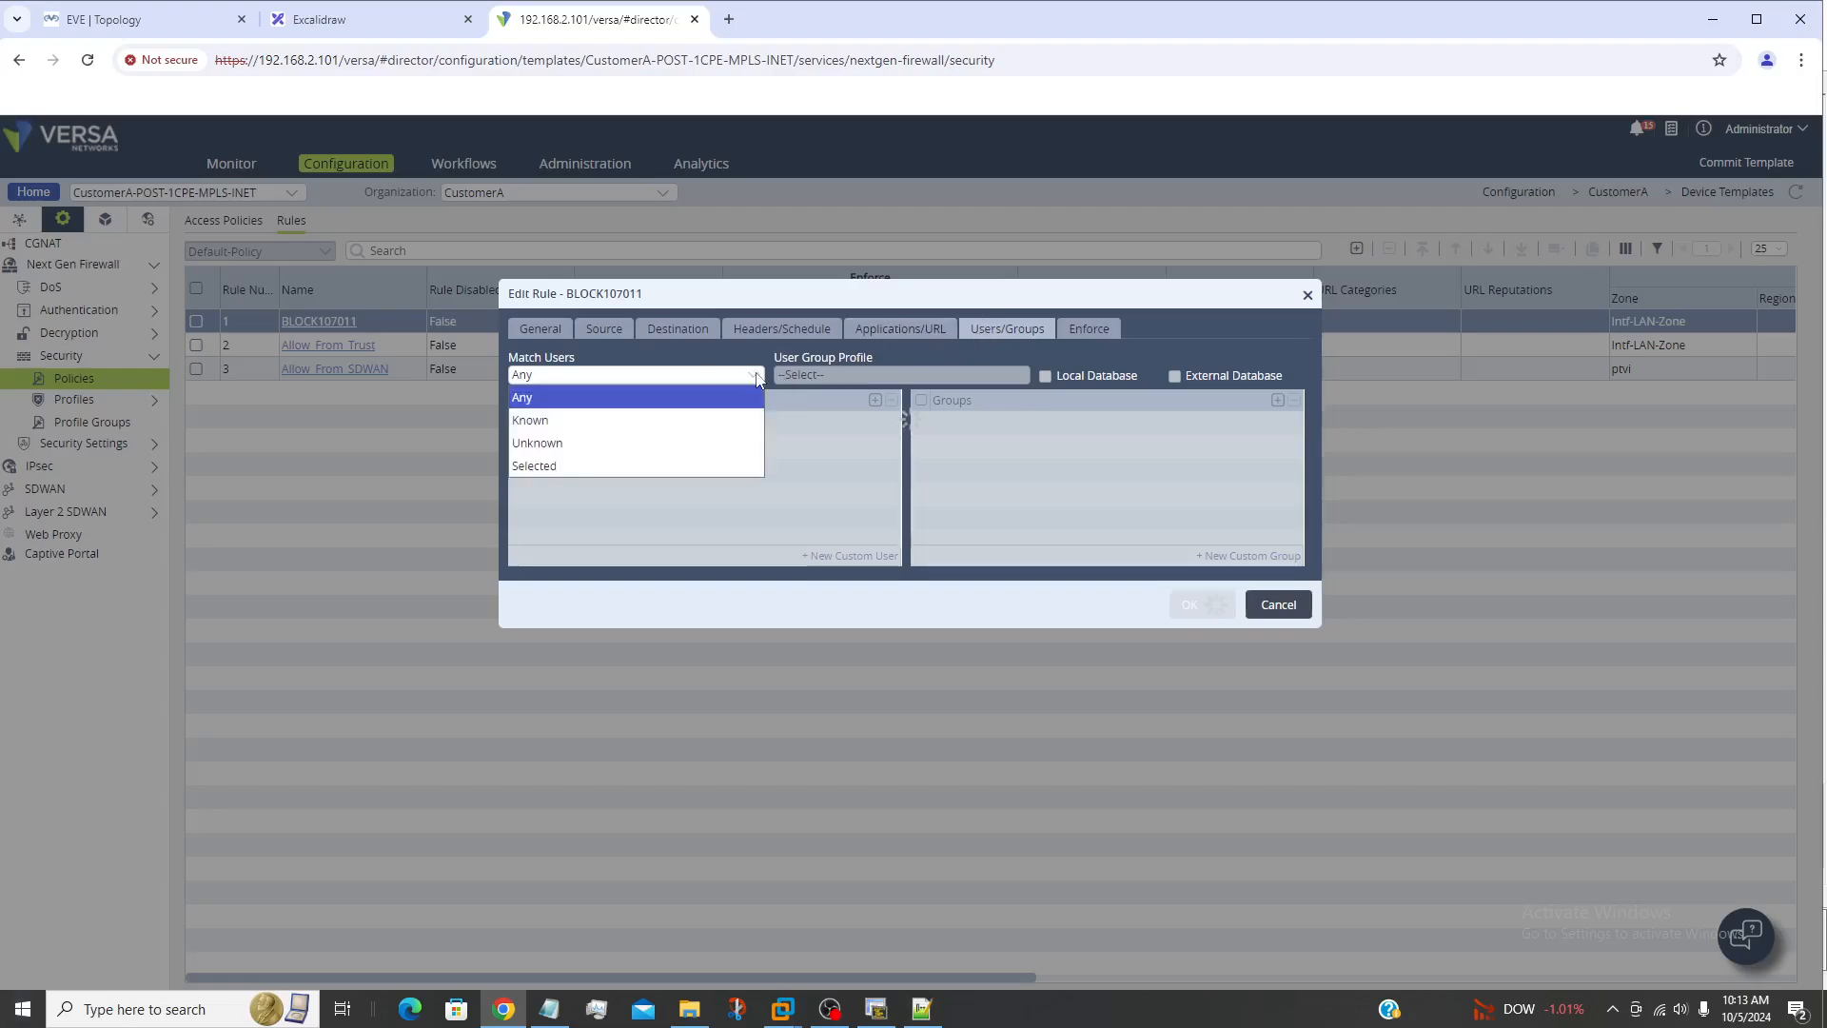
click(757, 377)
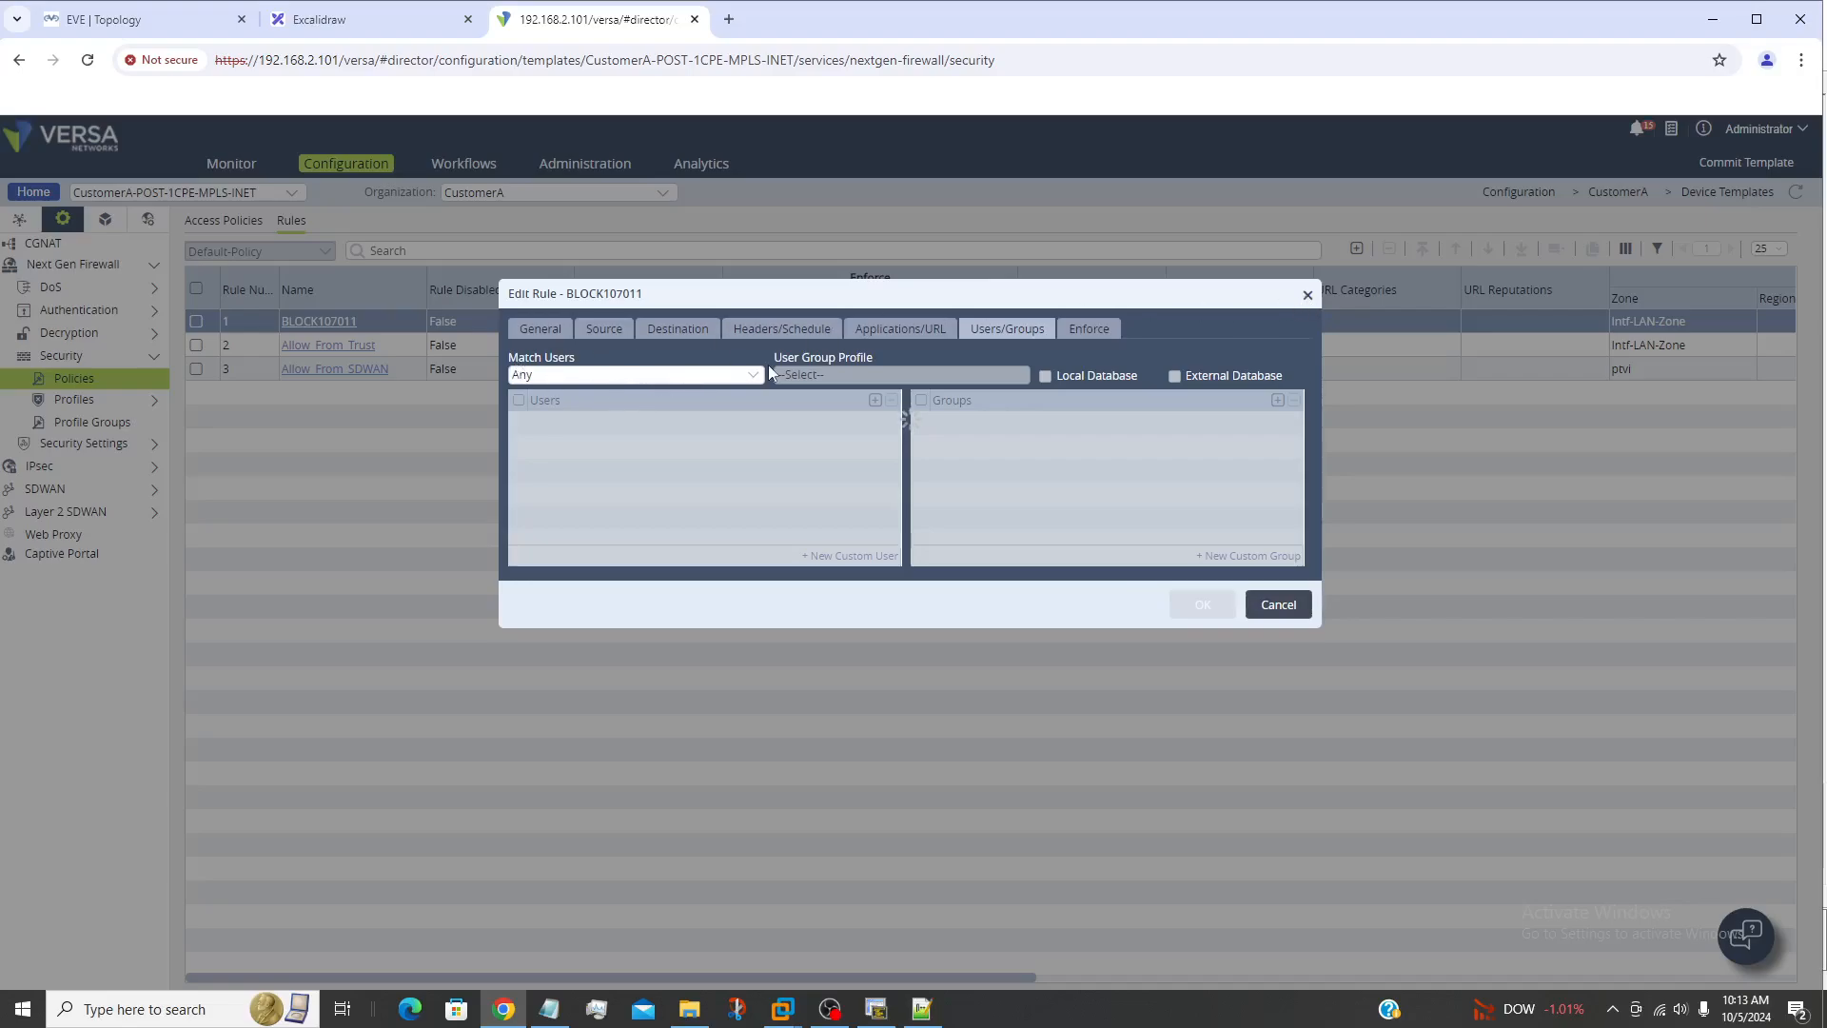
click(1308, 295)
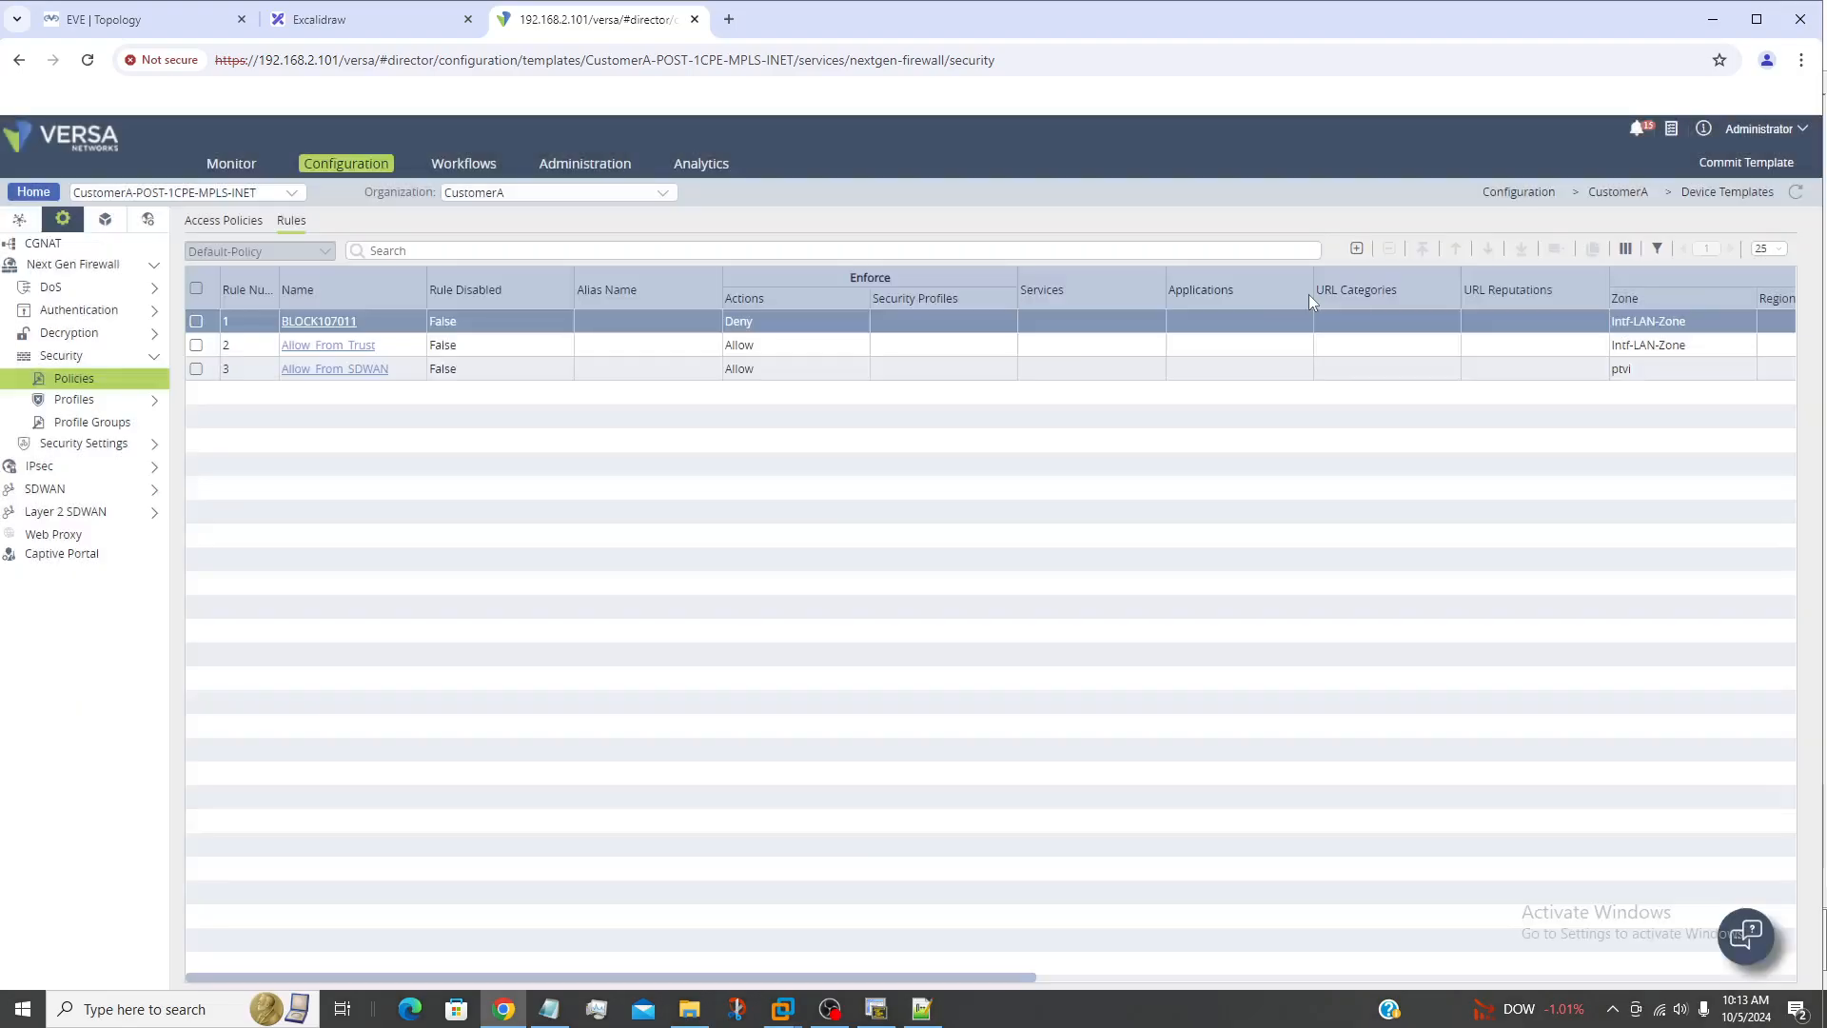
click(832, 928)
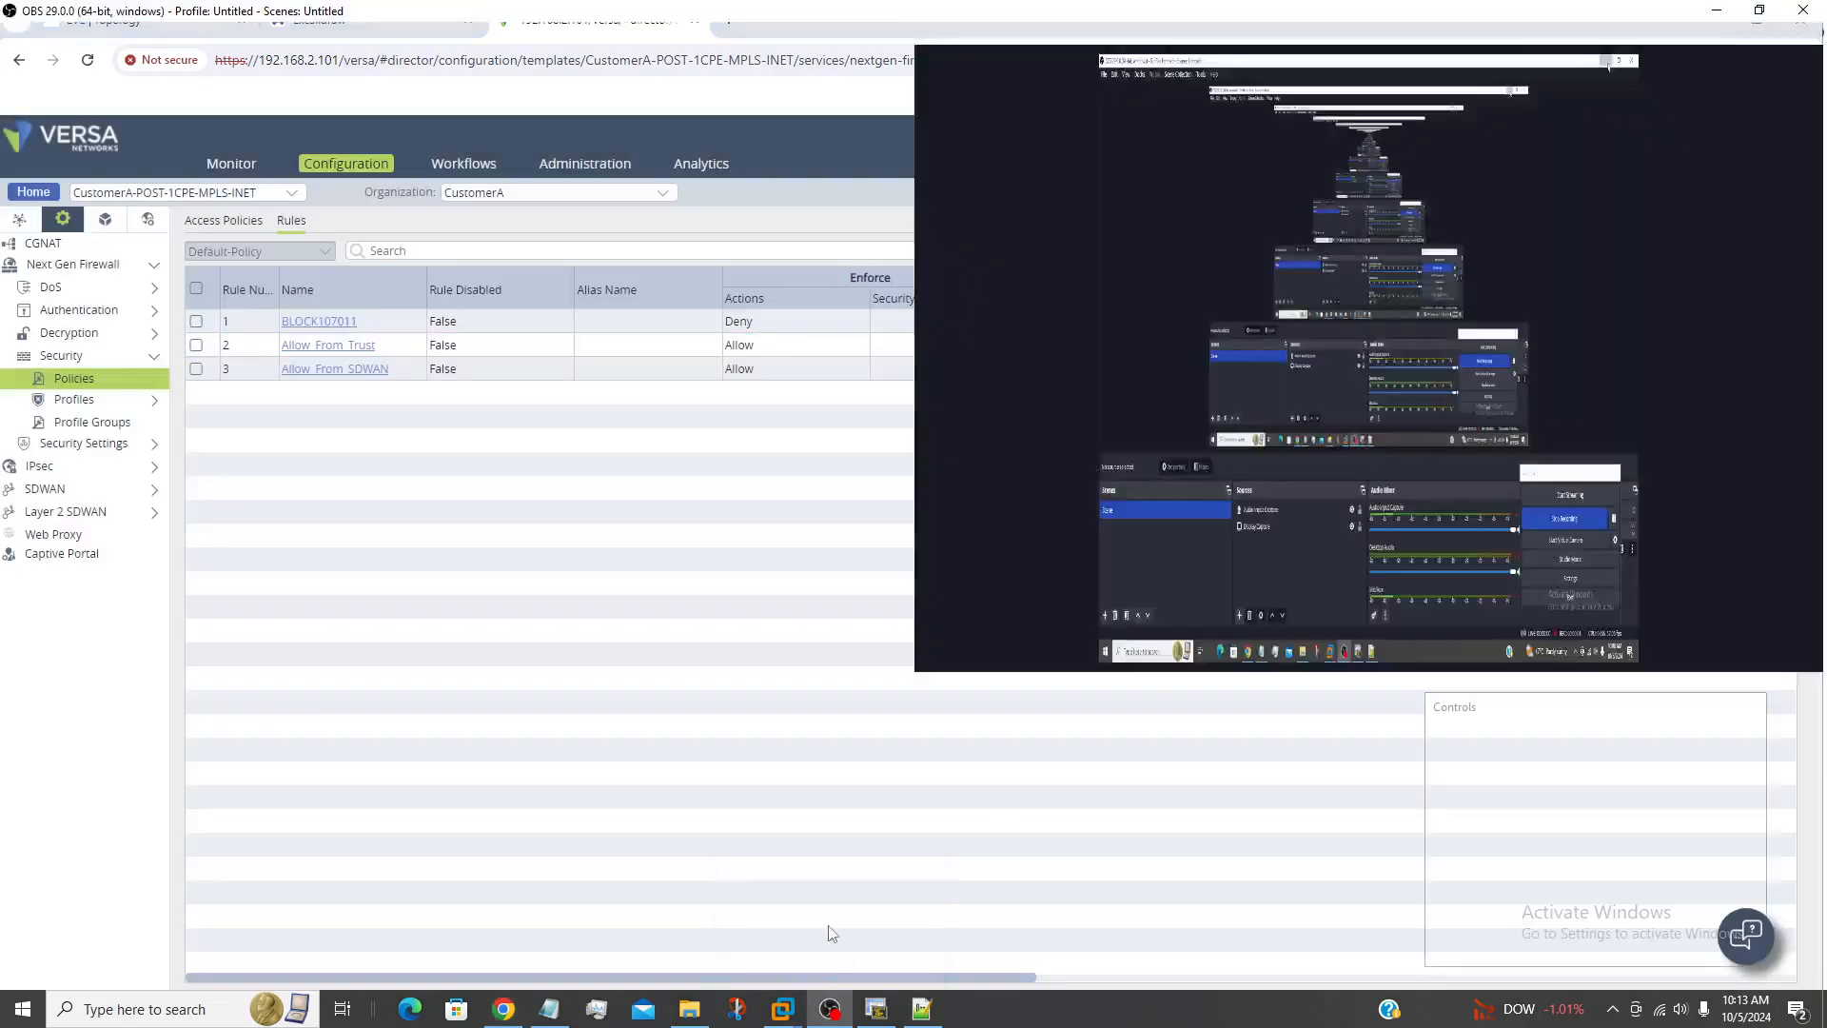